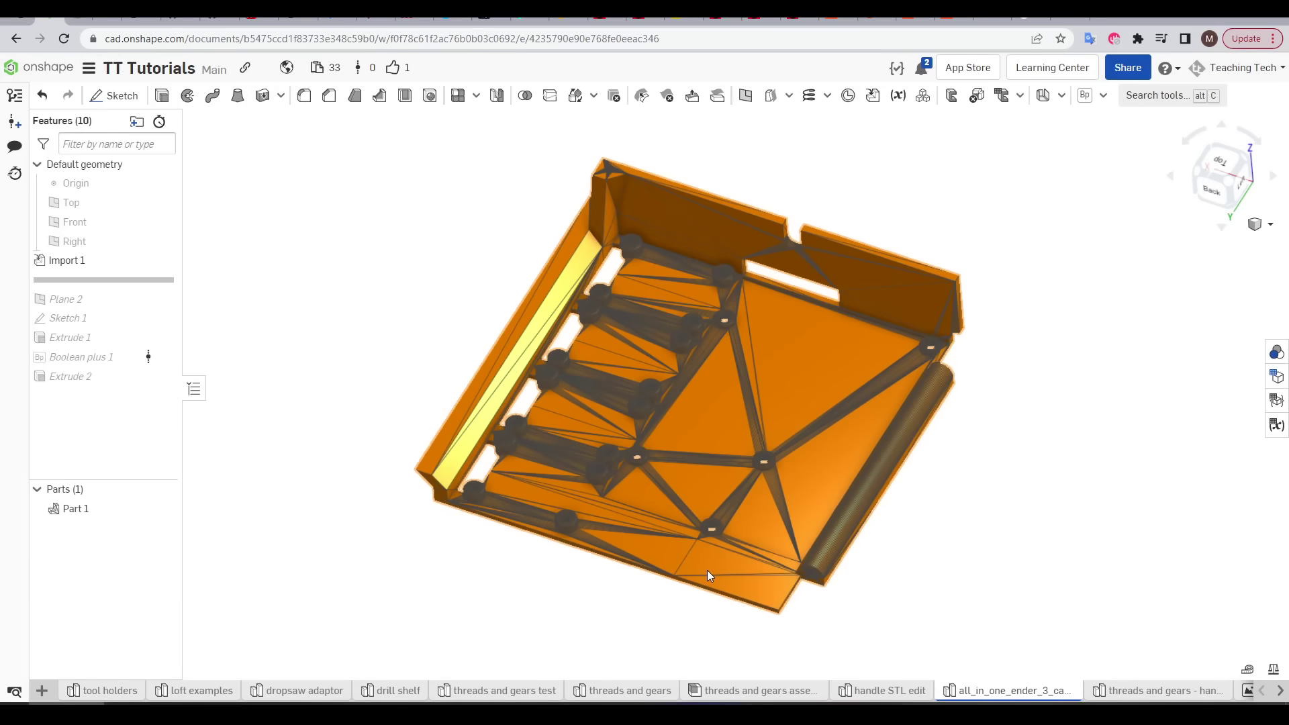
Scroll up the Onshape Free page to bring its sign-up form into view
scroll(706, 569, "up", 3)
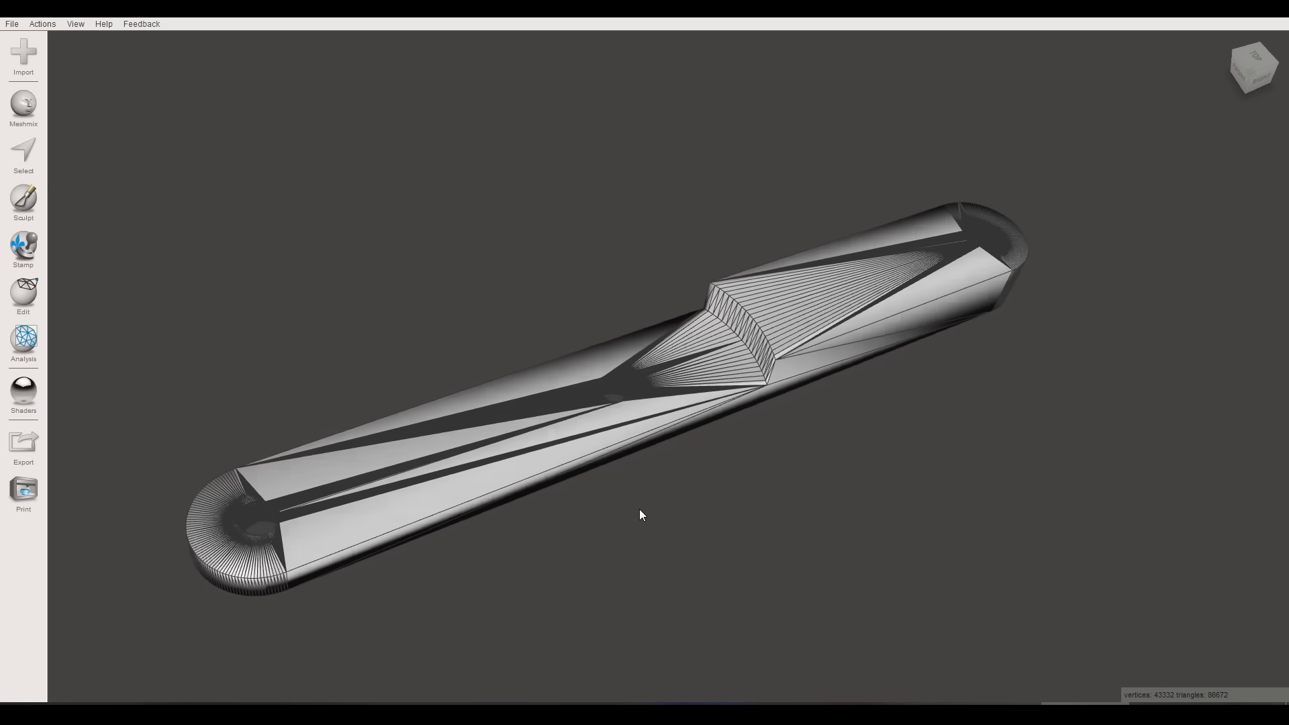
Orbit the sliced battery upper body model in SuperSlicer's 3D view
right_click_drag(639, 509, 889, 629)
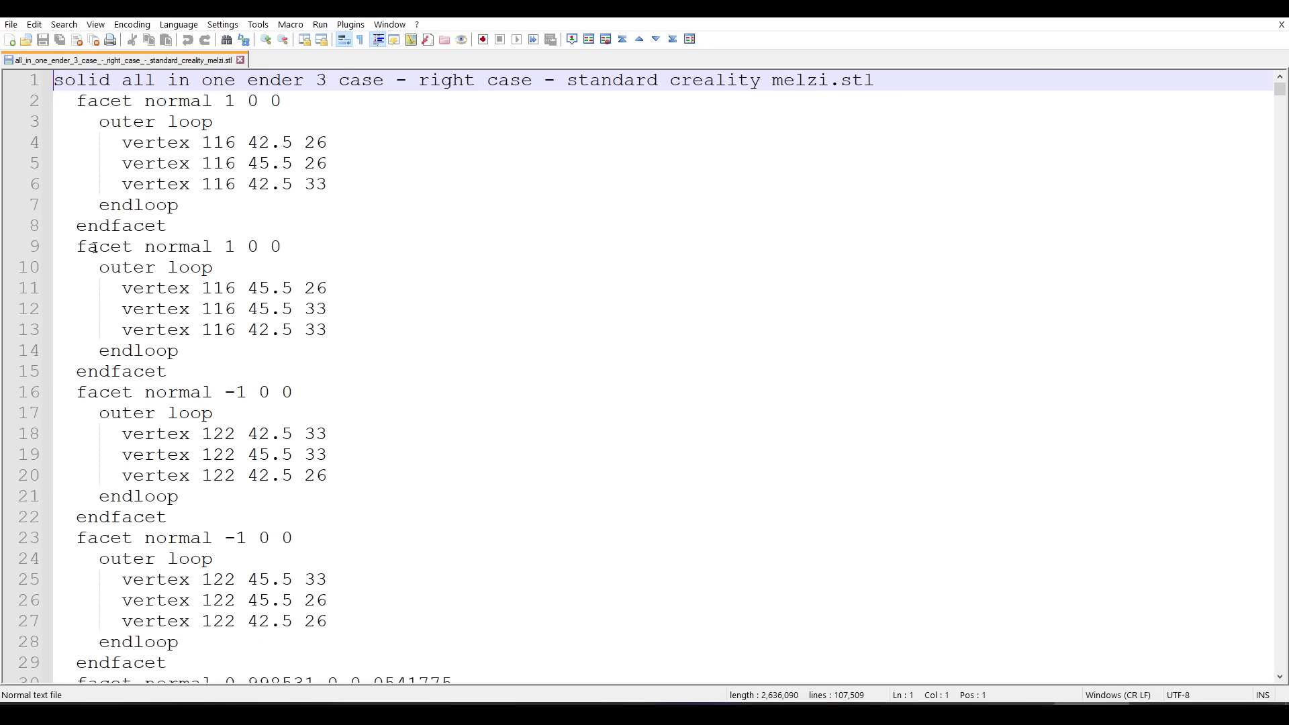
Highlight the 'facet normal 1 0 0' line and then a vertex coordinate line in the STL text
left_click_drag(77, 248, 307, 253)
left_click(350, 268)
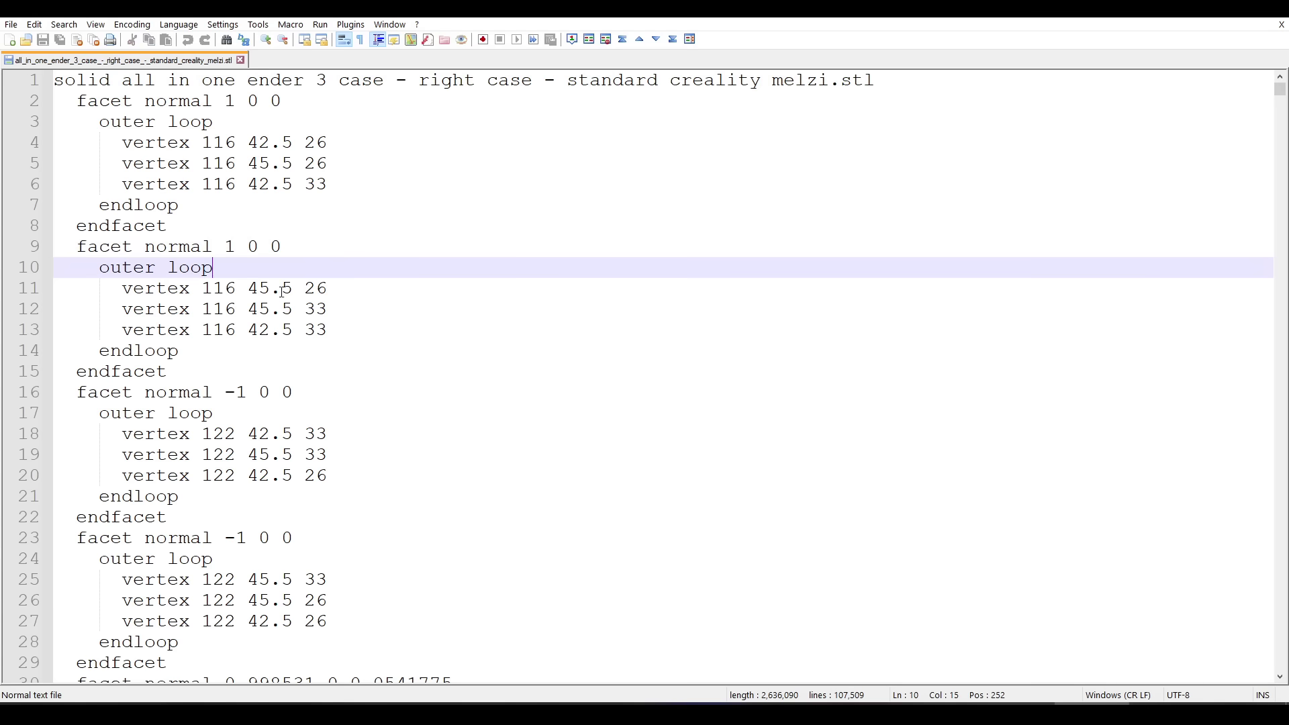
left_click_drag(127, 290, 264, 288)
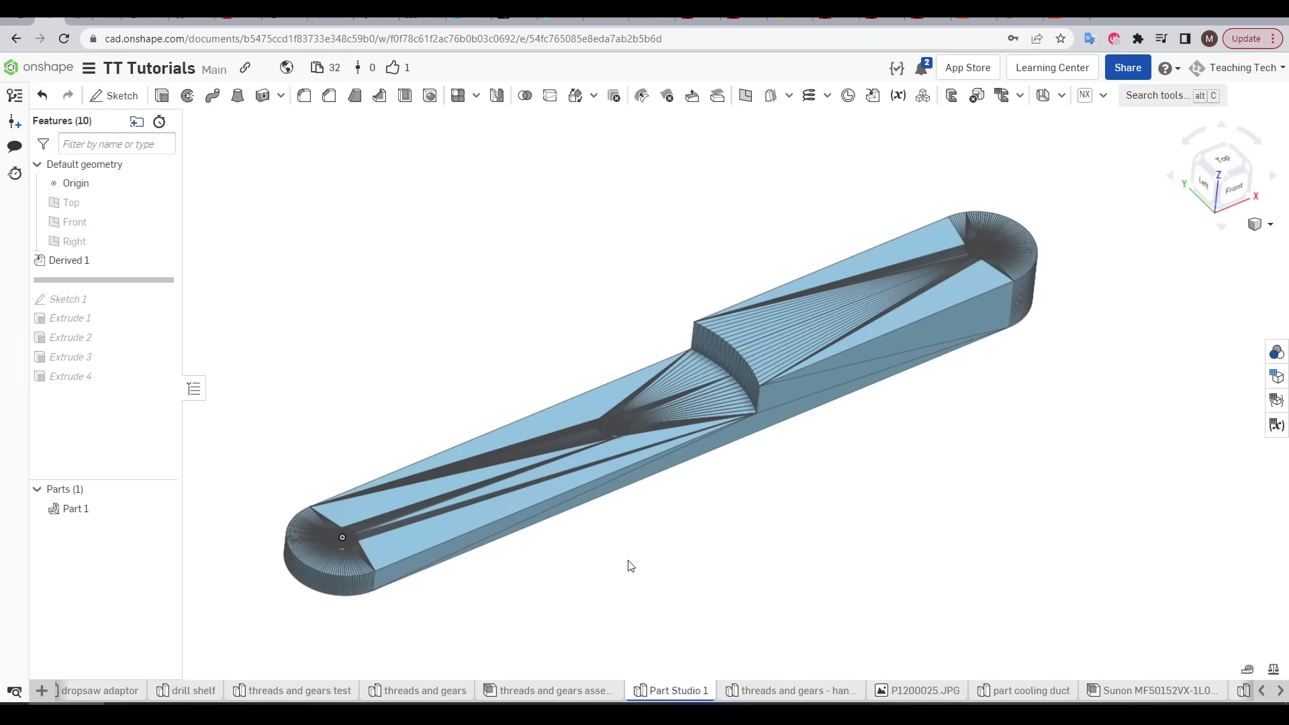
Orbit the derived handle part to show its triangulated, faceted surfaces
mouse_move(631, 566)
right_mouse_down()
mouse_move(616, 563)
mouse_move(618, 575)
mouse_move(628, 544)
mouse_move(714, 546)
mouse_move(739, 638)
mouse_move(684, 662)
mouse_move(690, 630)
mouse_move(719, 610)
mouse_move(714, 631)
right_mouse_up()
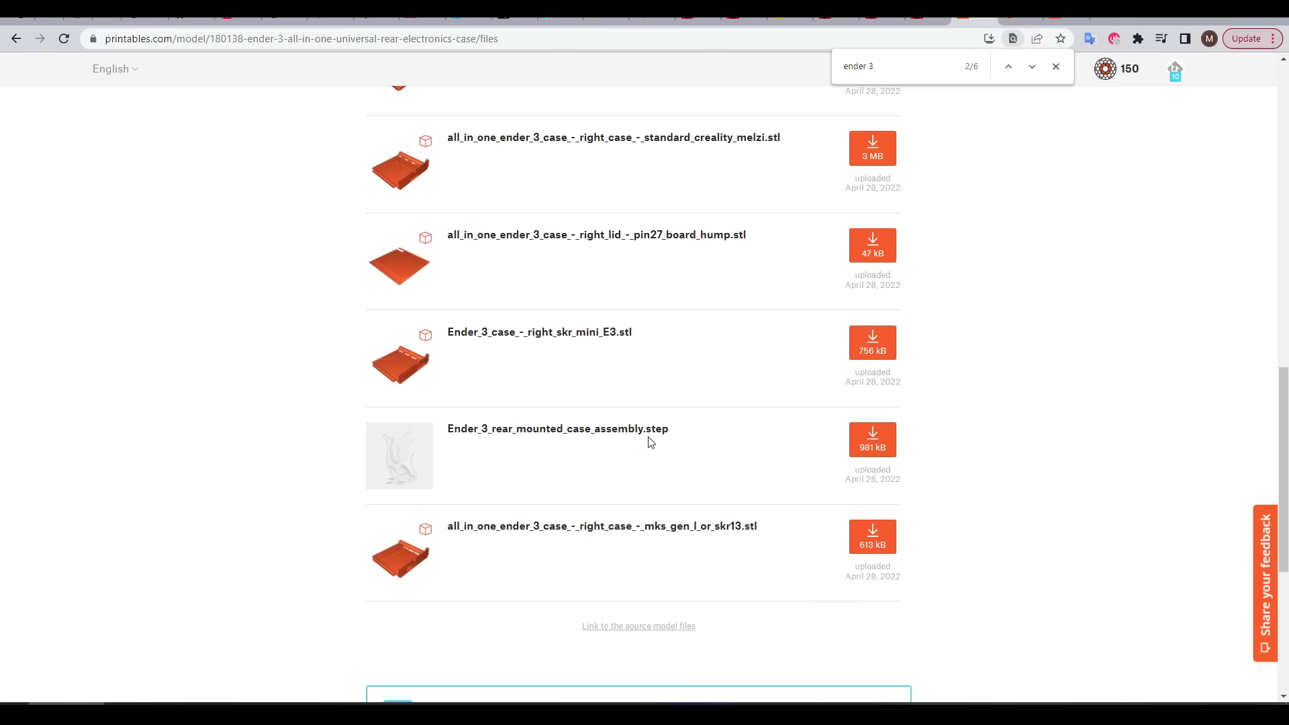
Close the 'ender 3' in-page search and scroll back up the Printables page
key("Escape")
scroll(790, 393, "up", 3)
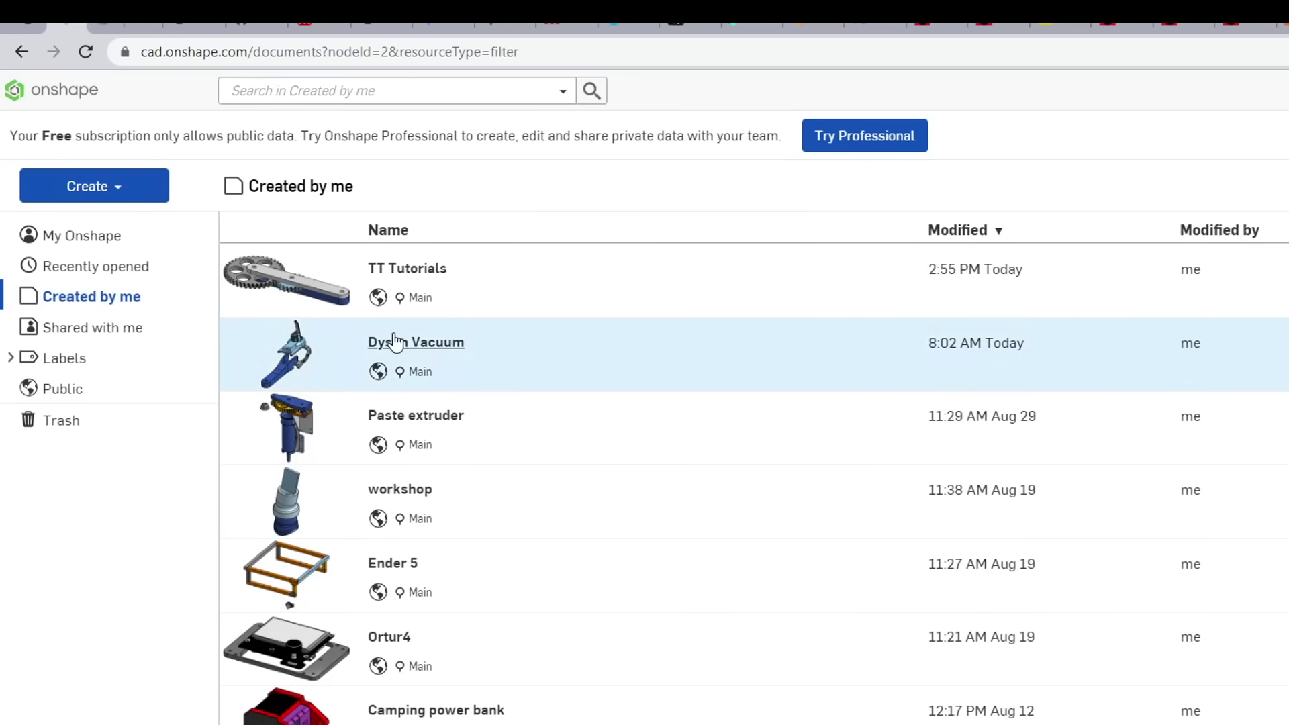
Open the TT Tutorials document and add a new Part Studio to it
left_click(124, 191)
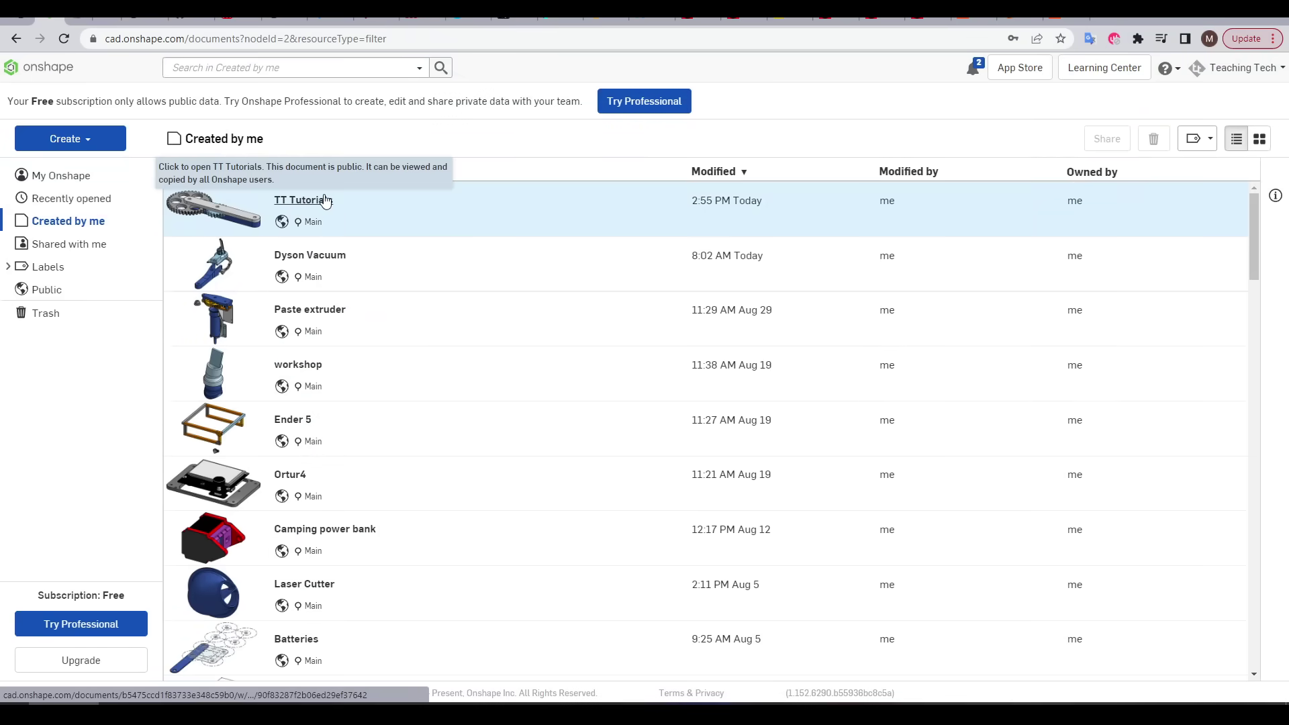
left_click(325, 200)
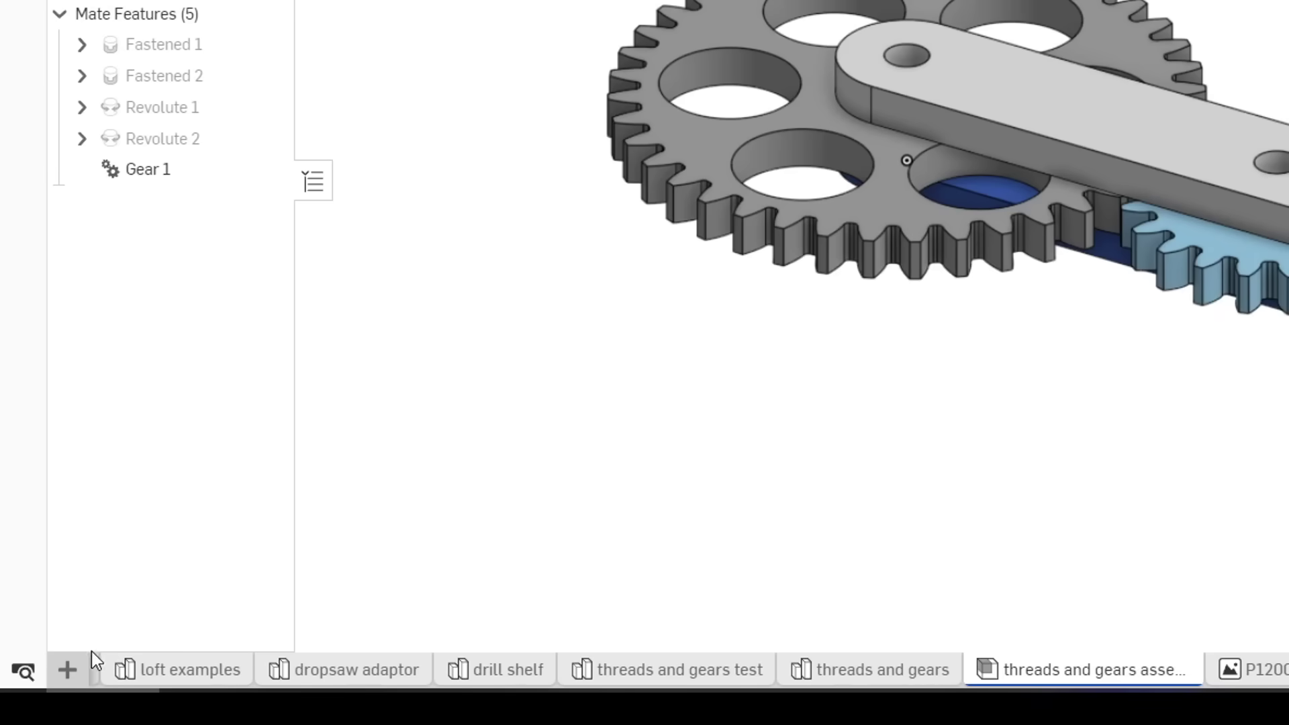
left_click(68, 668)
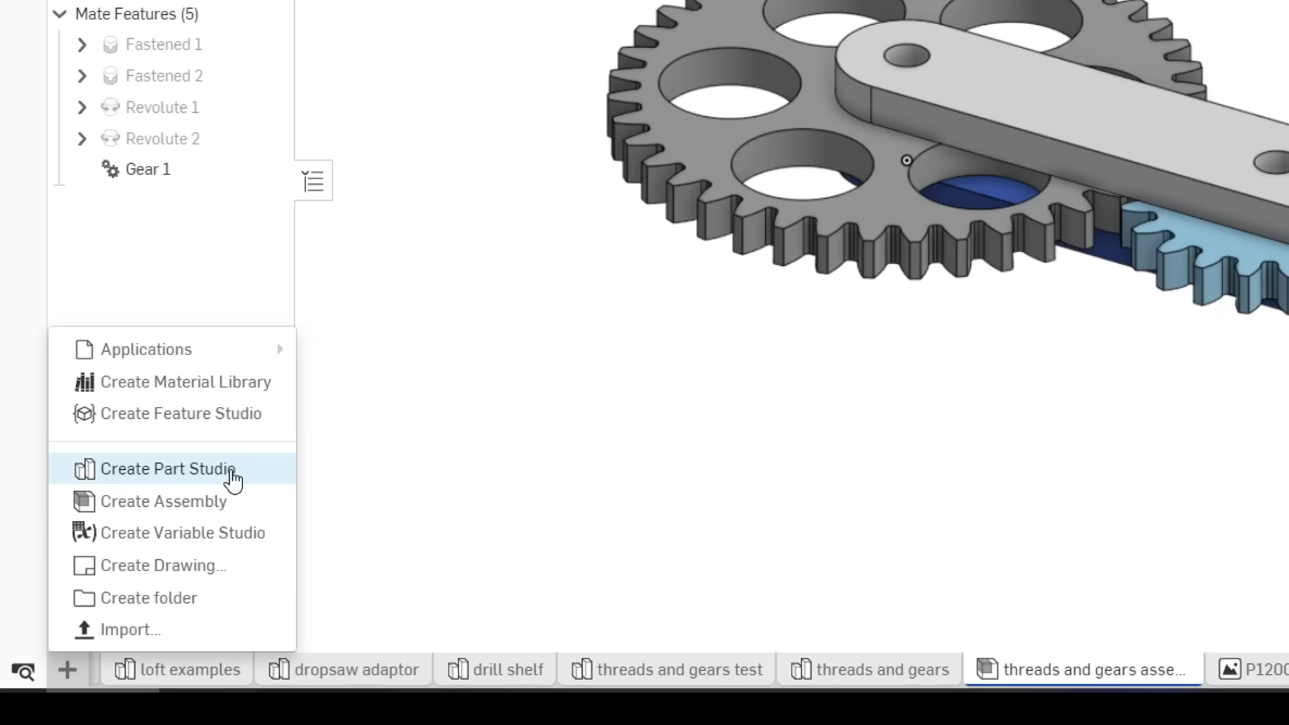
left_click(232, 472)
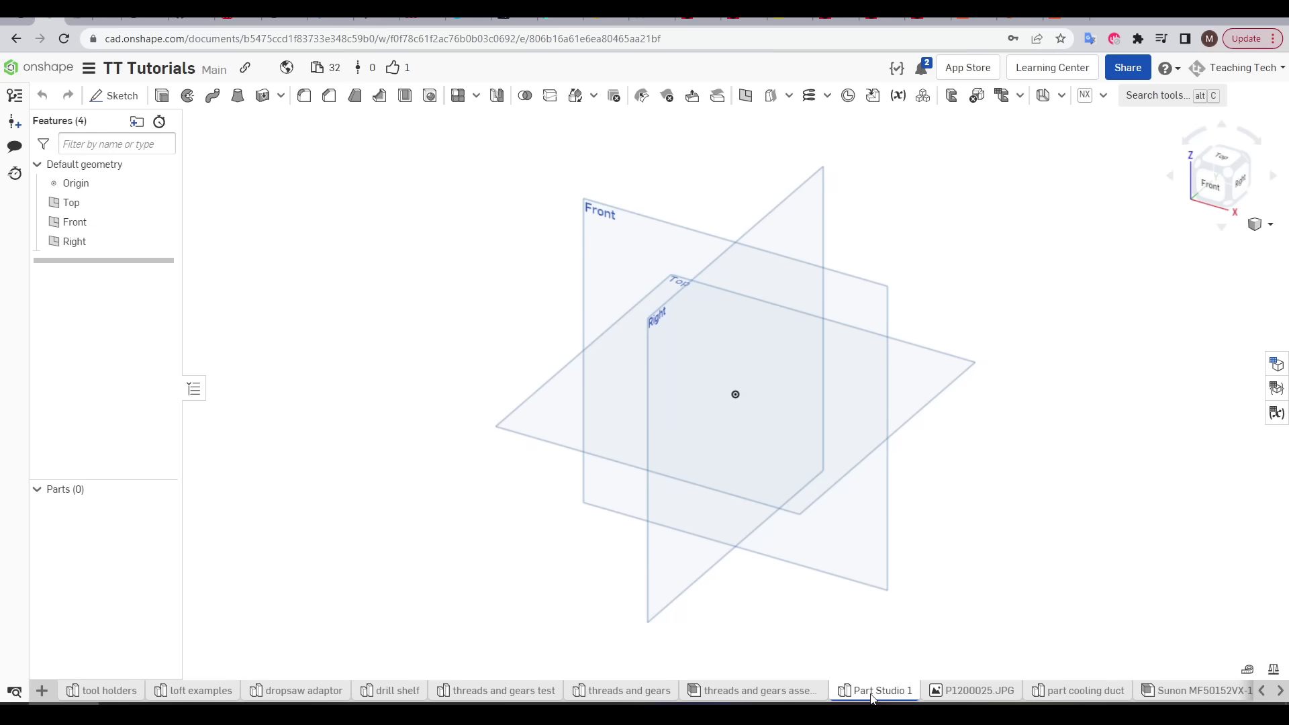
Rename the new Part Studio to 'handle STL edit'
right_click(871, 695)
left_click(882, 572)
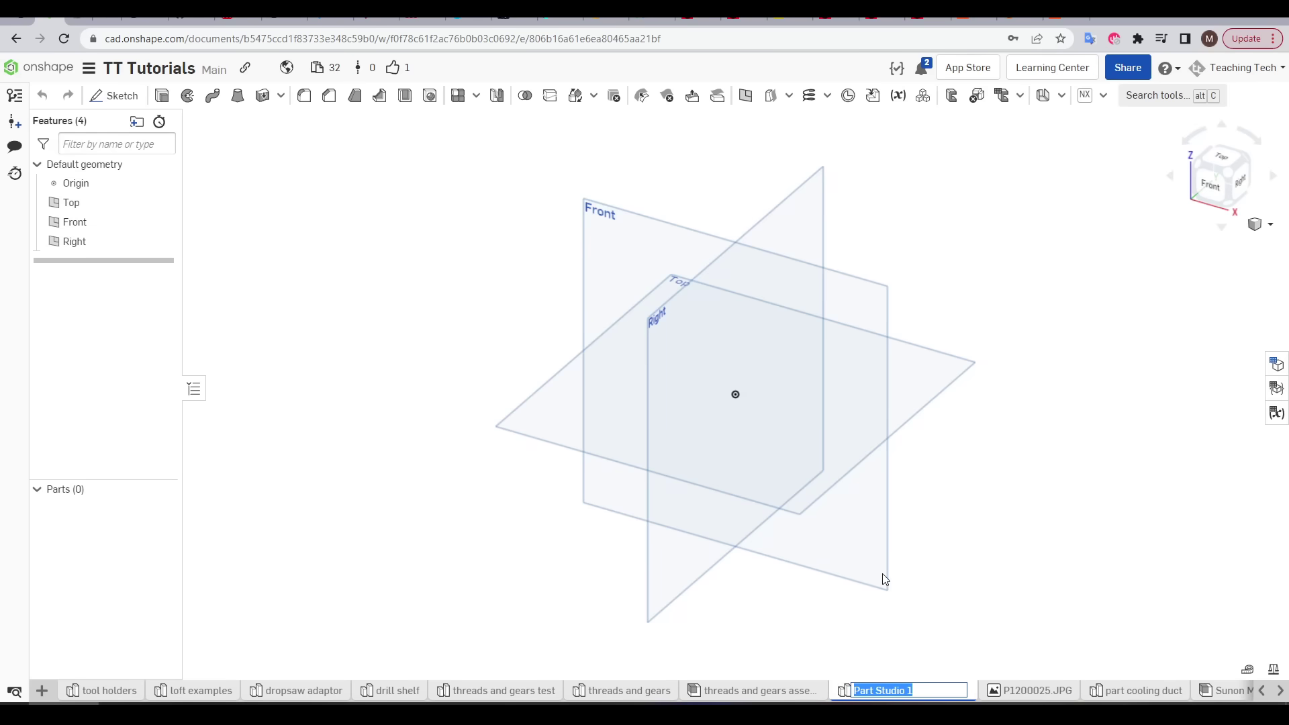
type("handle STL edit")
key("Return")
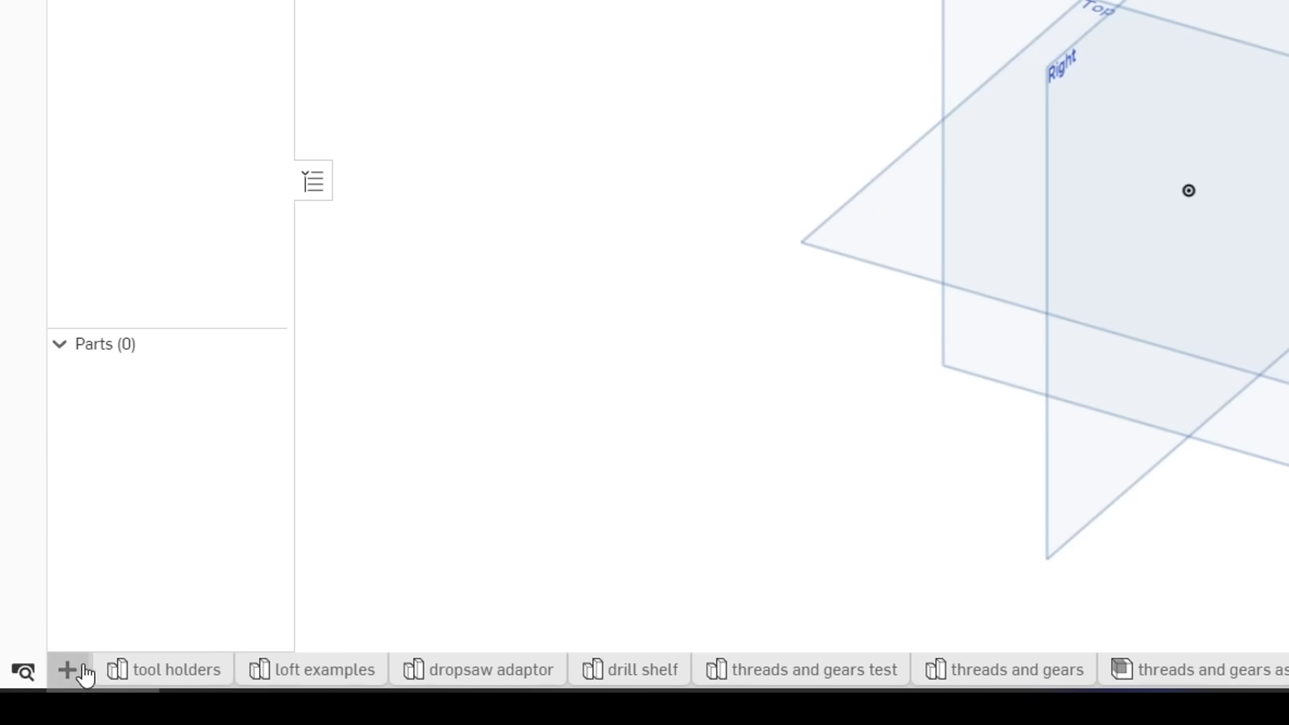
Import 'threads and gears - handle big.stl' in millimetres and dismiss the translation notification
left_click(67, 669)
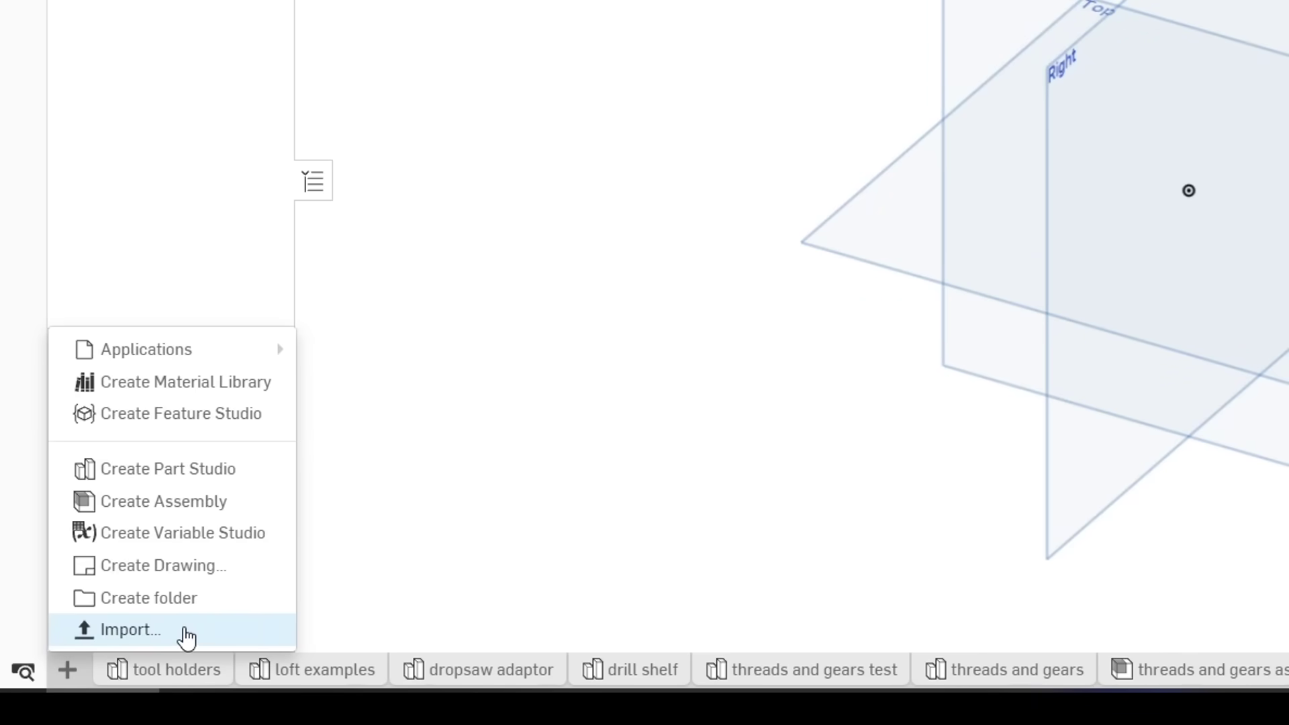
left_click(186, 636)
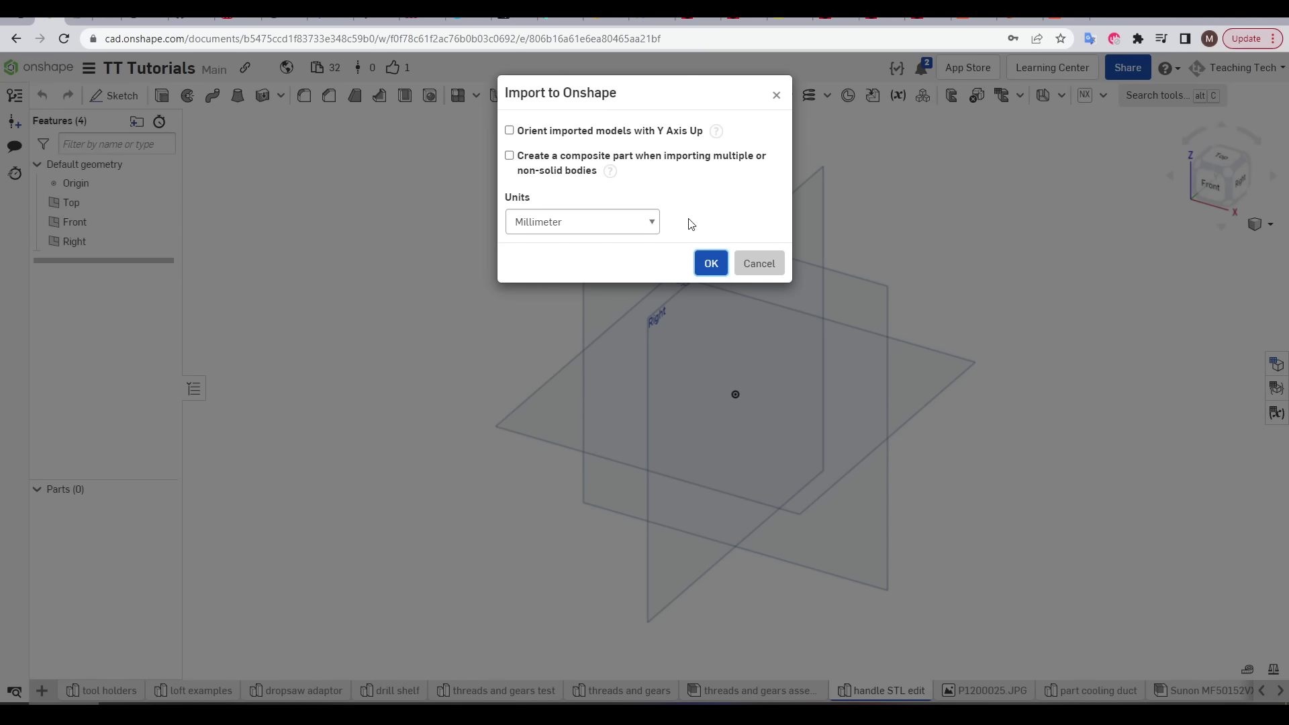
left_click(709, 264)
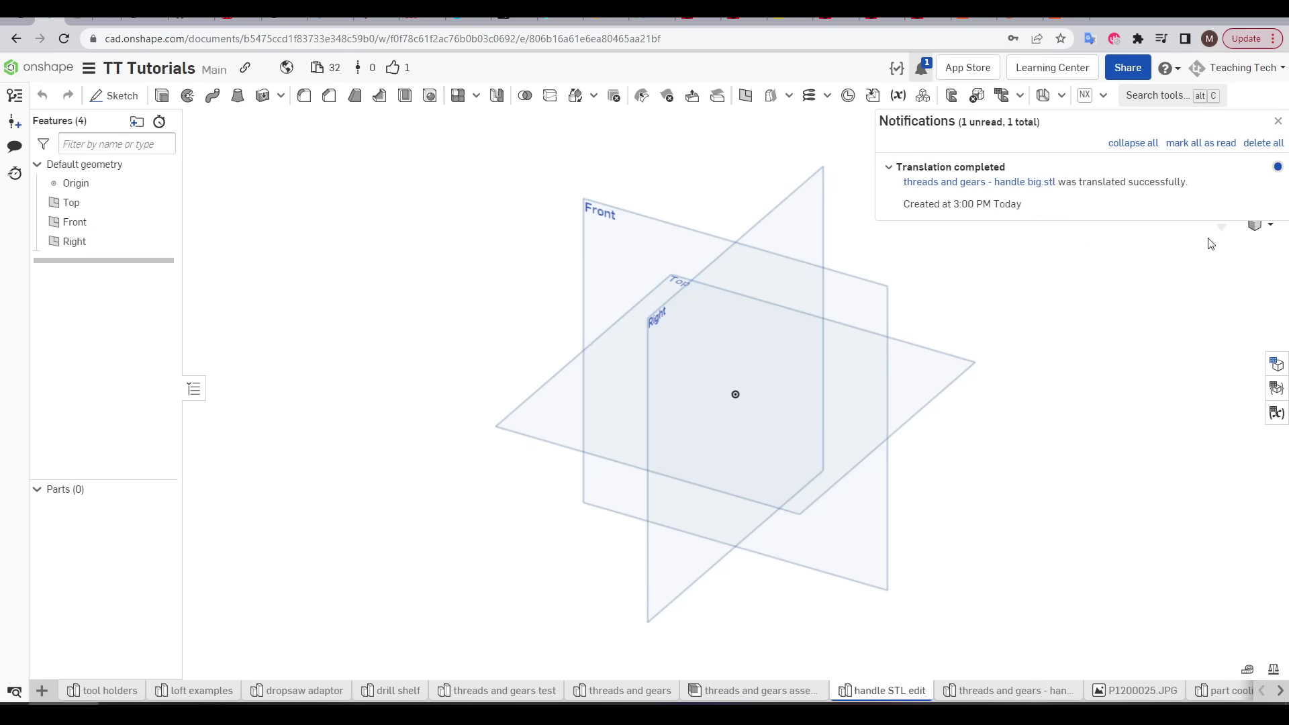
left_click(1148, 226)
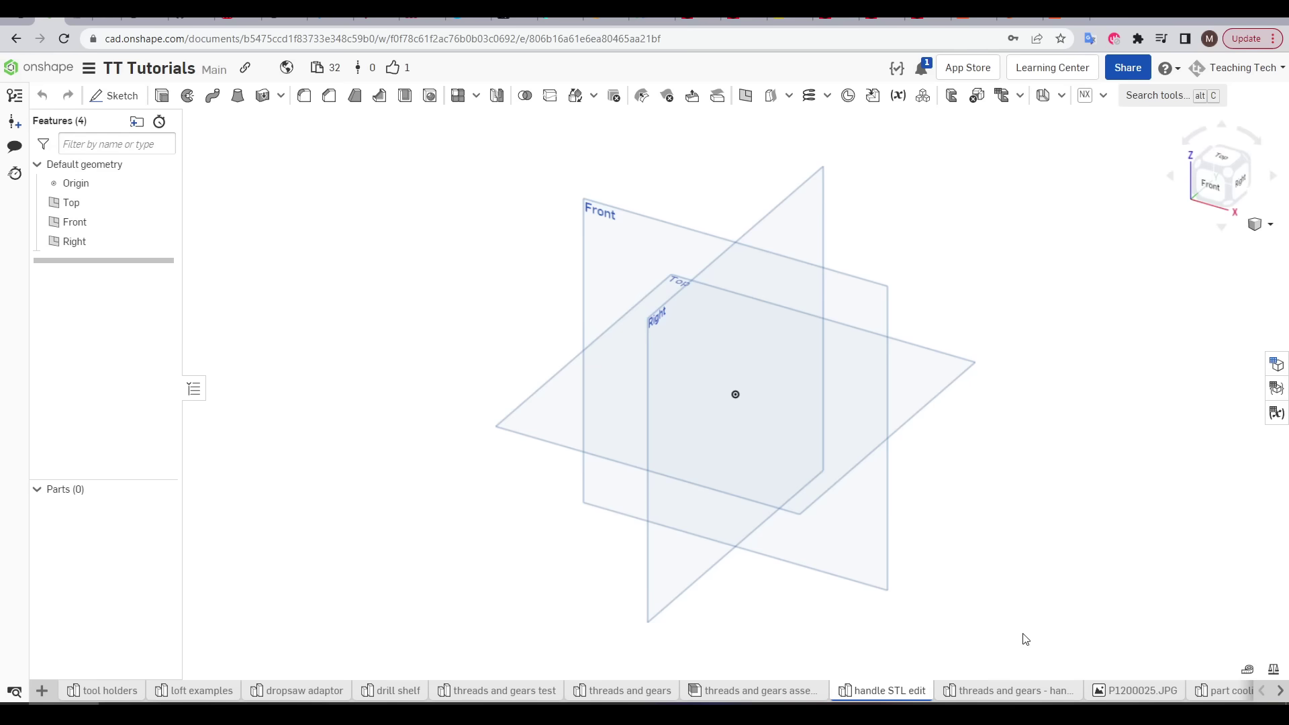
Inspect the imported handle mesh in its own tab, then return to 'handle STL edit'
left_click(1008, 691)
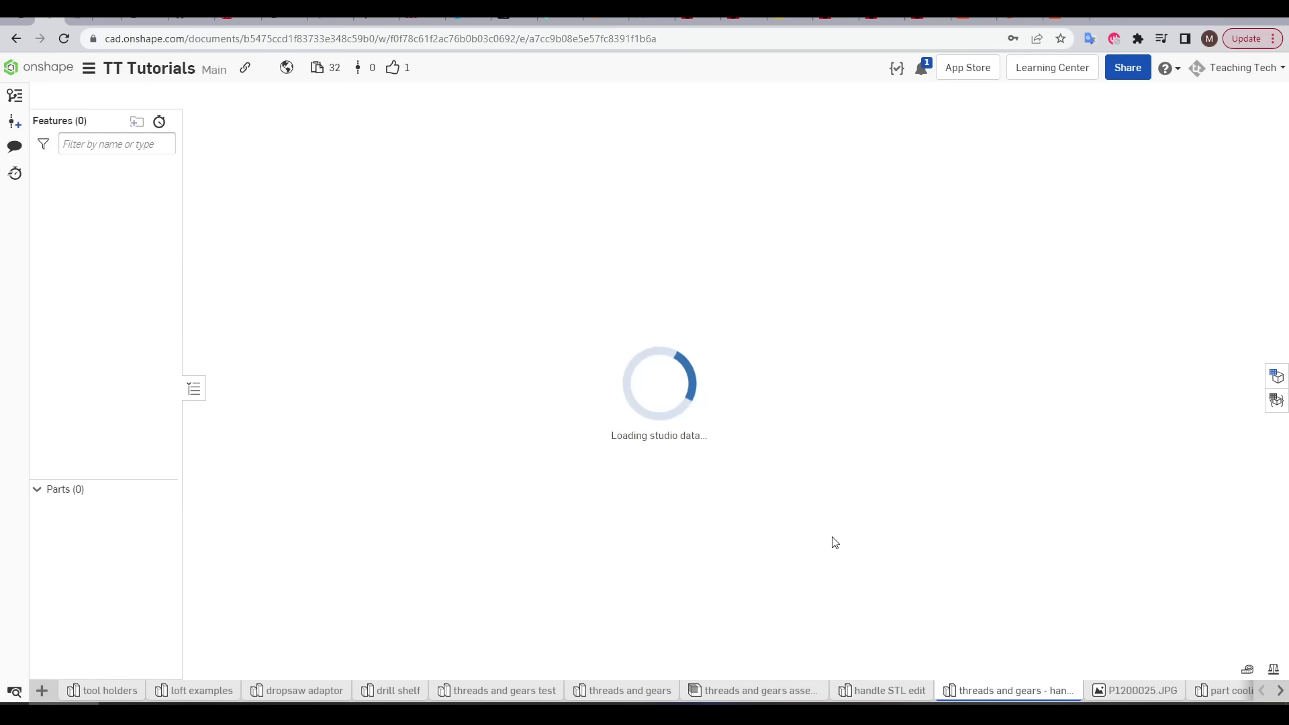
scroll(835, 443, "up", 5)
scroll(814, 604, "down", 7)
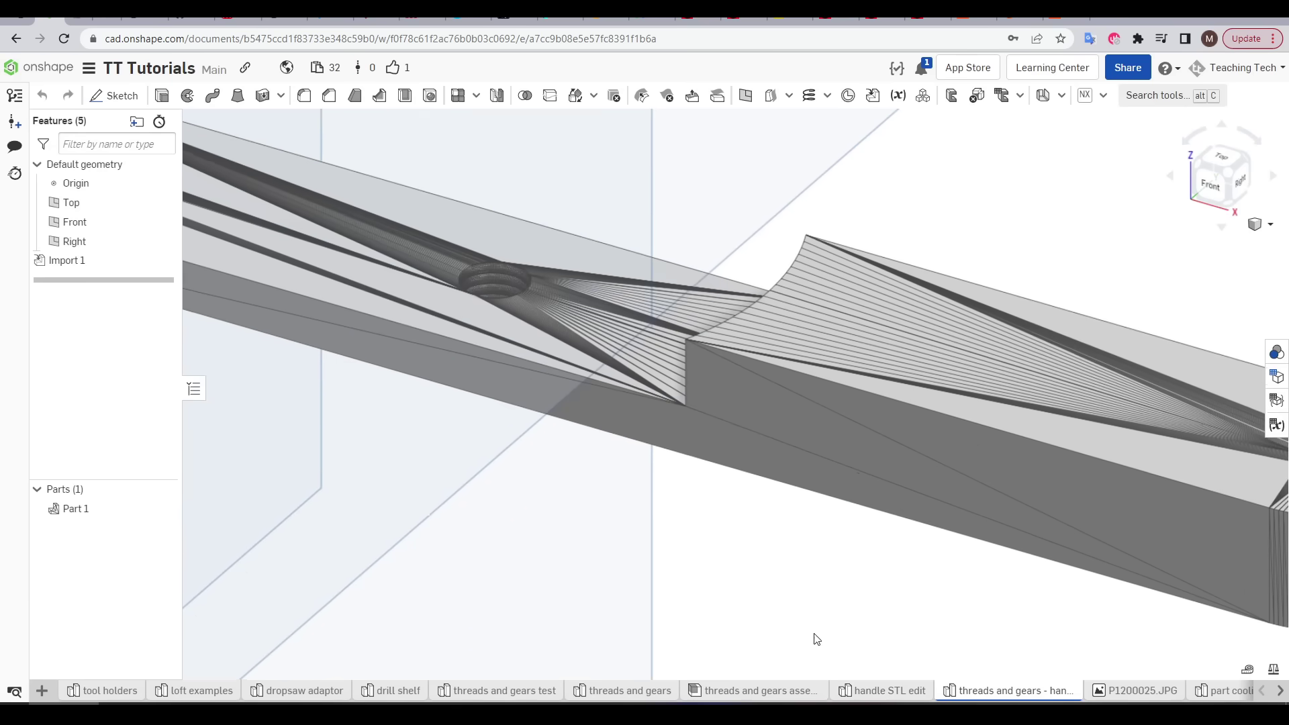
right_click_drag(803, 483, 808, 530)
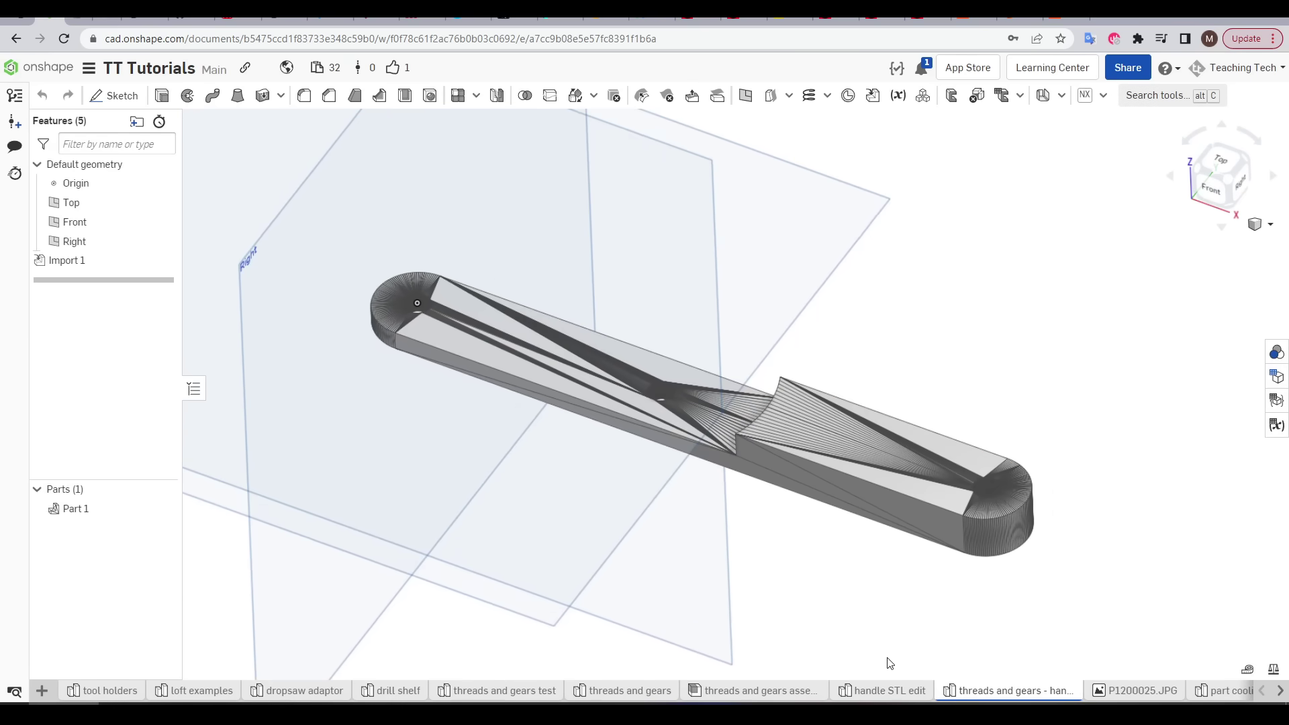
left_click(888, 692)
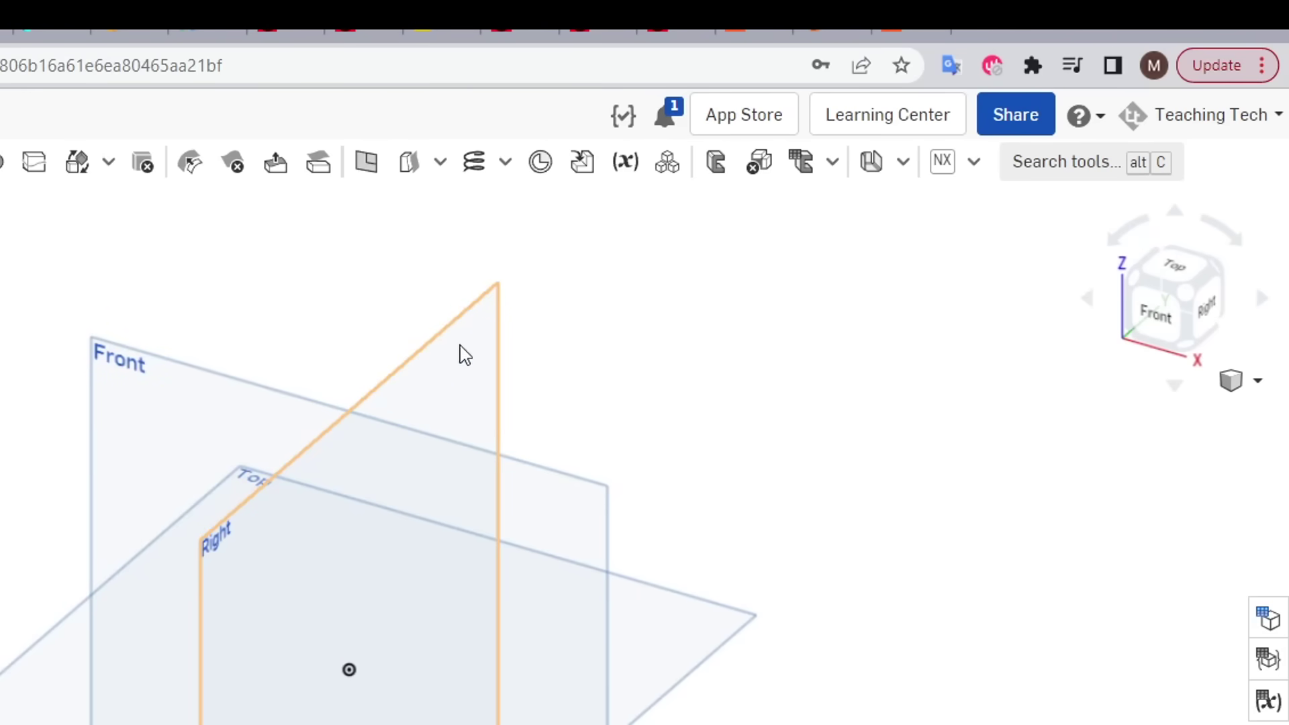
Derive Part 1 from 'threads and gears - handle big', hide the planes and fit the view
left_click(583, 164)
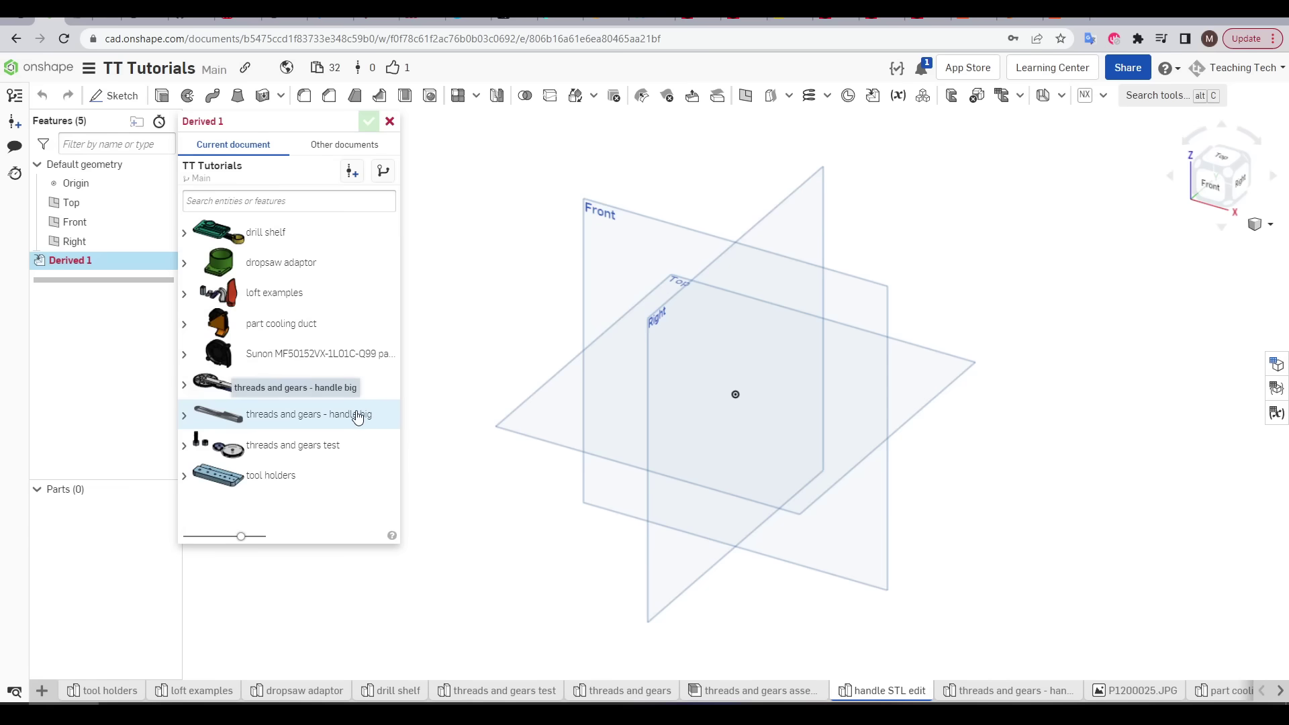
left_click(357, 416)
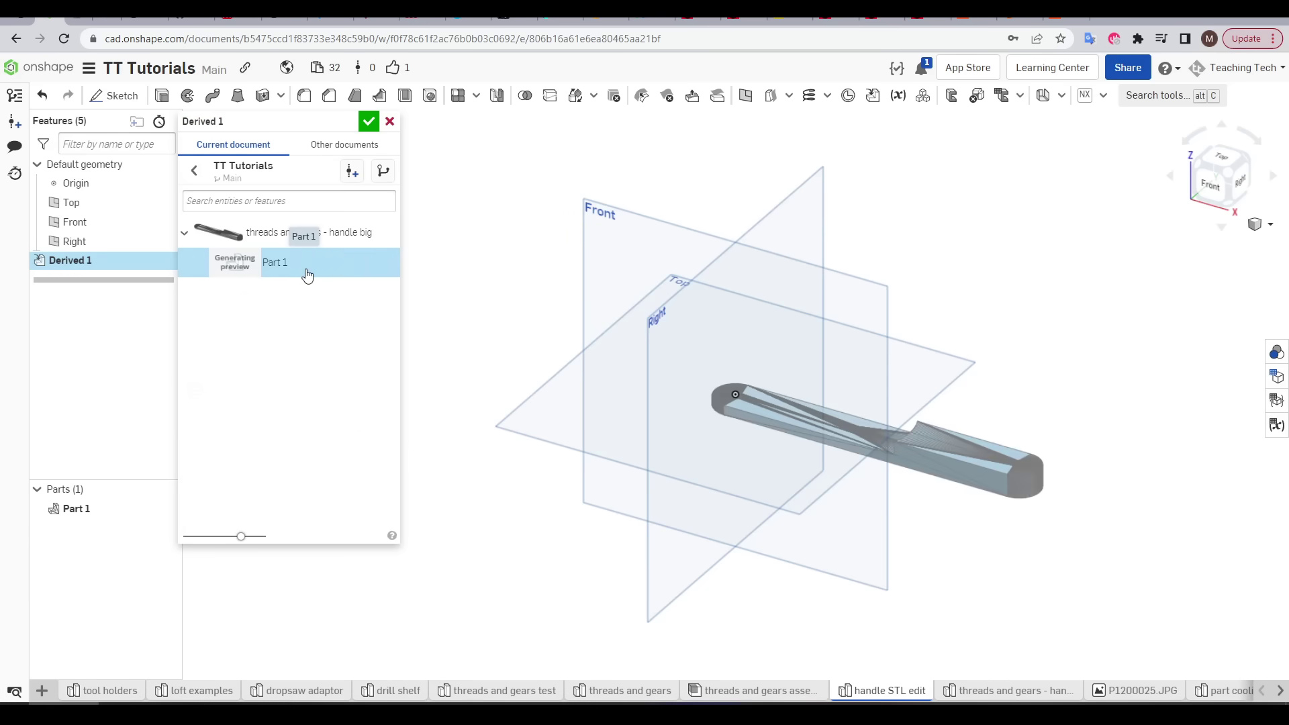
left_click(369, 122)
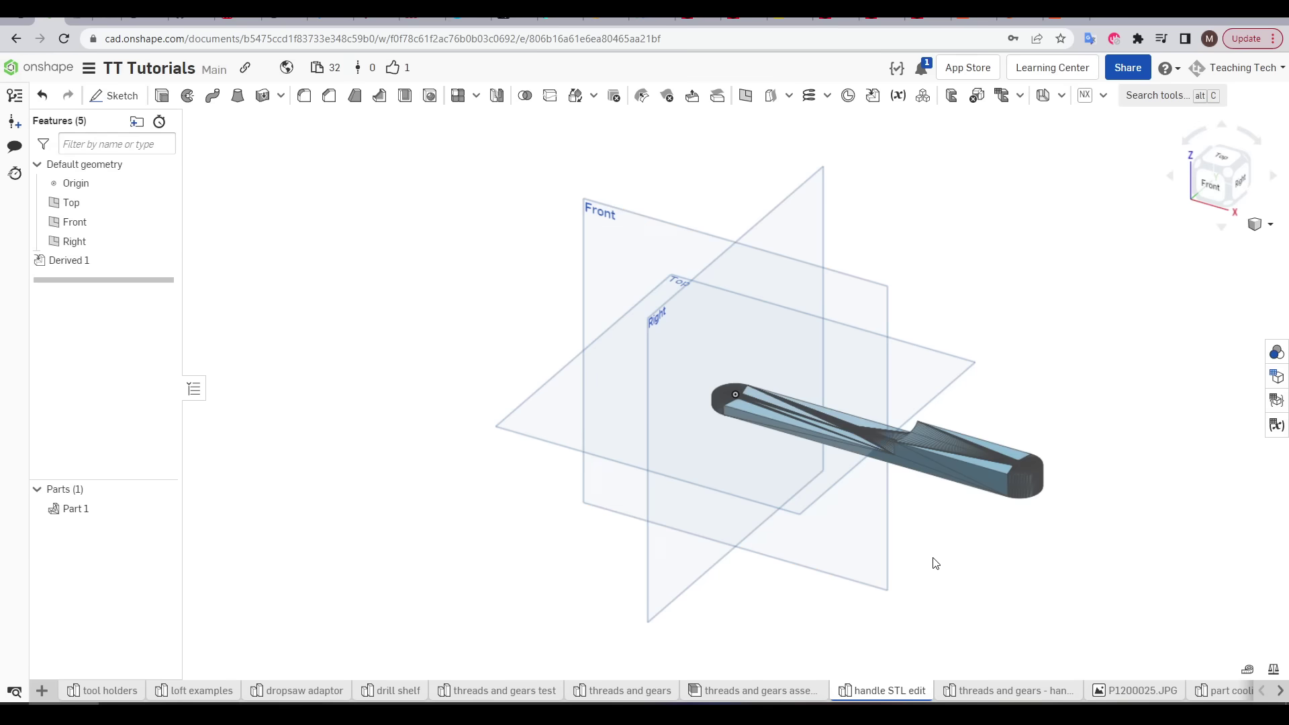
key("p")
key("f")
right_click_drag(800, 553, 794, 588)
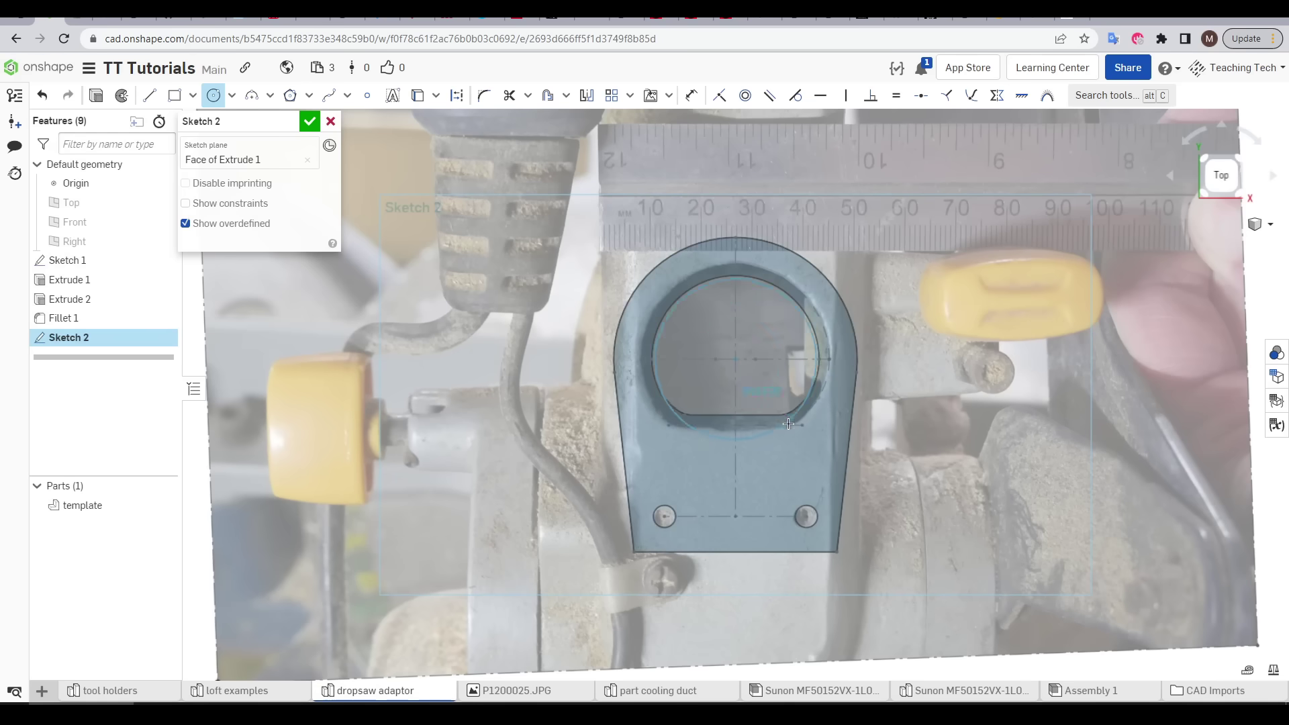
Draw a circle around the photo's round opening and pick it for a Ø40.6 diameter dimension
left_click(803, 437)
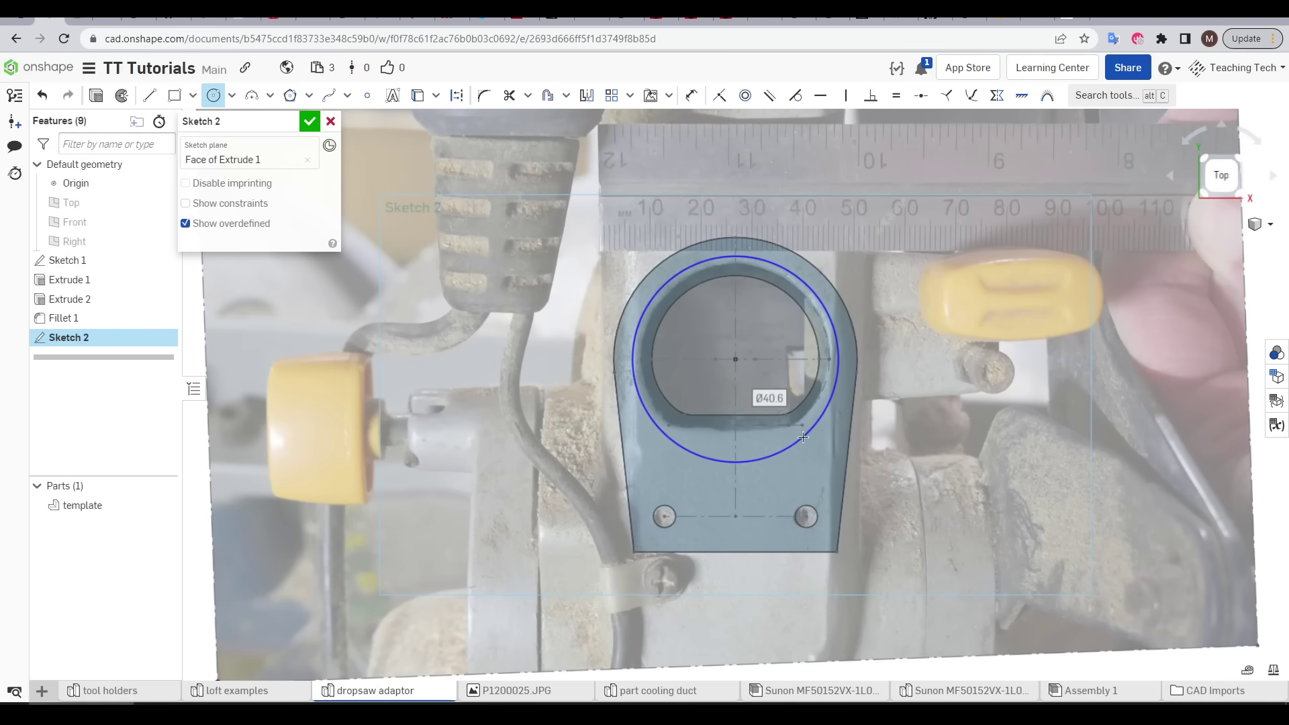
key("d")
left_click(820, 417)
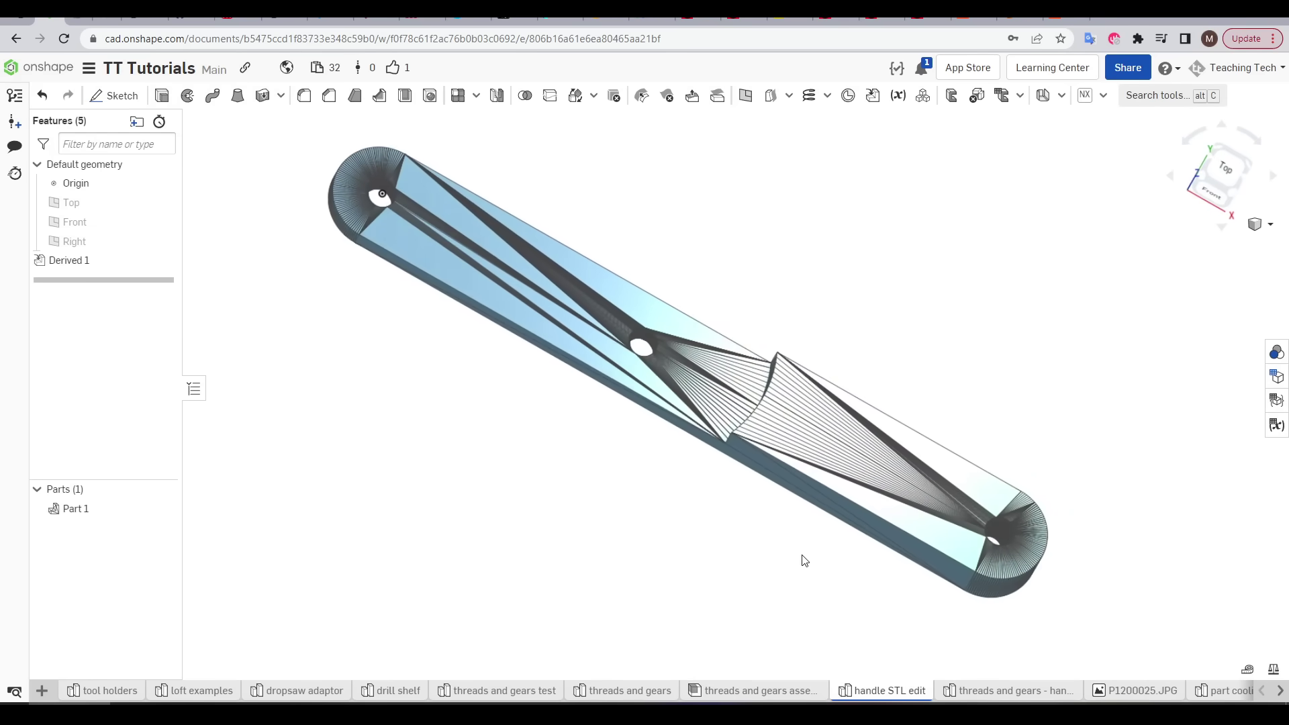
Measure between two vertices across the handle's end cap, reading a minimum distance of 20.000 mm
scroll(858, 549, "up", 5)
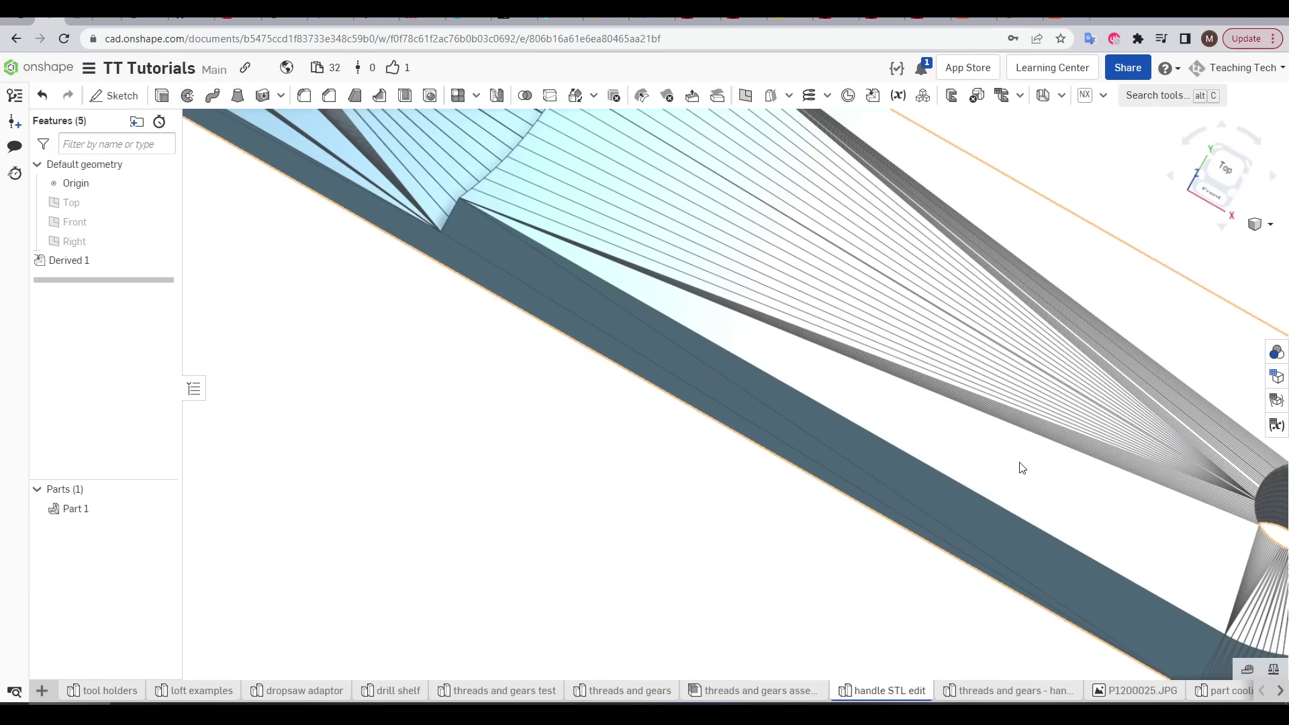
left_click(1021, 466)
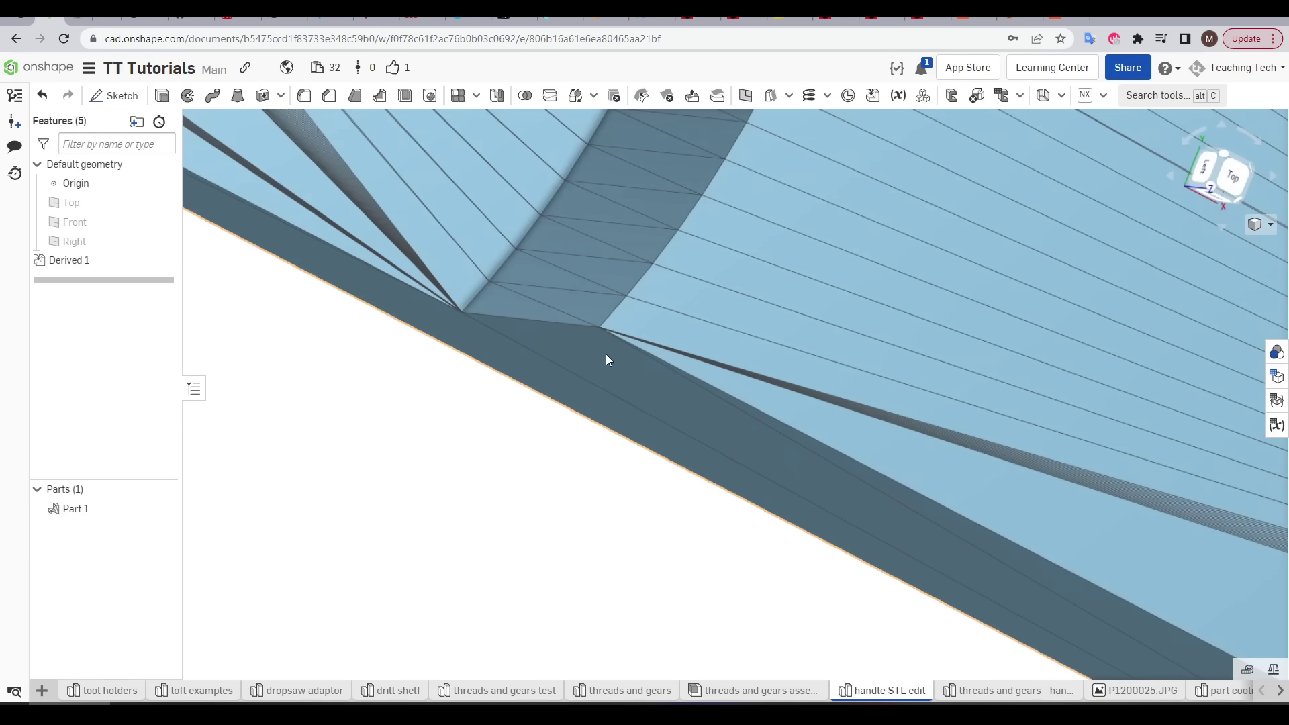
left_click(599, 328)
left_click(627, 299)
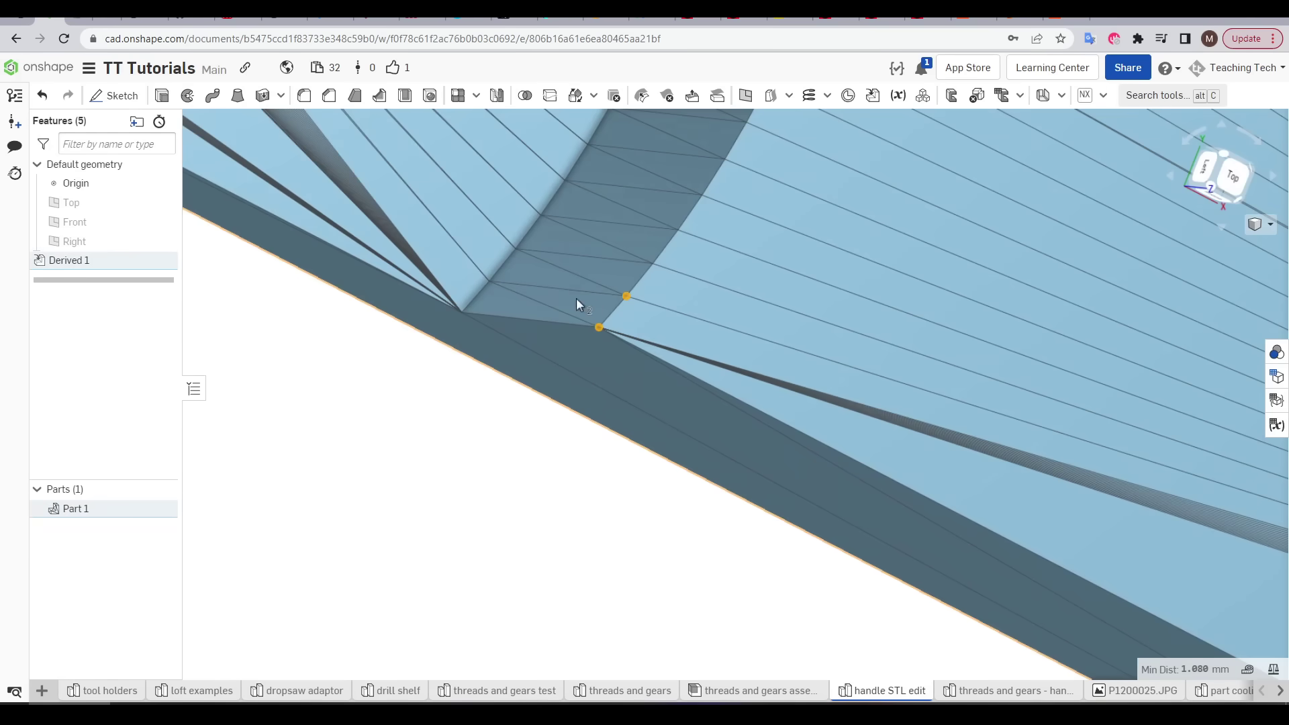
left_click(488, 281)
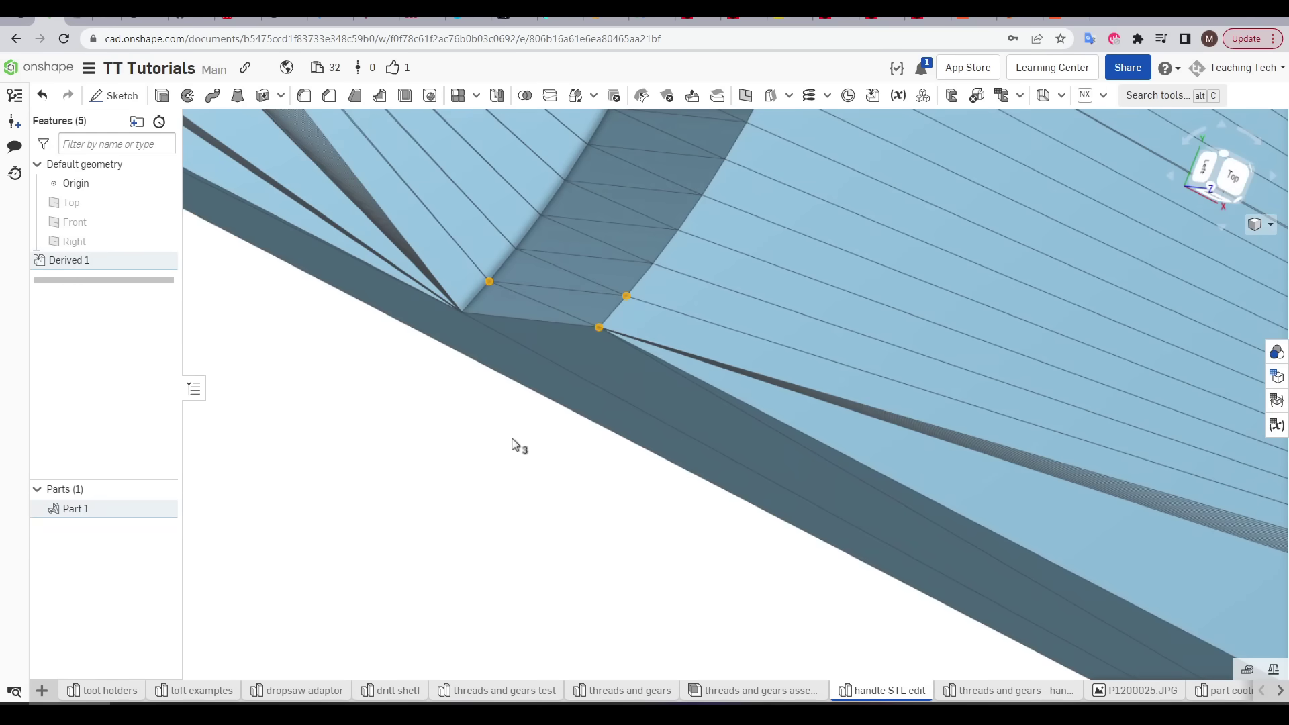
left_click(511, 443)
scroll(647, 475, "down", 10)
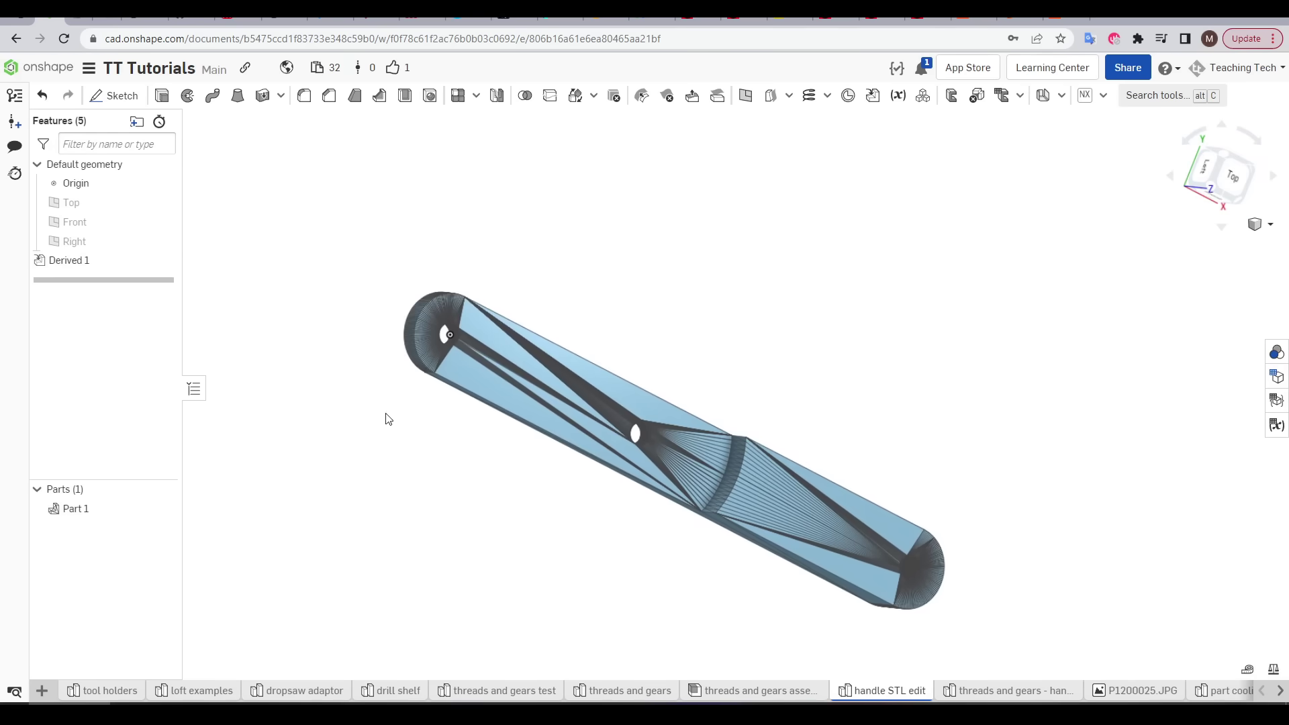
scroll(444, 303, "up", 10)
left_click(444, 303)
scroll(495, 656, "down", 5)
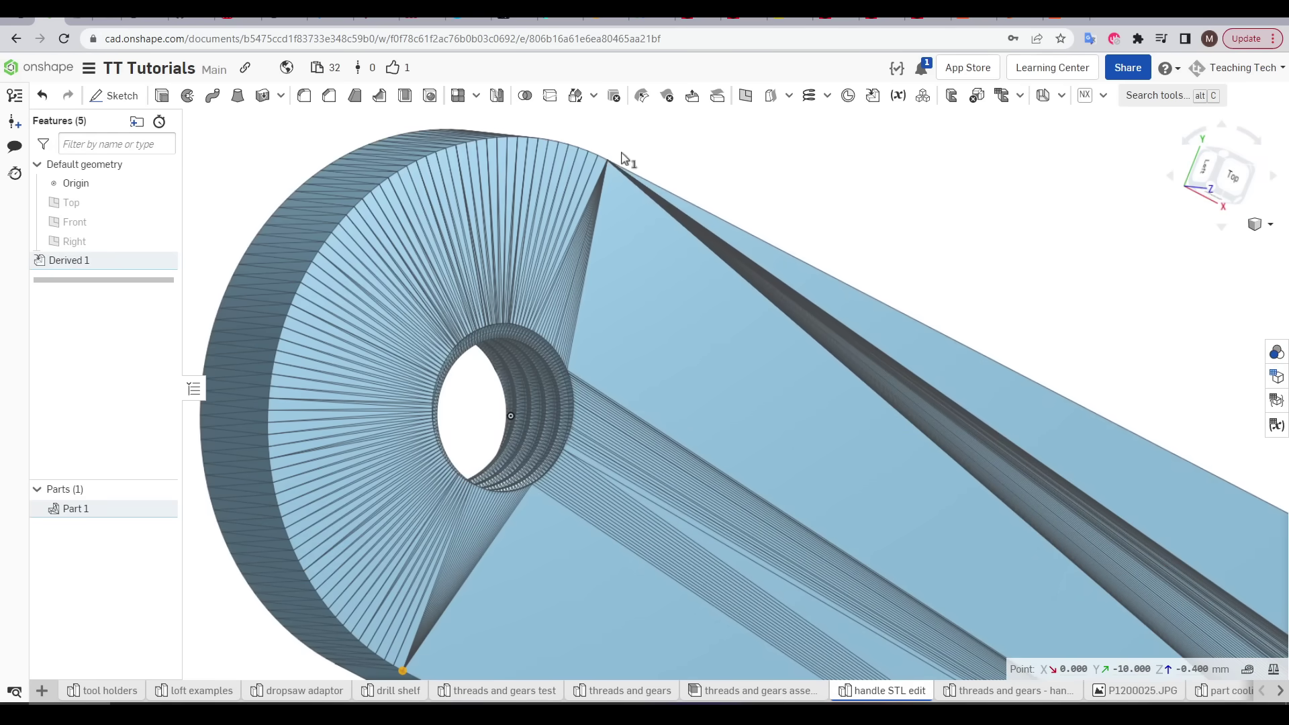
left_click(1056, 465)
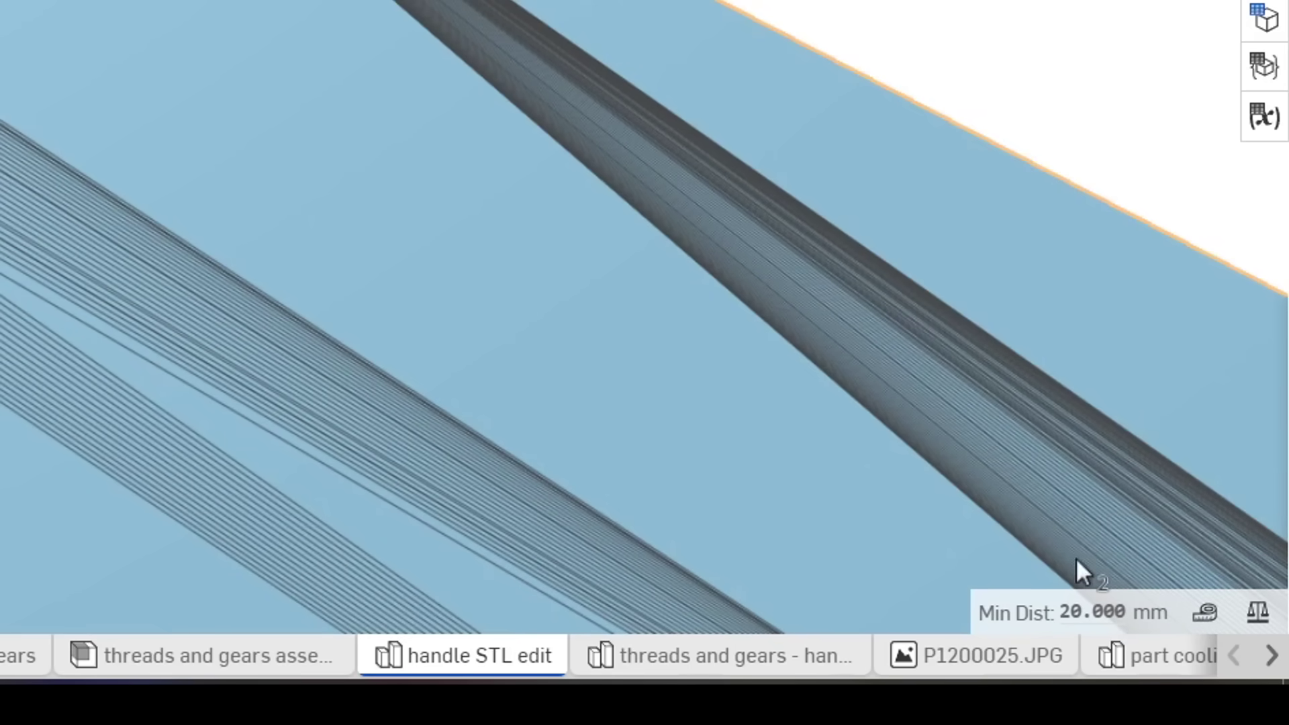
Check the measurement breakdown, read 7.572 mm between end-cap points, then clear it and fit the handle
left_click(1204, 614)
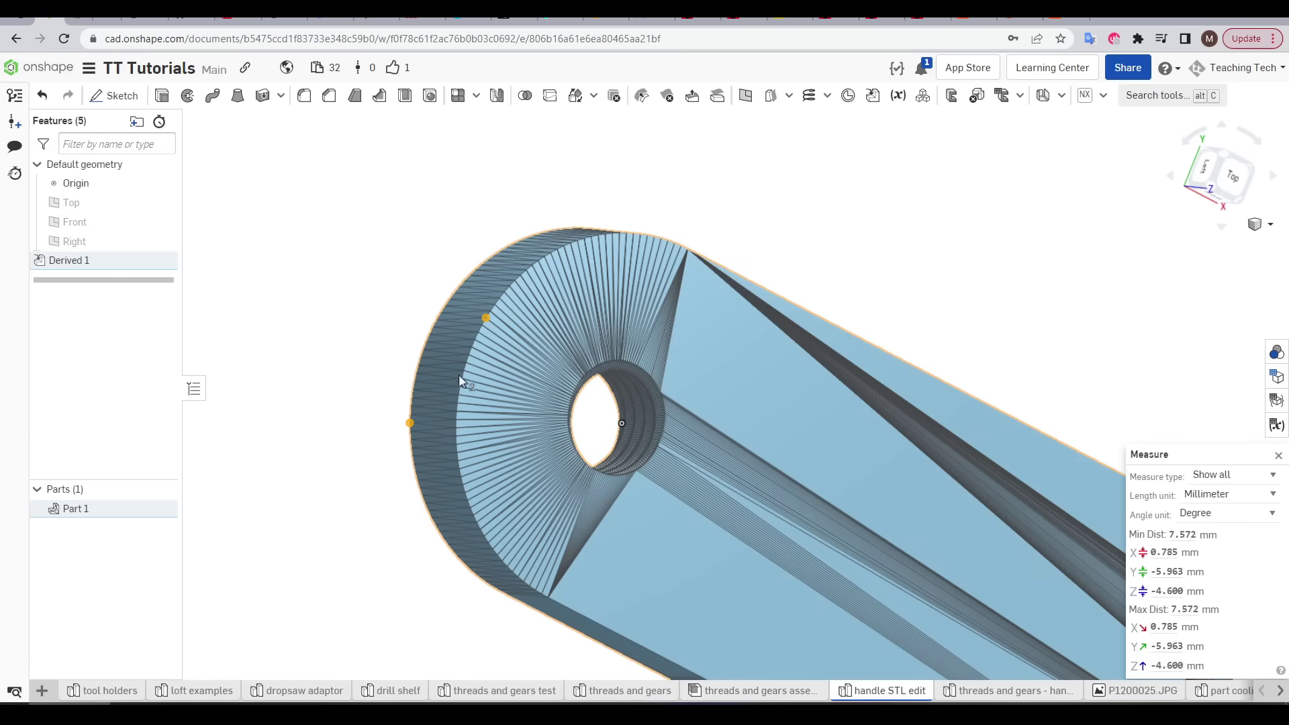
scroll(420, 399, "up", 5)
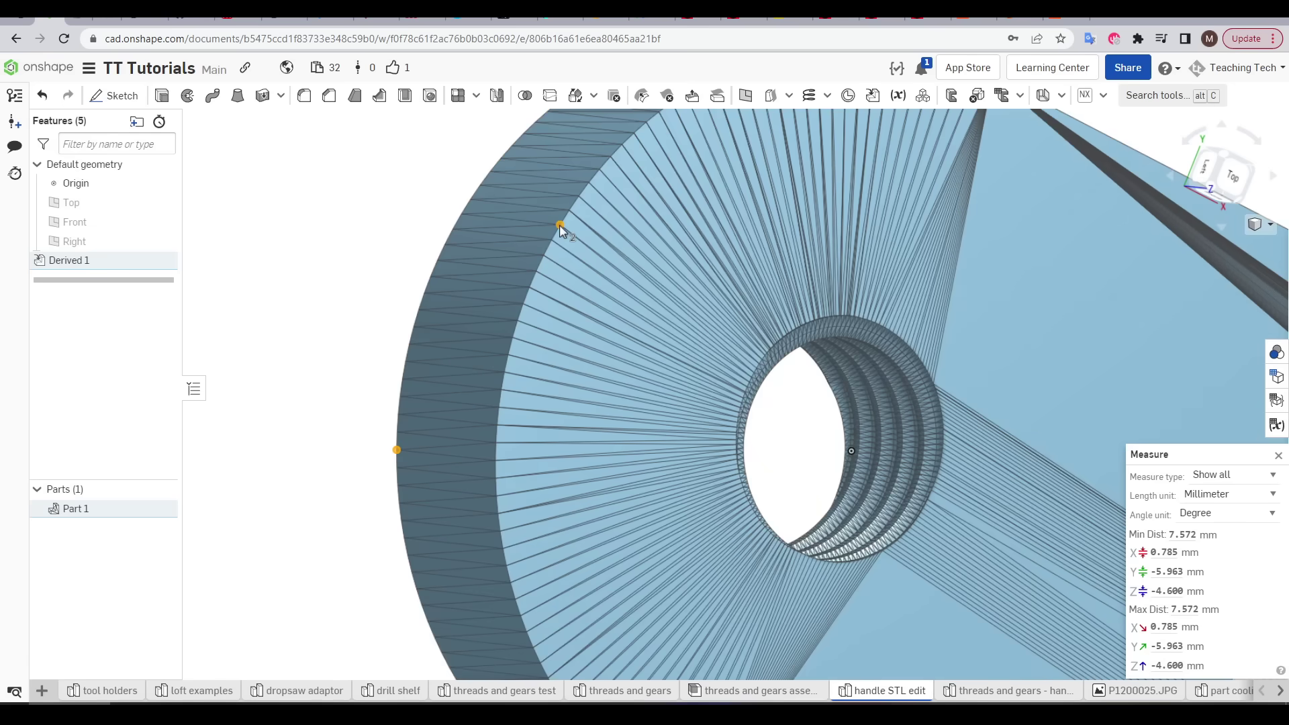
mouse_move(1175, 535)
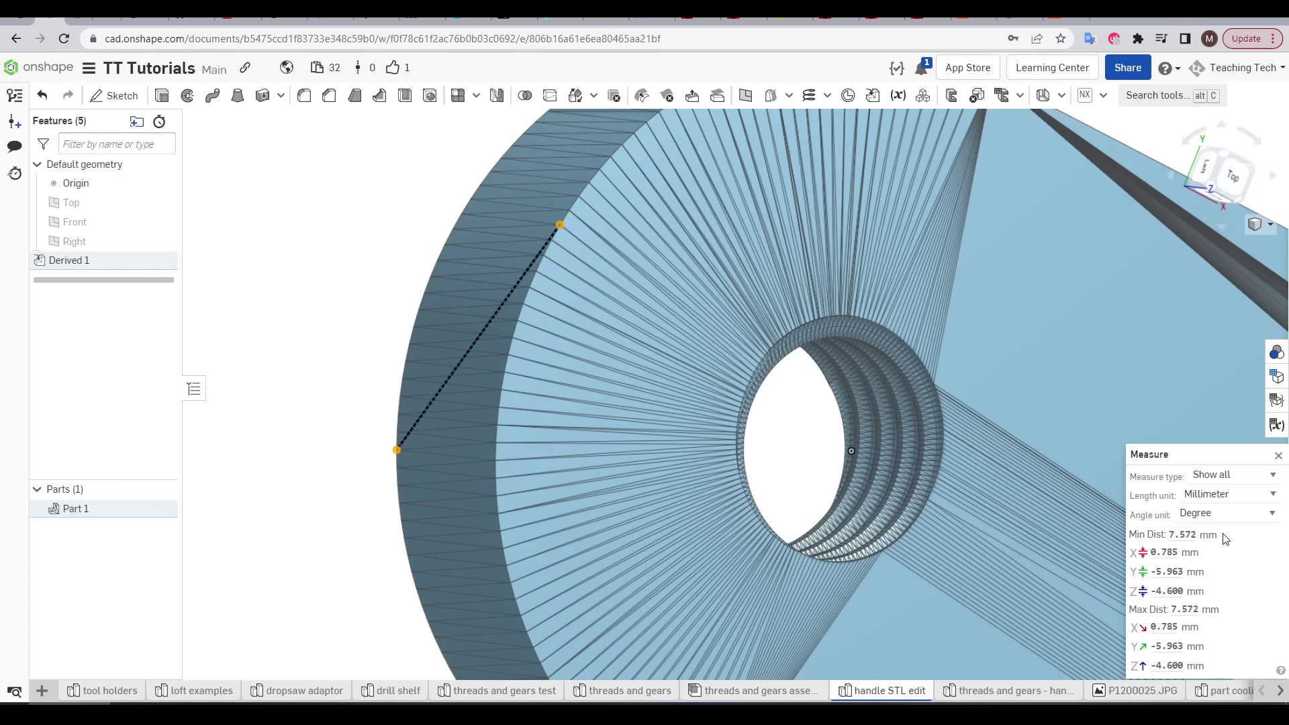
mouse_move(1192, 589)
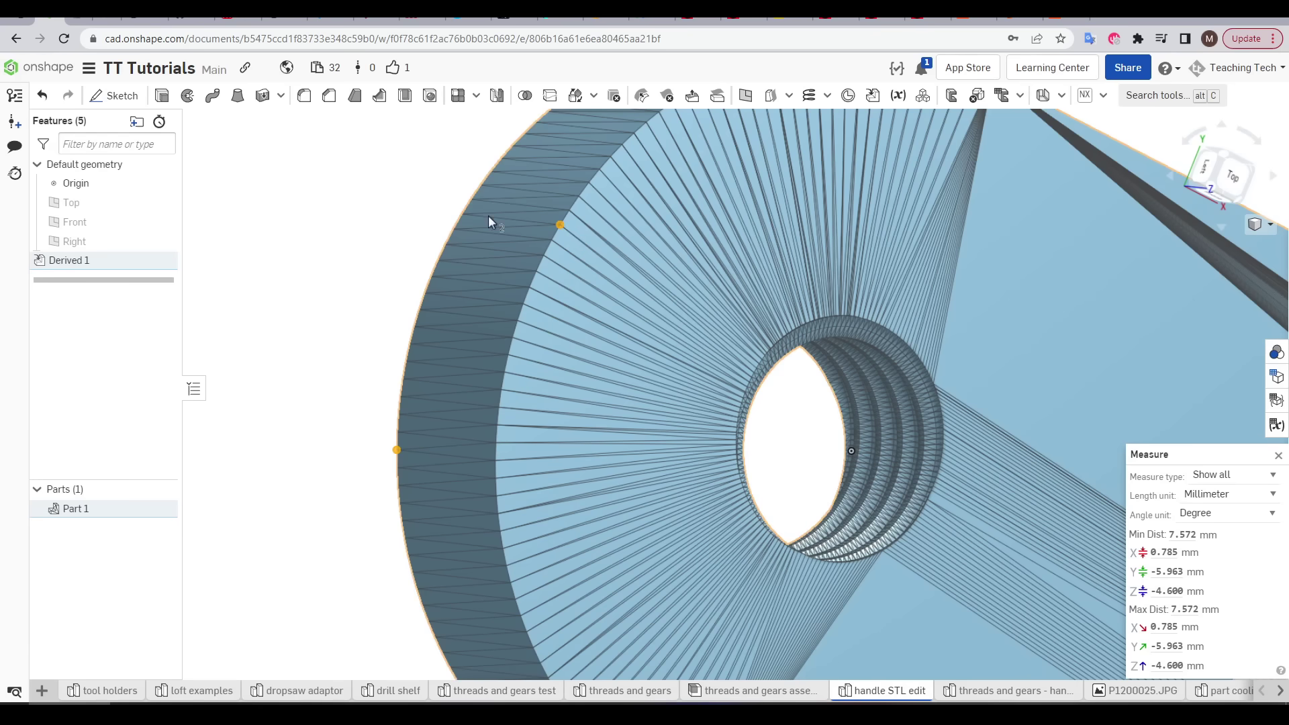
key("Escape")
key("f")
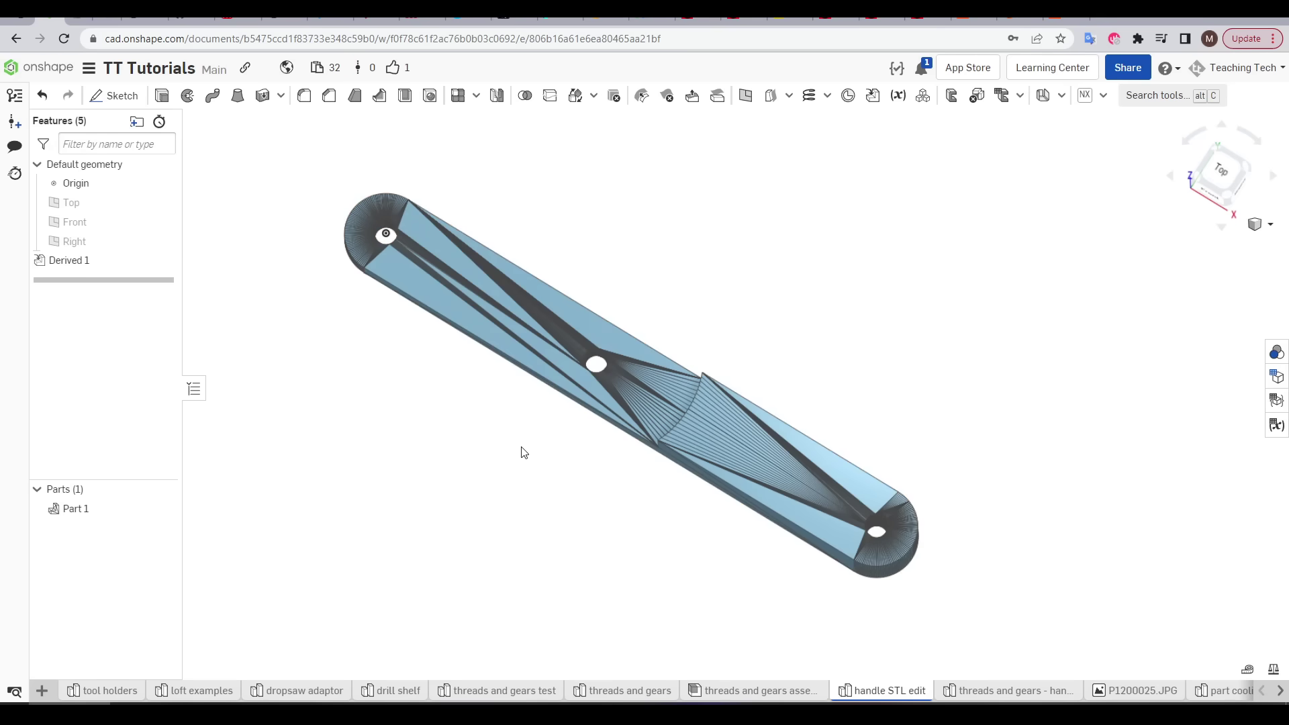
In Front view, measure from the origin to the adjacent edge vertex: 10.008 mm
key("shift+1")
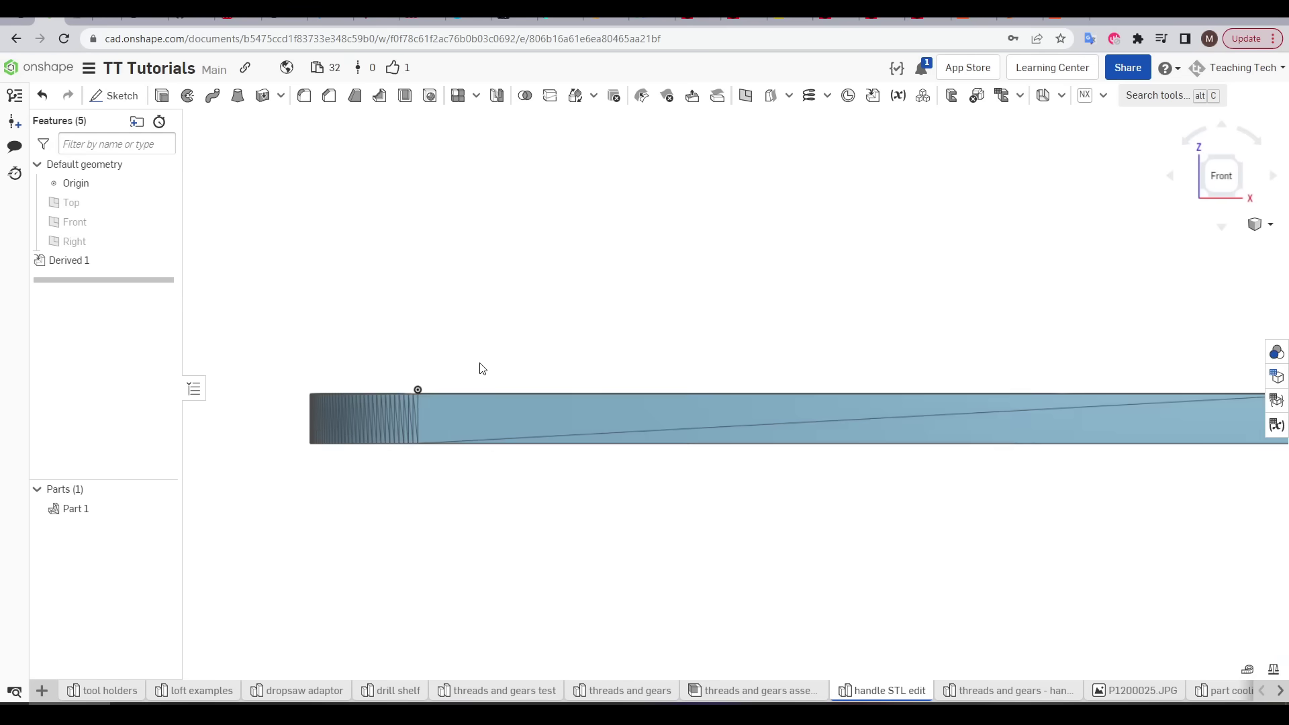
scroll(431, 389, "up", 5)
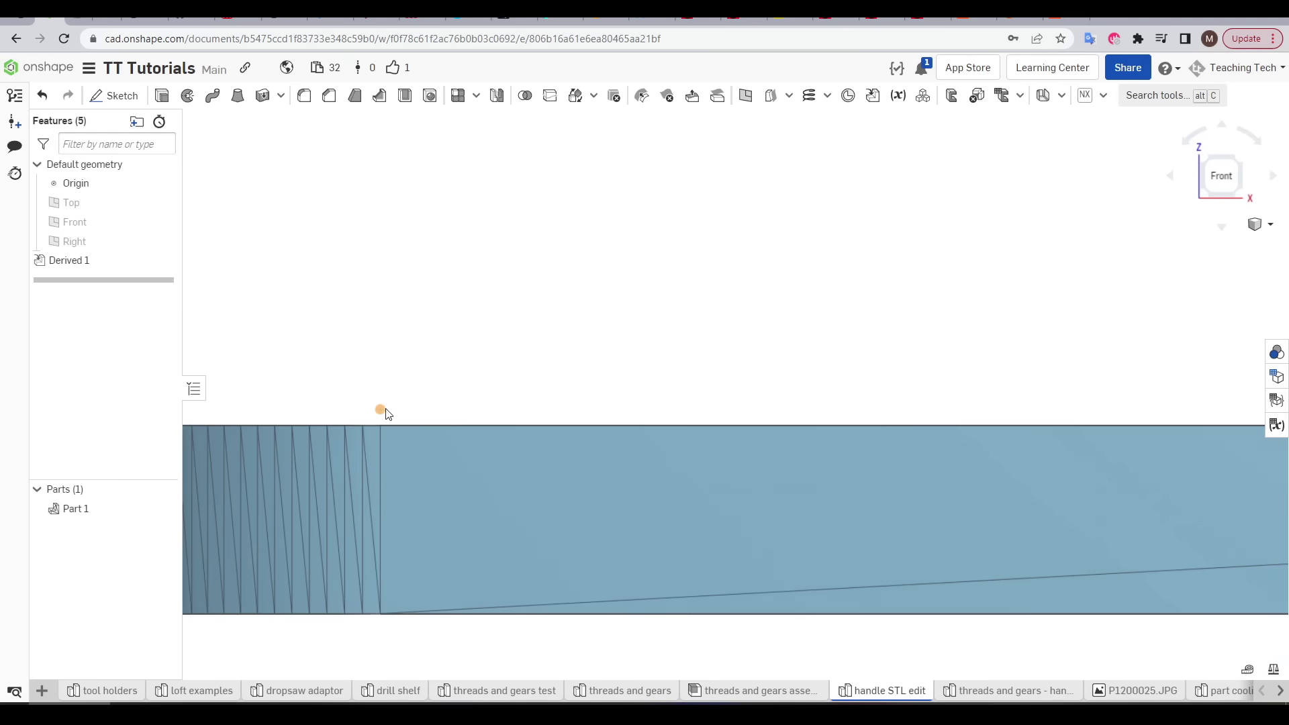
left_click(381, 410)
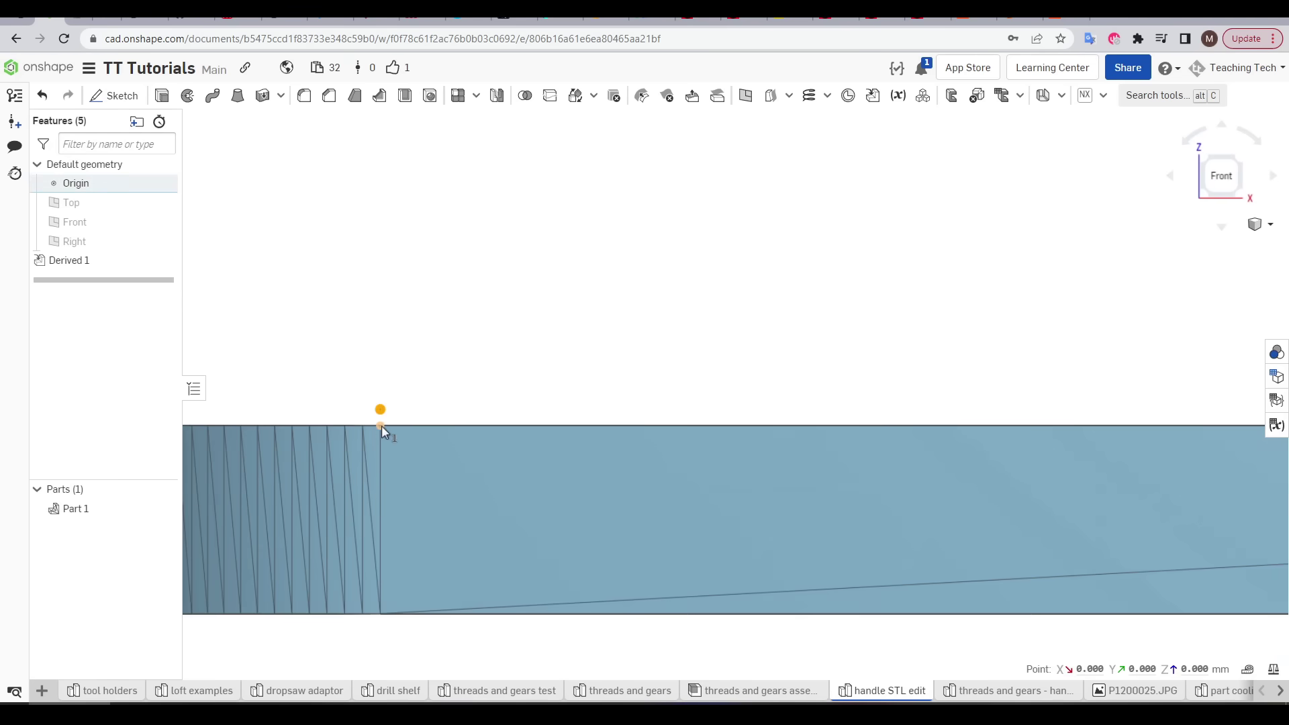
left_click(381, 425)
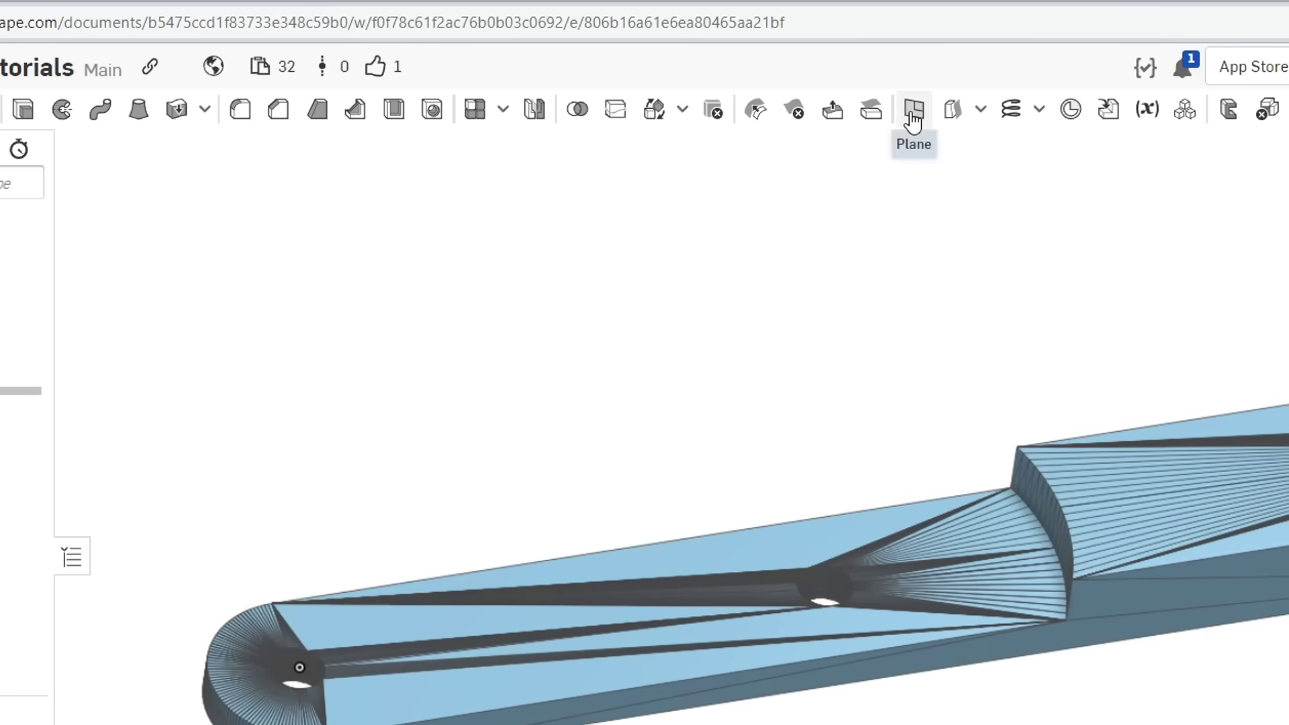
Create Plane 1 offset 0.4 mm from the Top plane, just above the handle
left_click(913, 111)
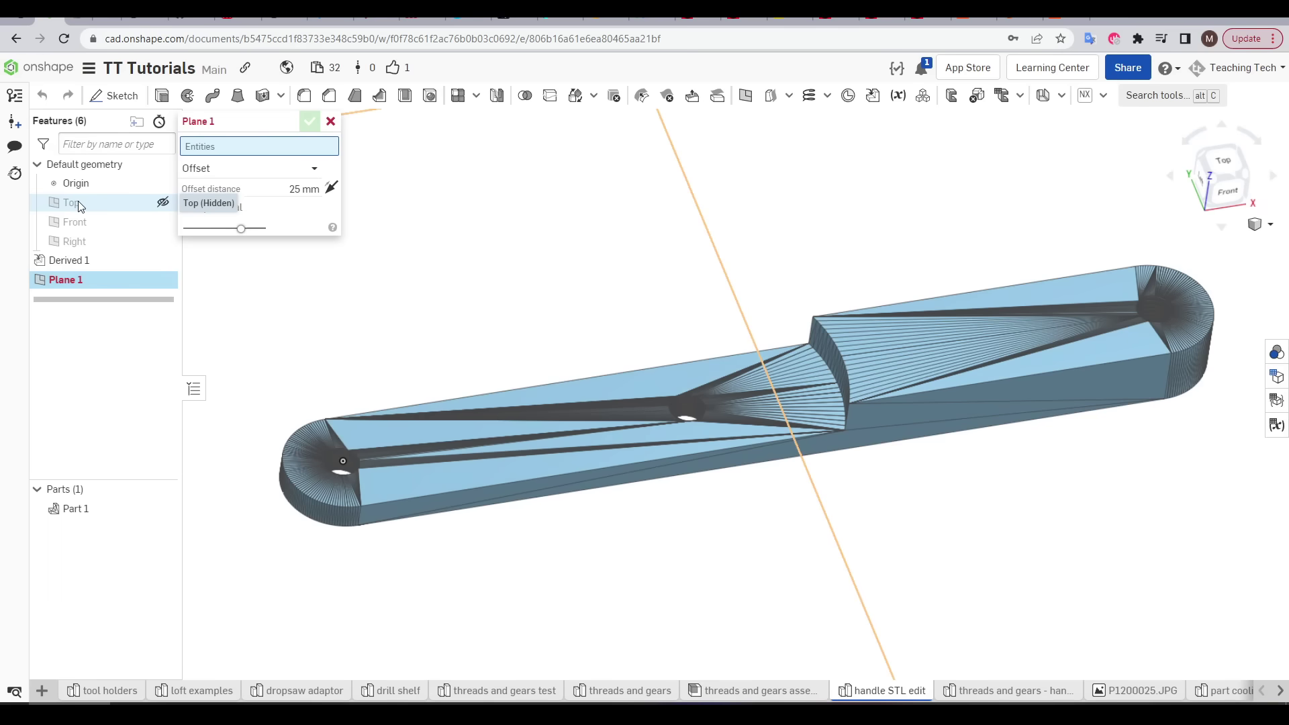
left_click(78, 206)
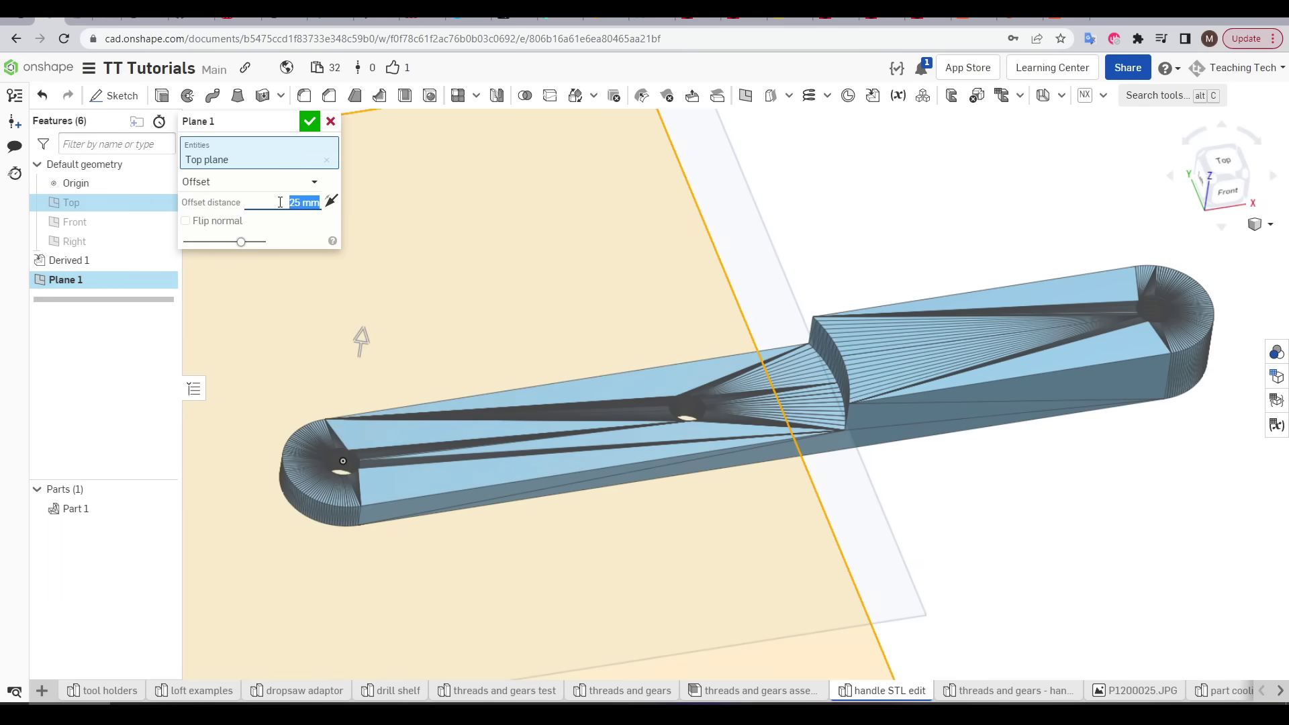
type("0.4")
key("Return")
key("shift+1")
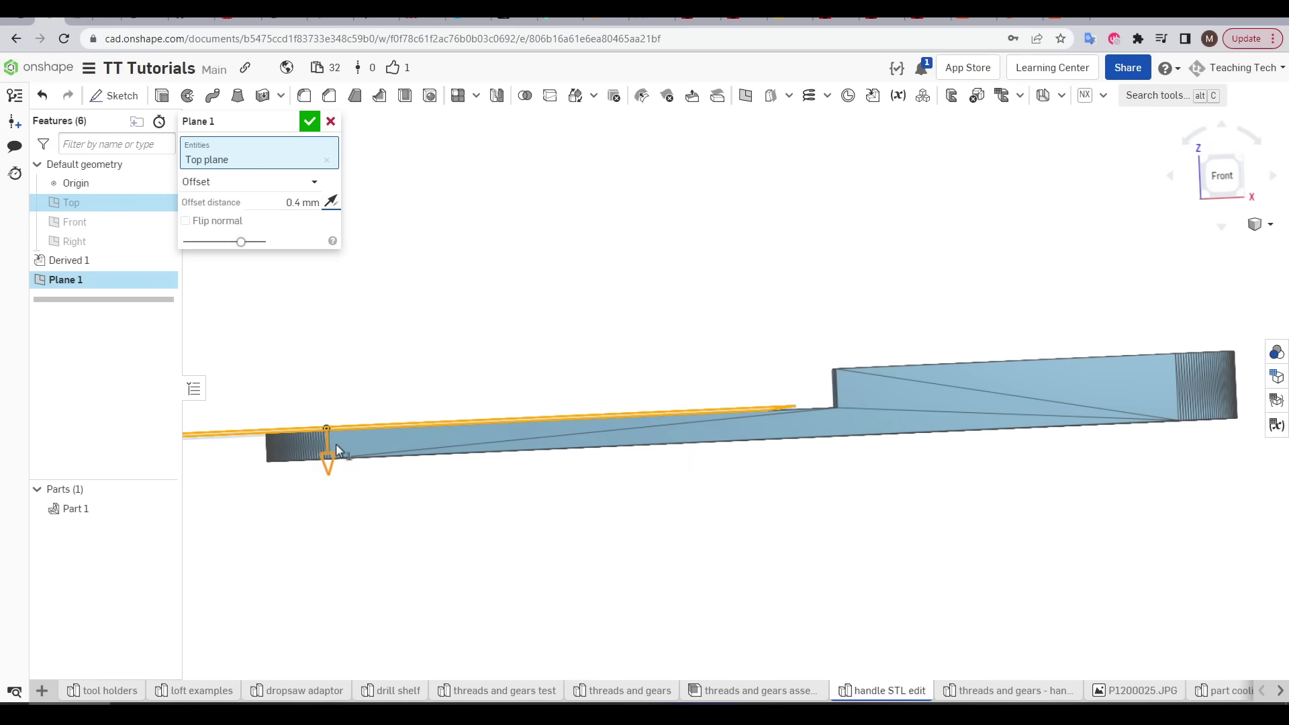
scroll(335, 443, "up", 5)
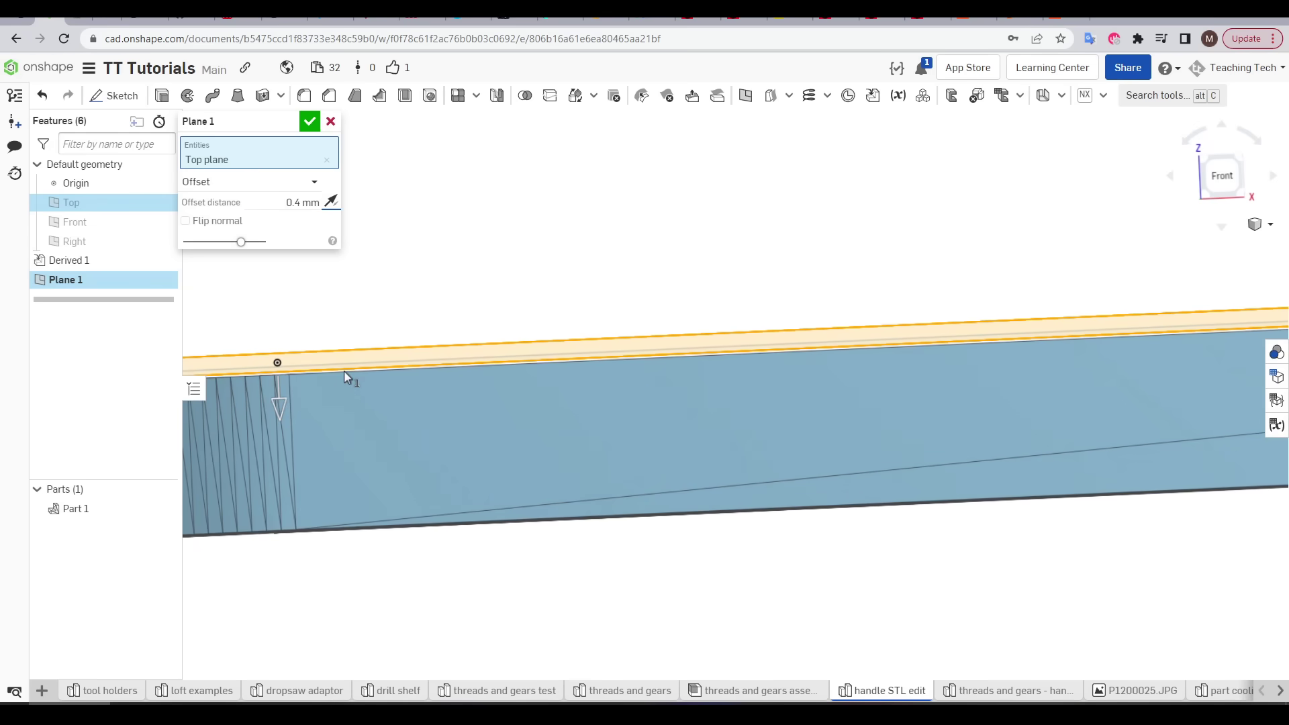
left_click(309, 121)
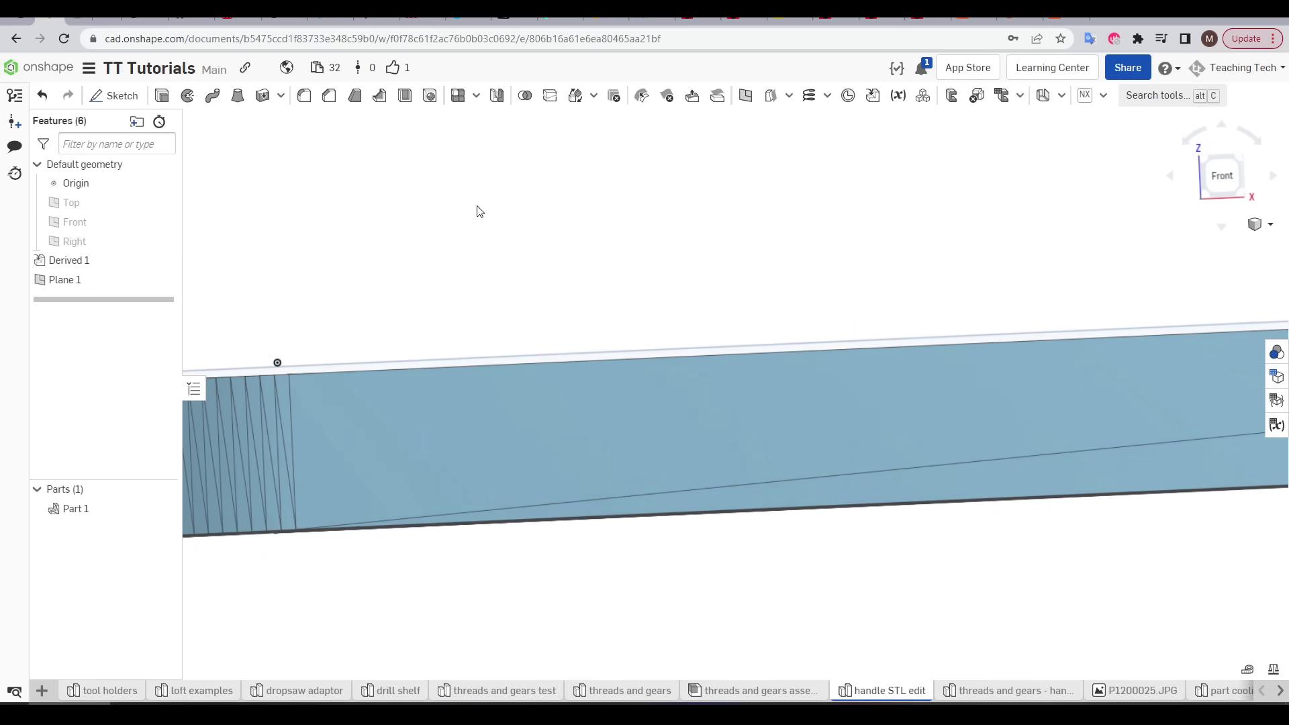
key("shift+7")
Start Sketch 1 on Plane 1 and project the end cap's top vertex into it
left_click(115, 96)
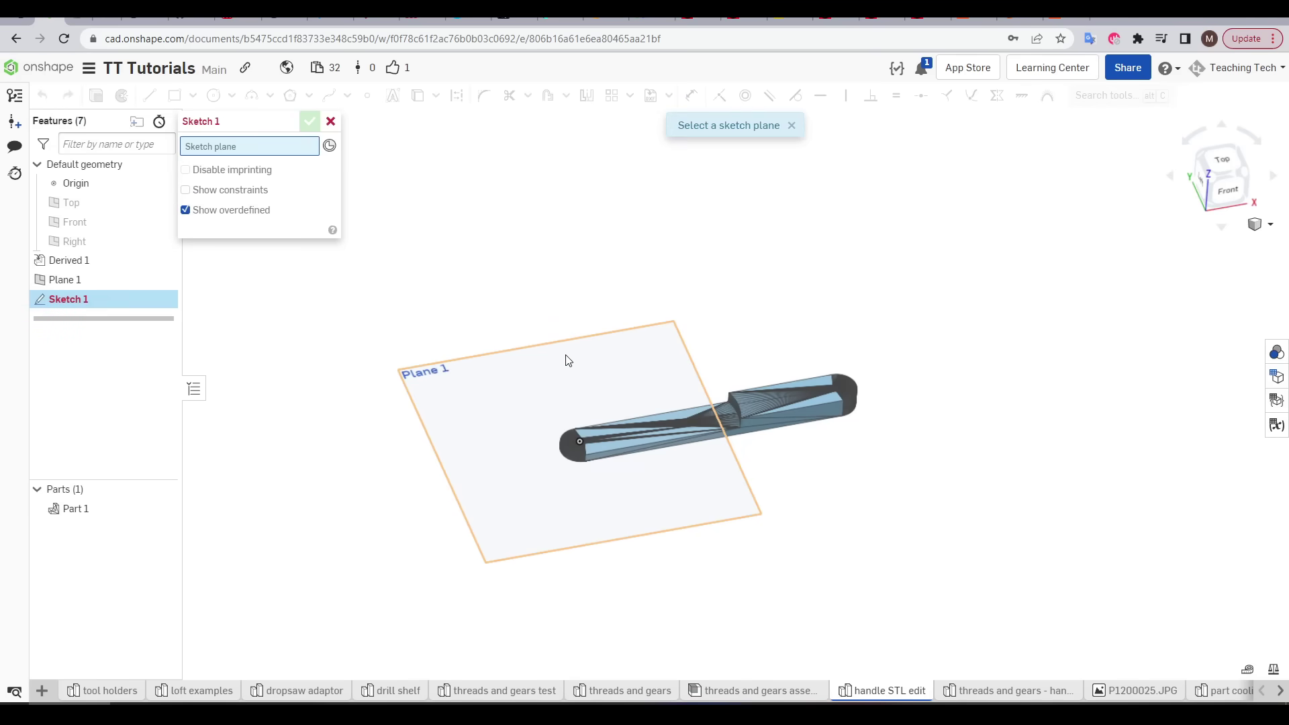
left_click(567, 360)
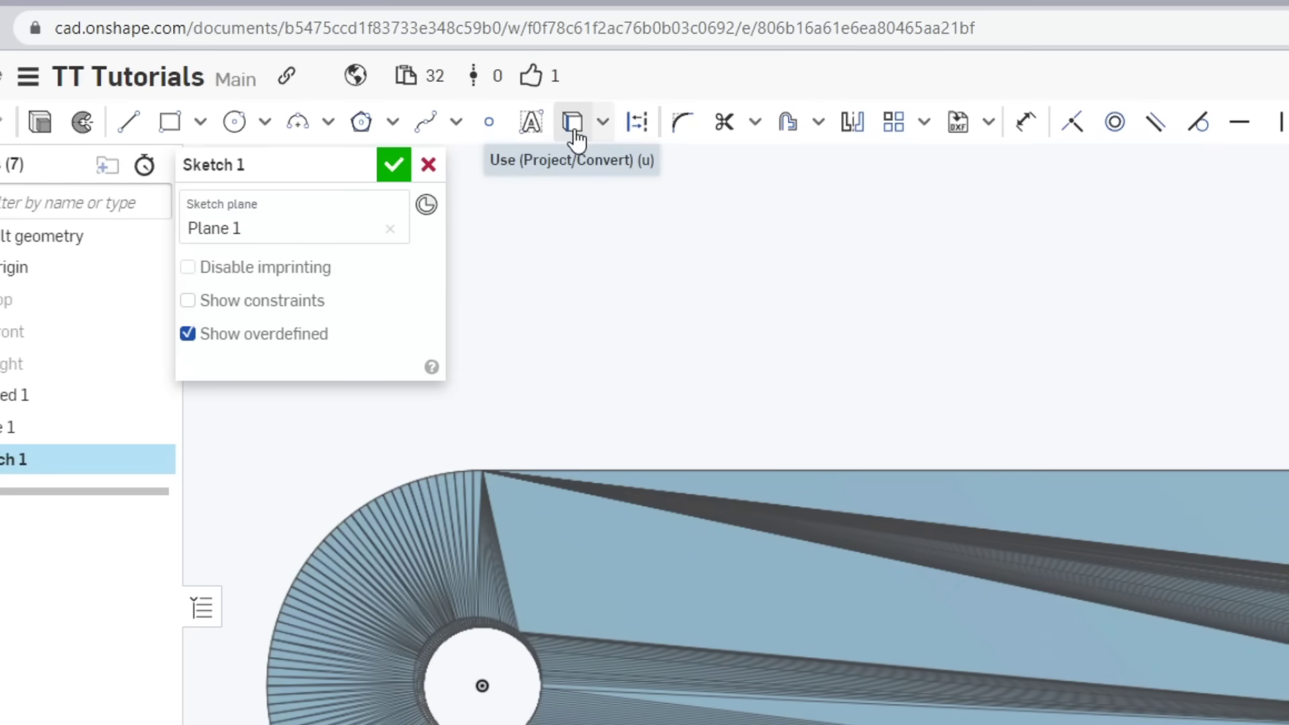
left_click(573, 124)
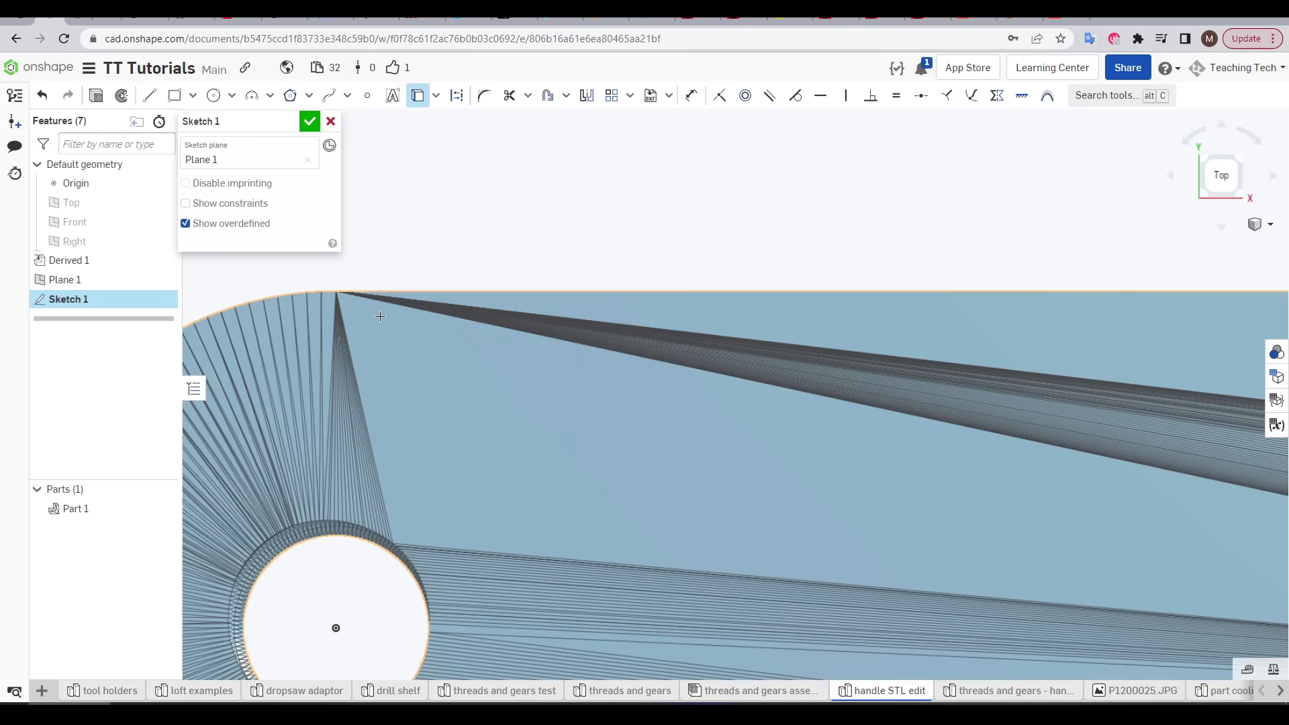
left_click(337, 294)
scroll(361, 384, "down", 5)
scroll(361, 384, "down", 3)
scroll(459, 429, "up", 8)
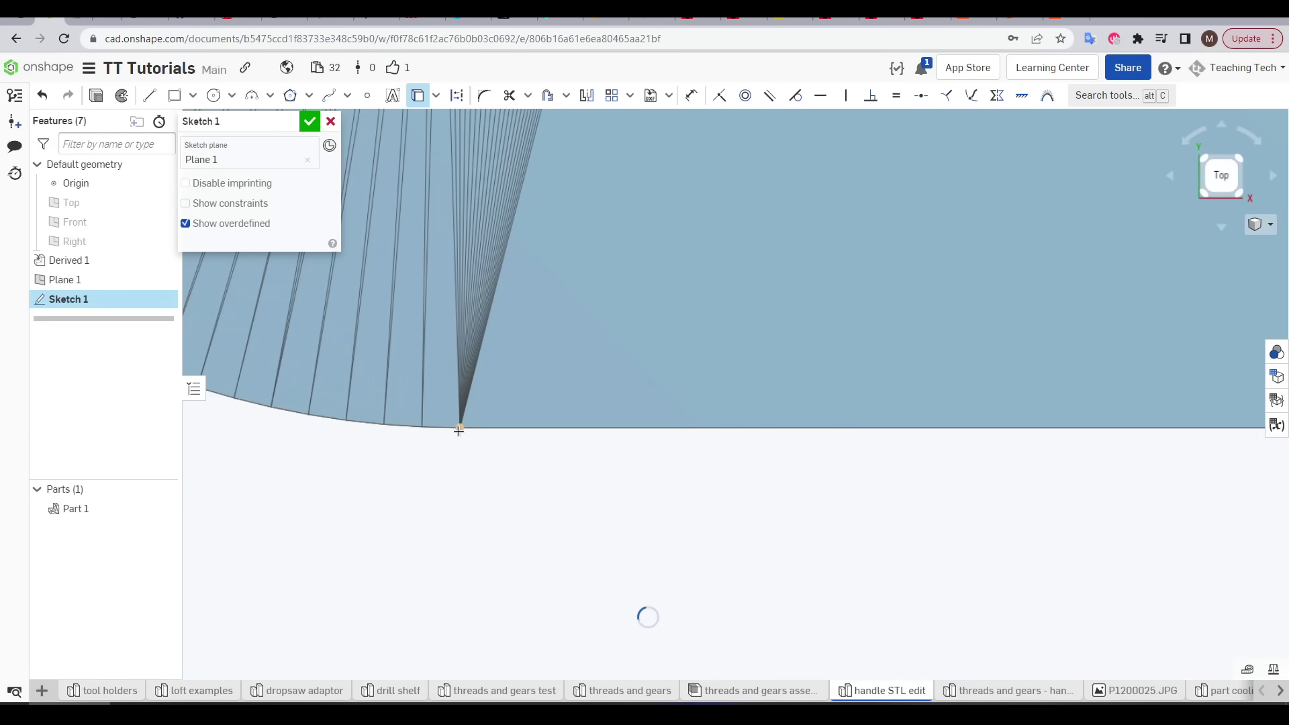
scroll(557, 506, "down", 3)
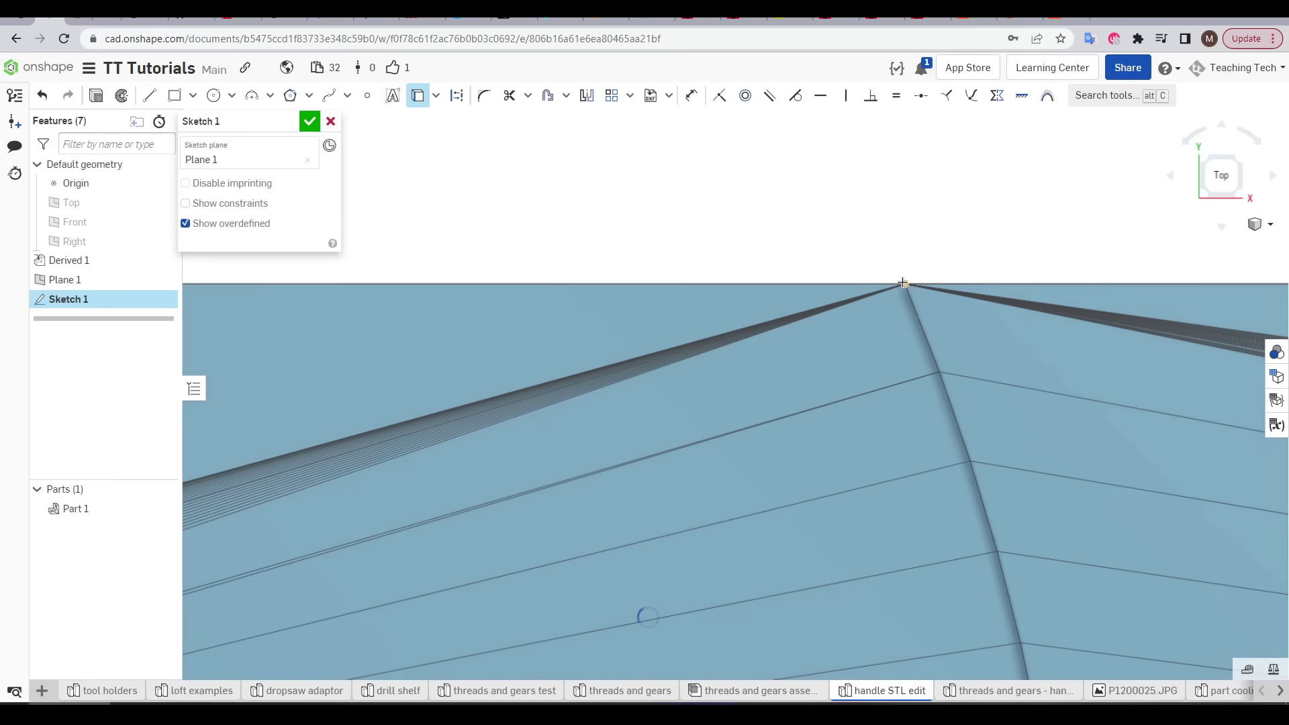
scroll(882, 473, "down", 3)
scroll(872, 497, "up", 5)
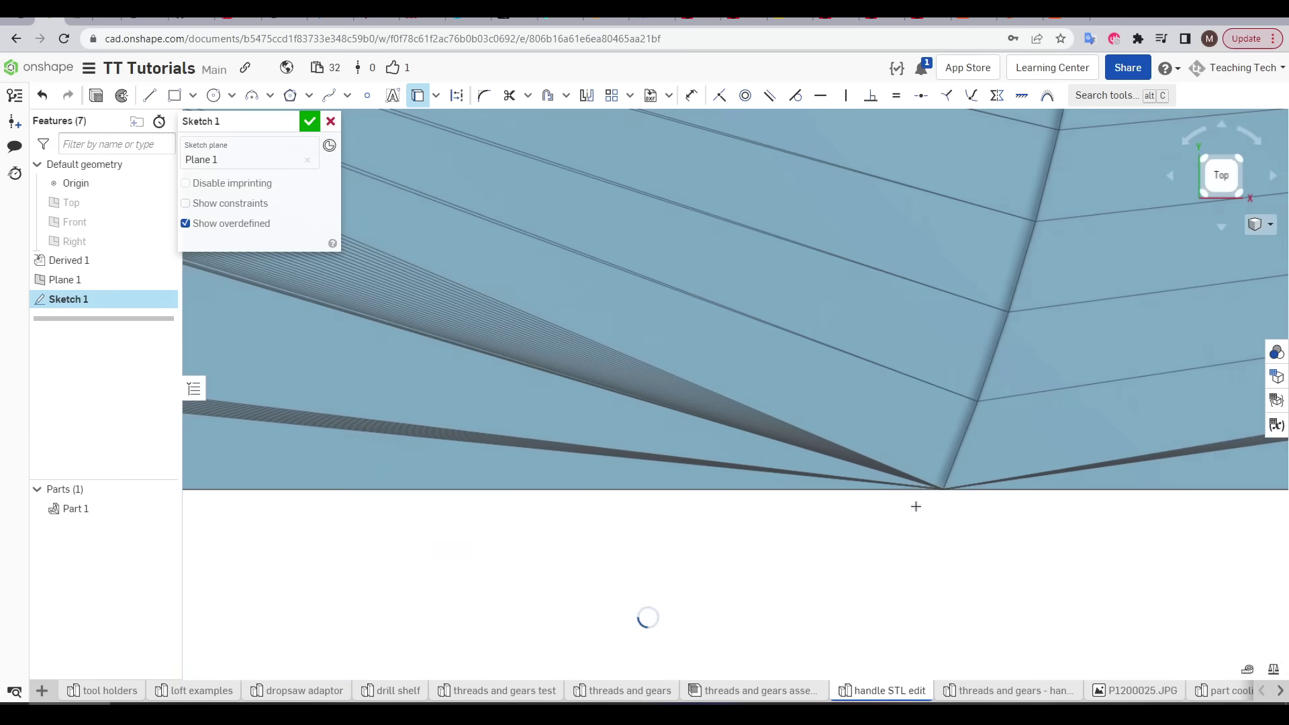
Draw a top line between the edge vertices and arcs at both ends following the handle's curves
scroll(926, 517, "down", 5)
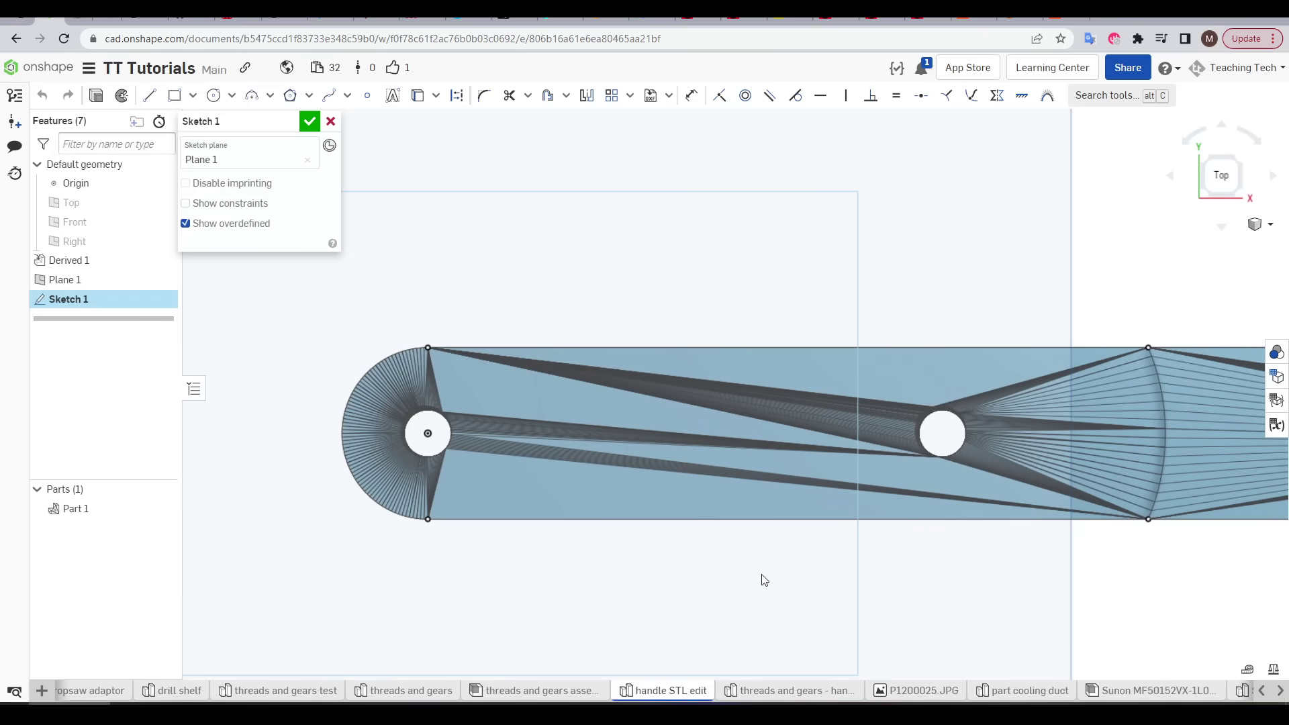
key("l")
left_click(427, 348)
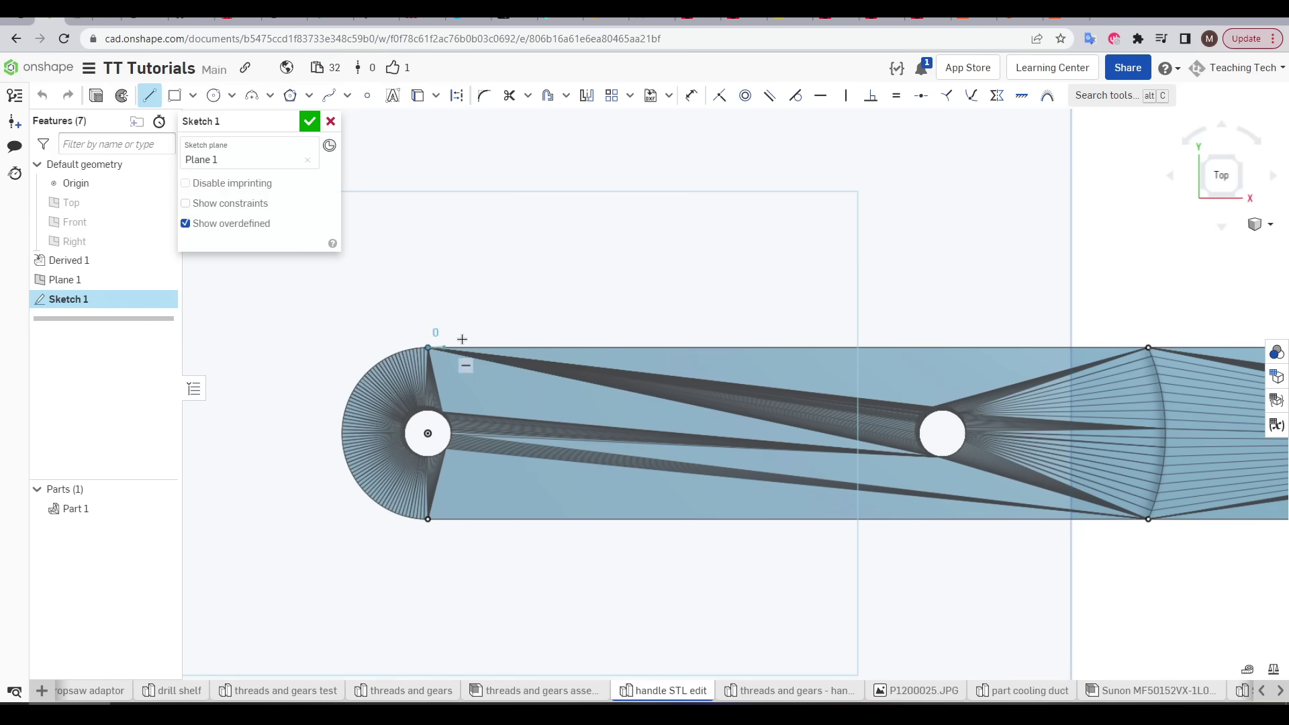
left_click(1147, 347)
key("a")
left_click(428, 348)
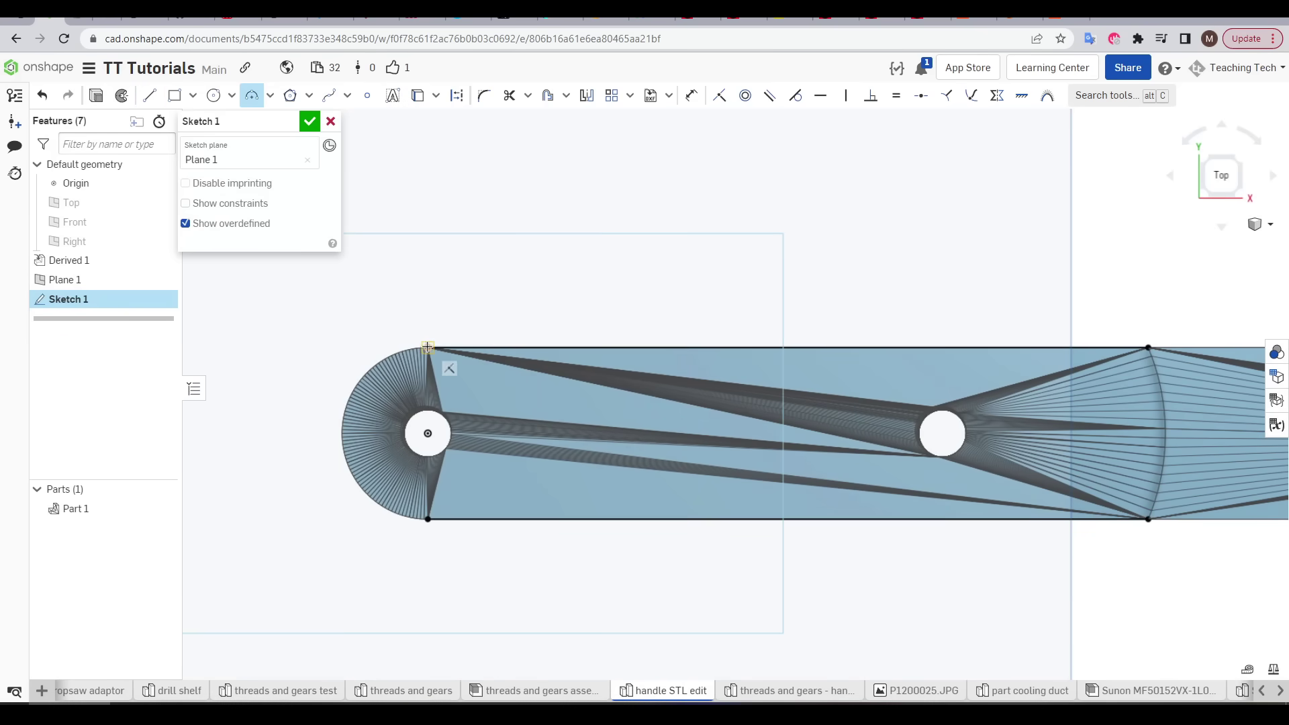
left_click(427, 518)
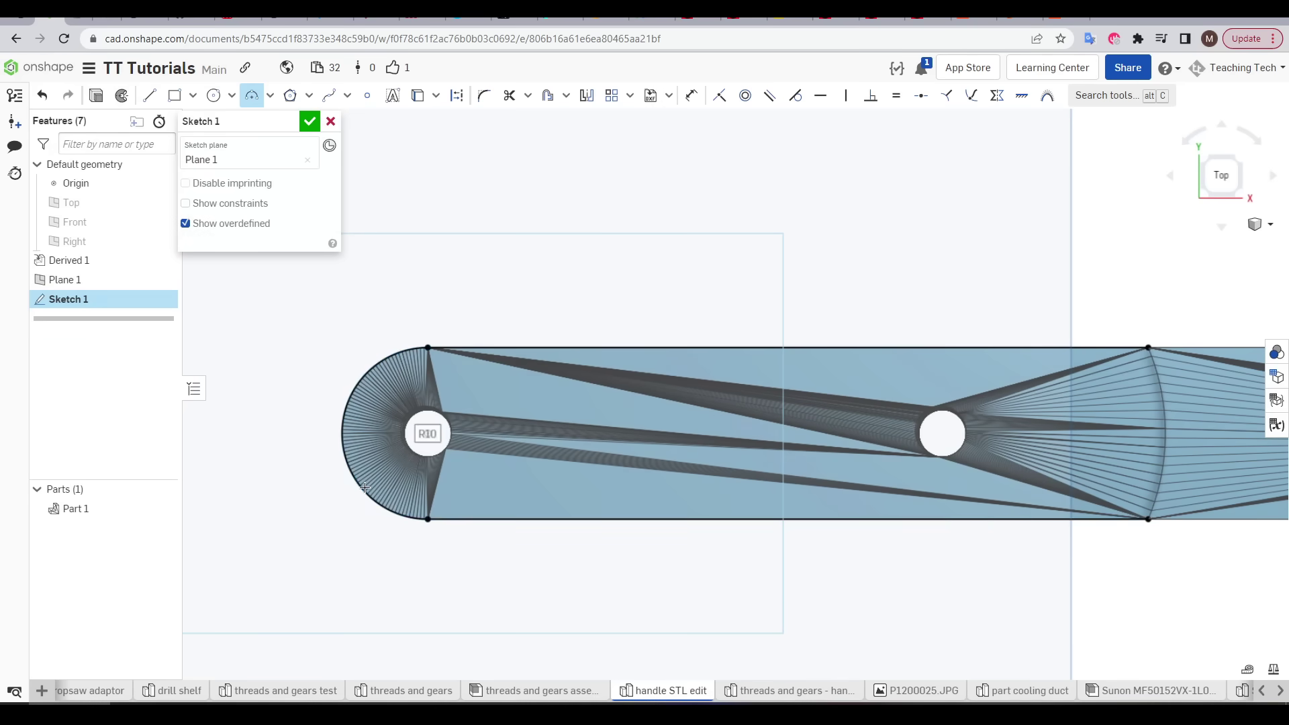
left_click(338, 434)
left_click(1148, 518)
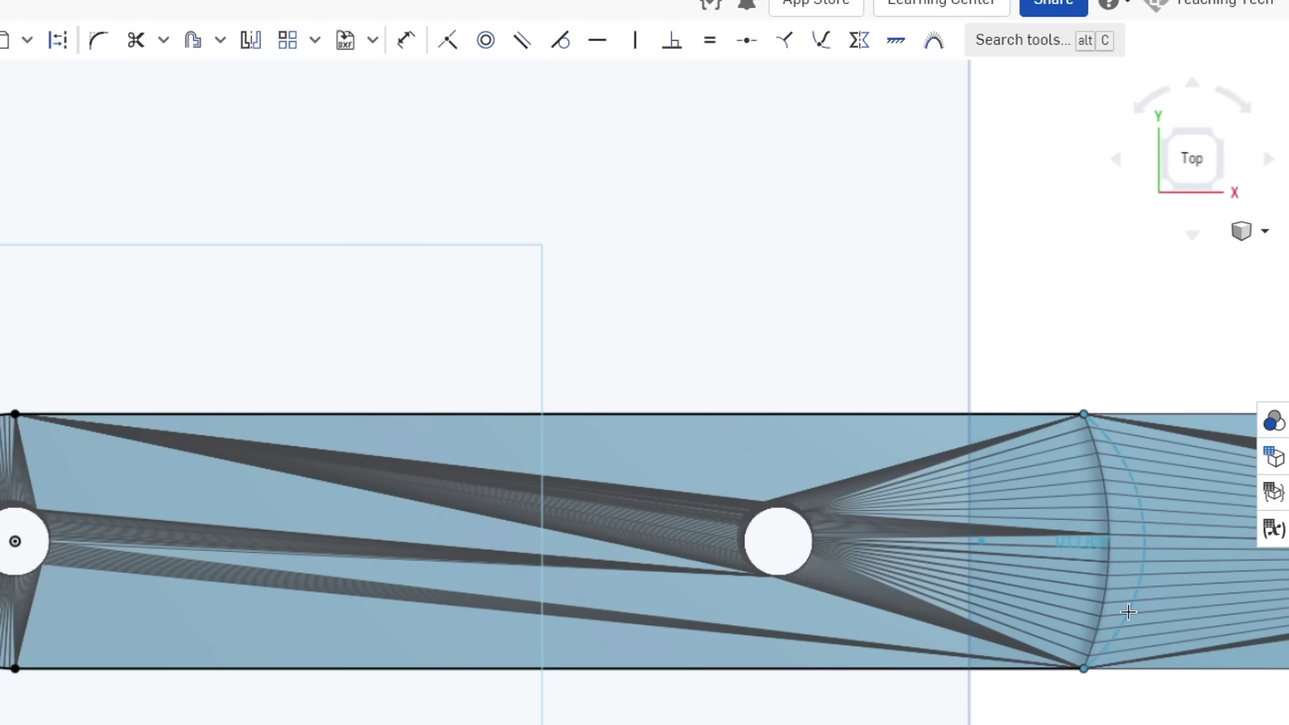
left_click(1127, 612)
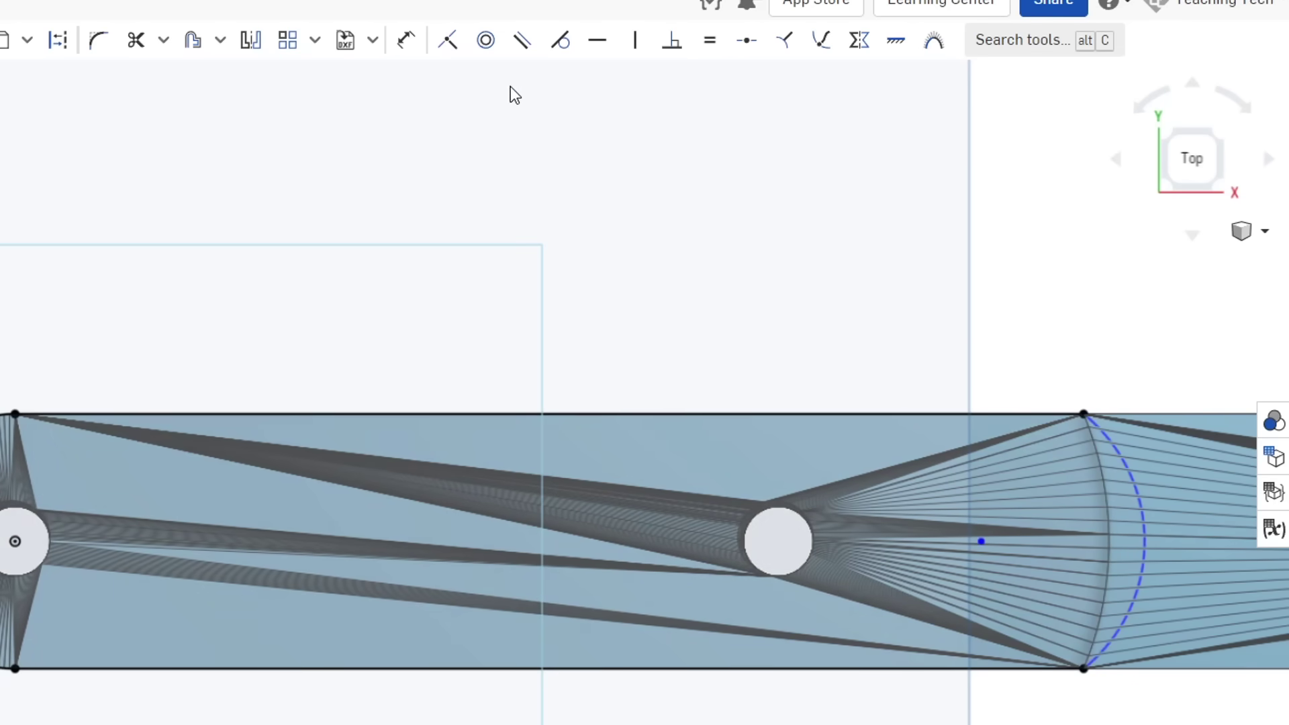
Make the right arc coincident with the mesh point on the curved step edge, then view normal
left_click(447, 43)
scroll(657, 411, "up", 5)
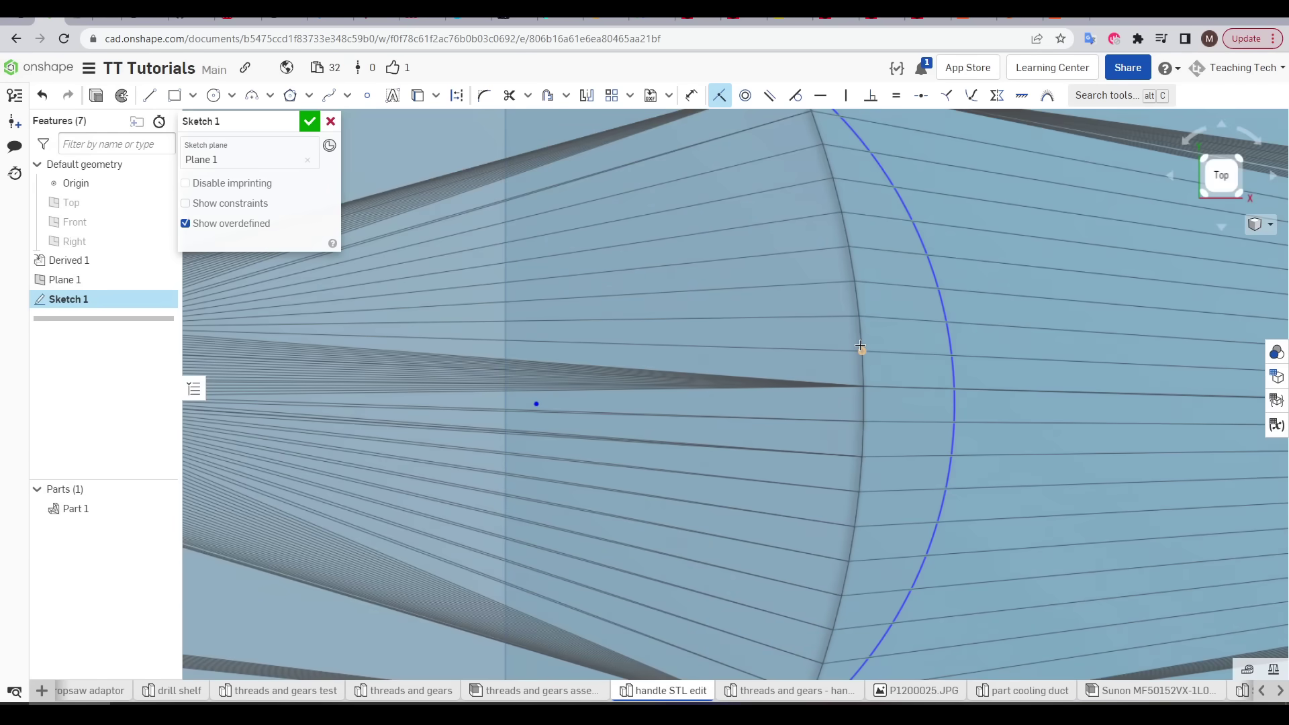
left_click(862, 349)
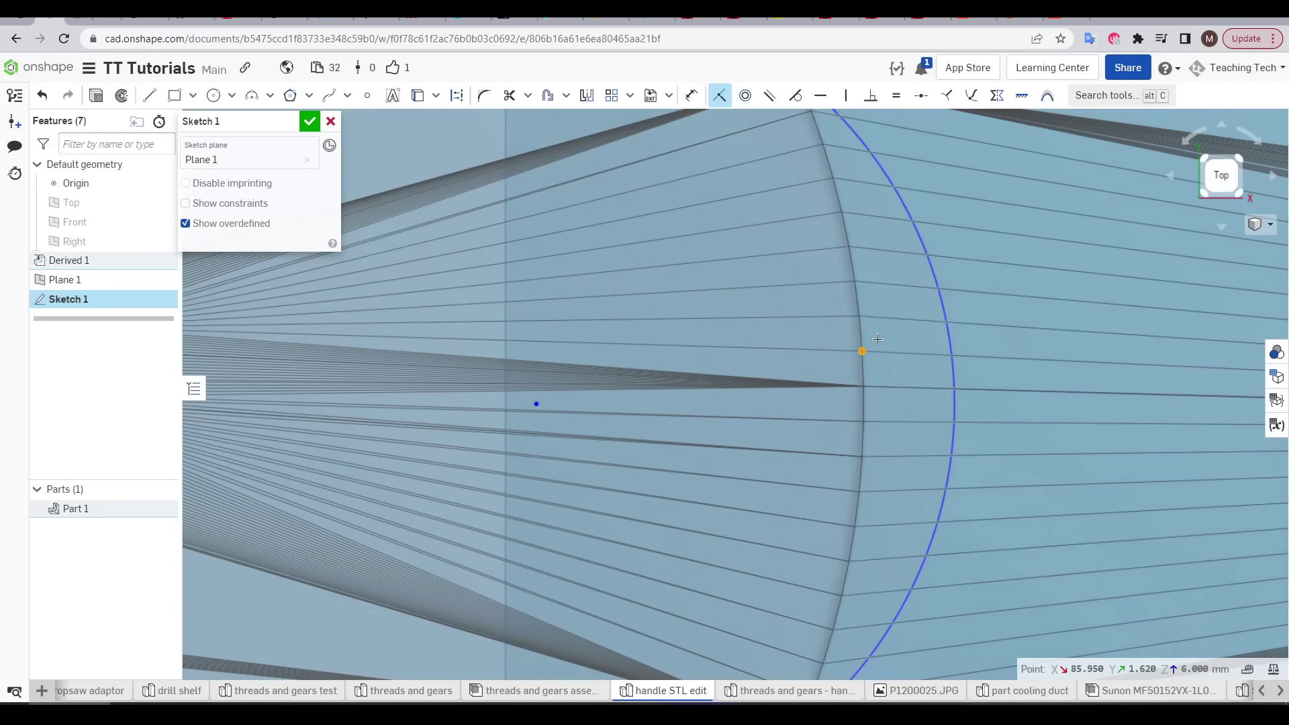
left_click(939, 297)
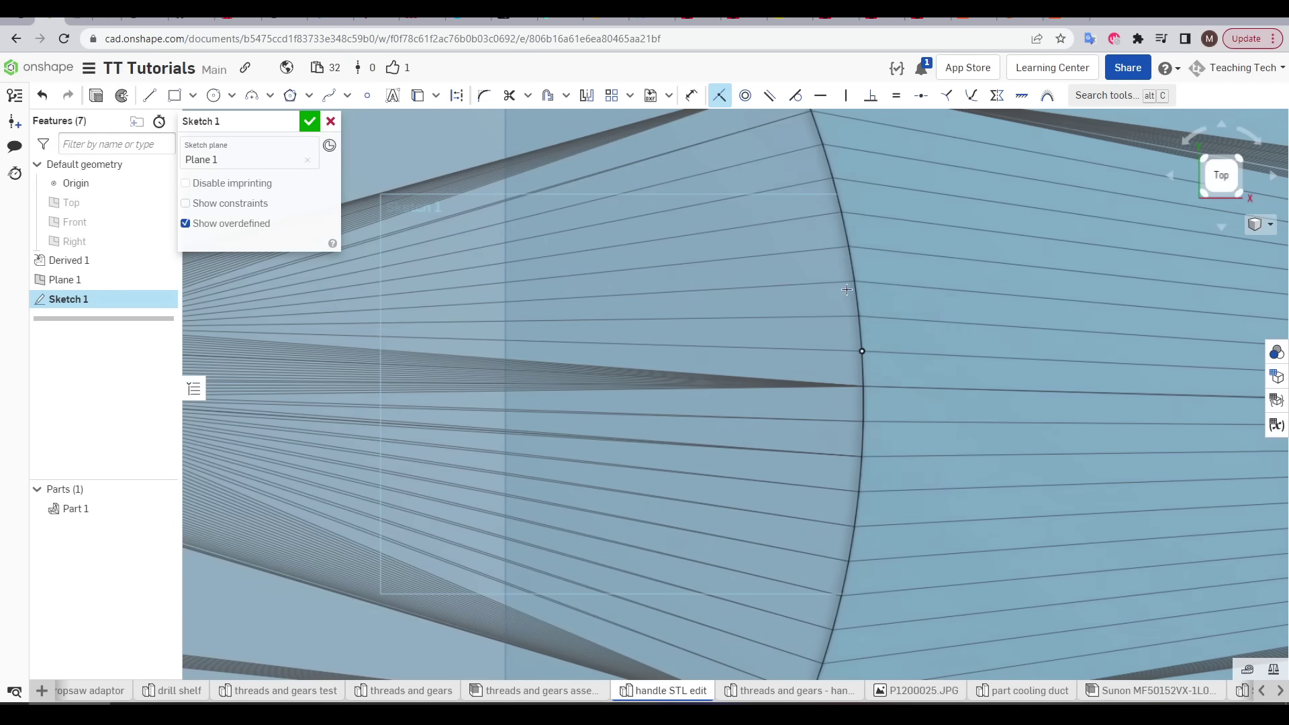
scroll(878, 397, "down", 5)
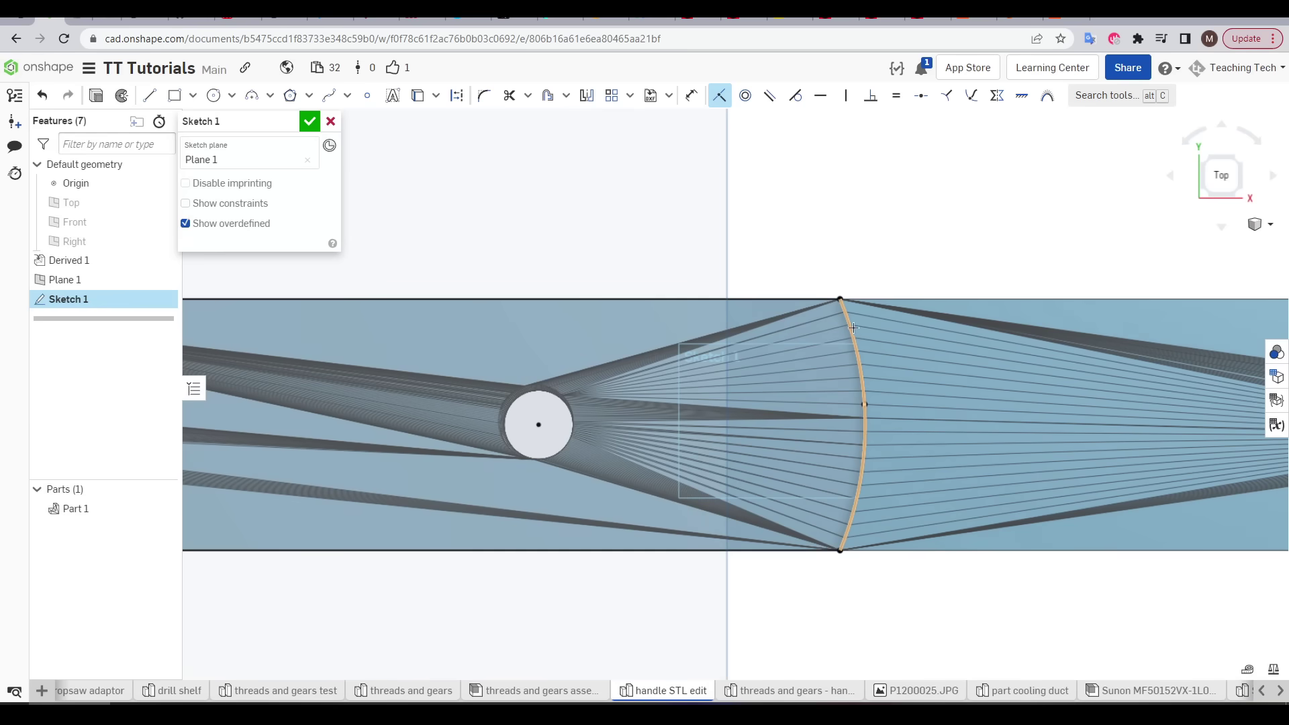
right_click_drag(872, 469, 903, 476)
key("Escape")
key("n")
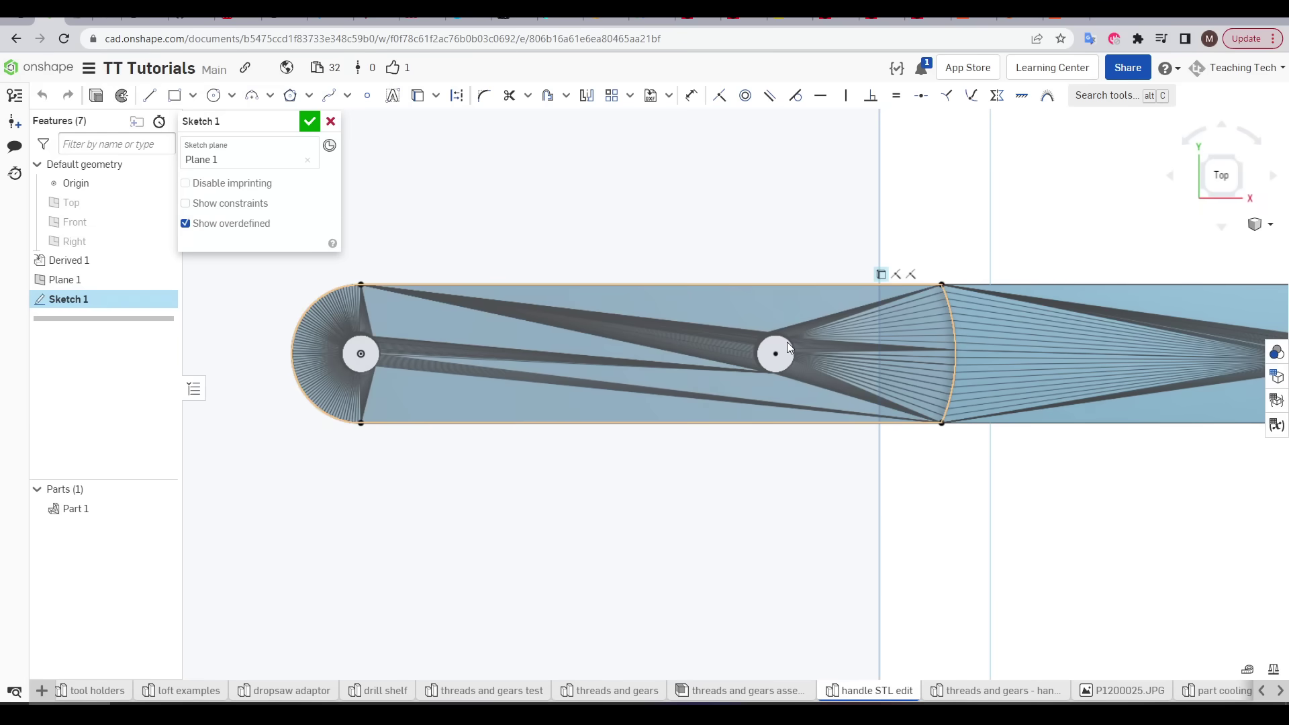
Draw a half-round arc around the Ø6.5 circle and make it concentric with the circle
scroll(783, 344, "up", 5)
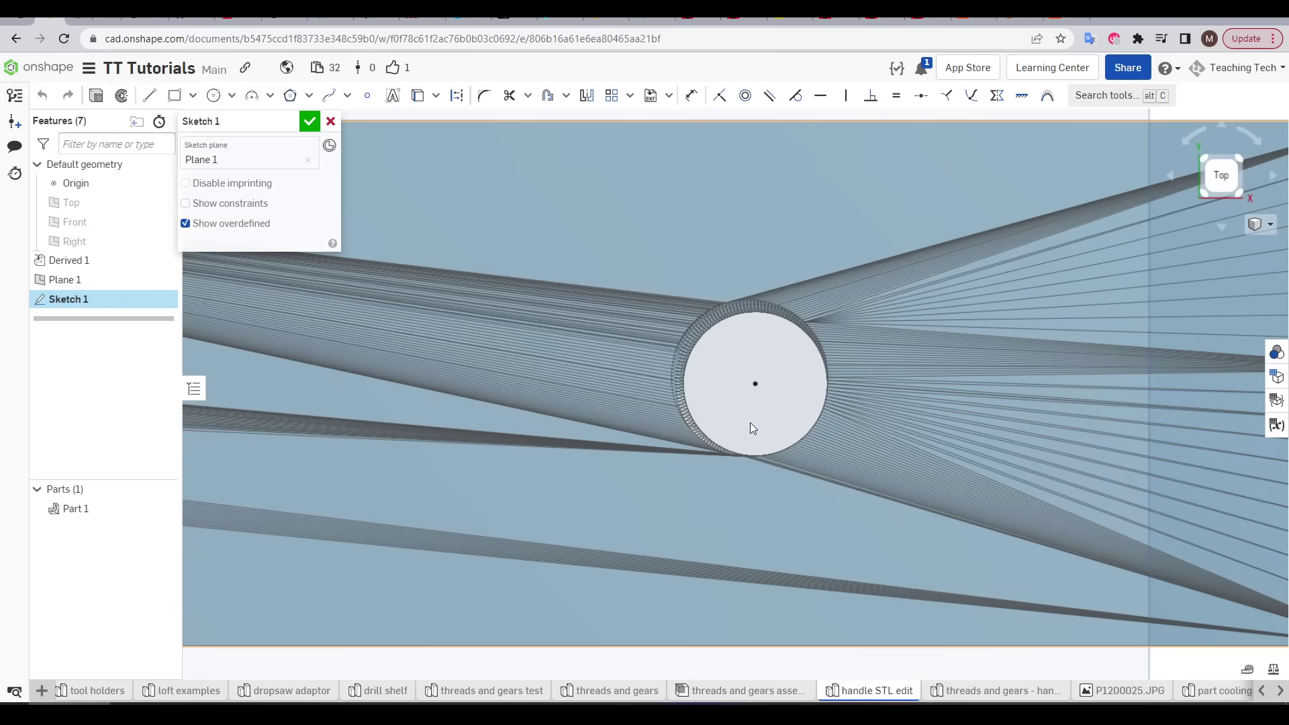
scroll(747, 421, "down", 5)
key("c")
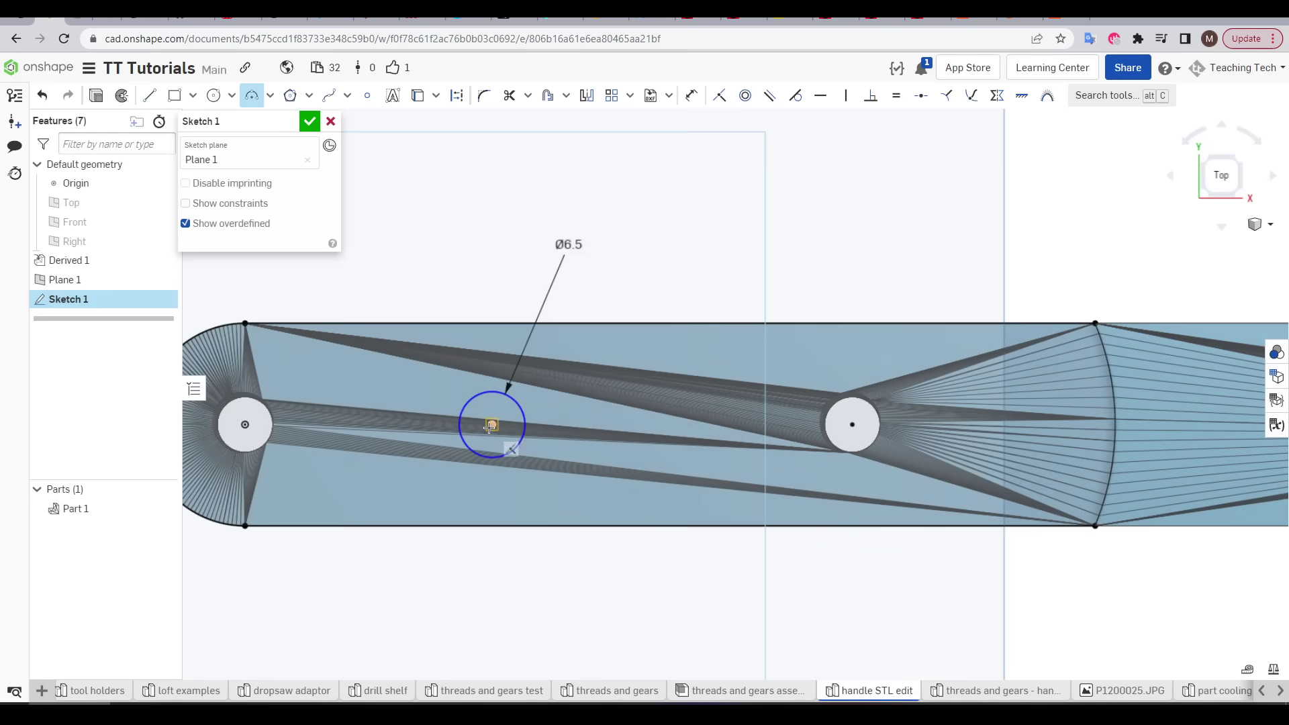
left_click(489, 427)
left_click(492, 323)
left_click(492, 526)
left_click(438, 345)
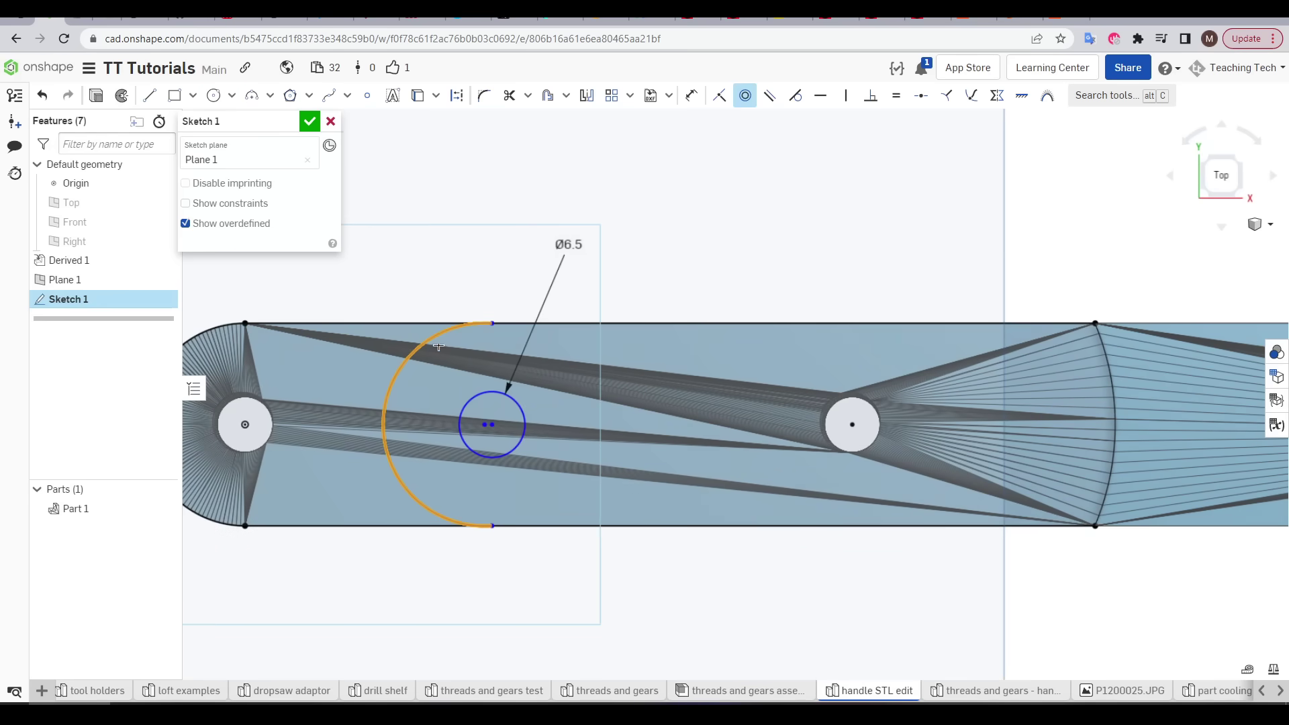
left_click(464, 402)
Dimension the arc's centre 40 mm from the middle hole's centre
key("u")
scroll(681, 363, "down", 2)
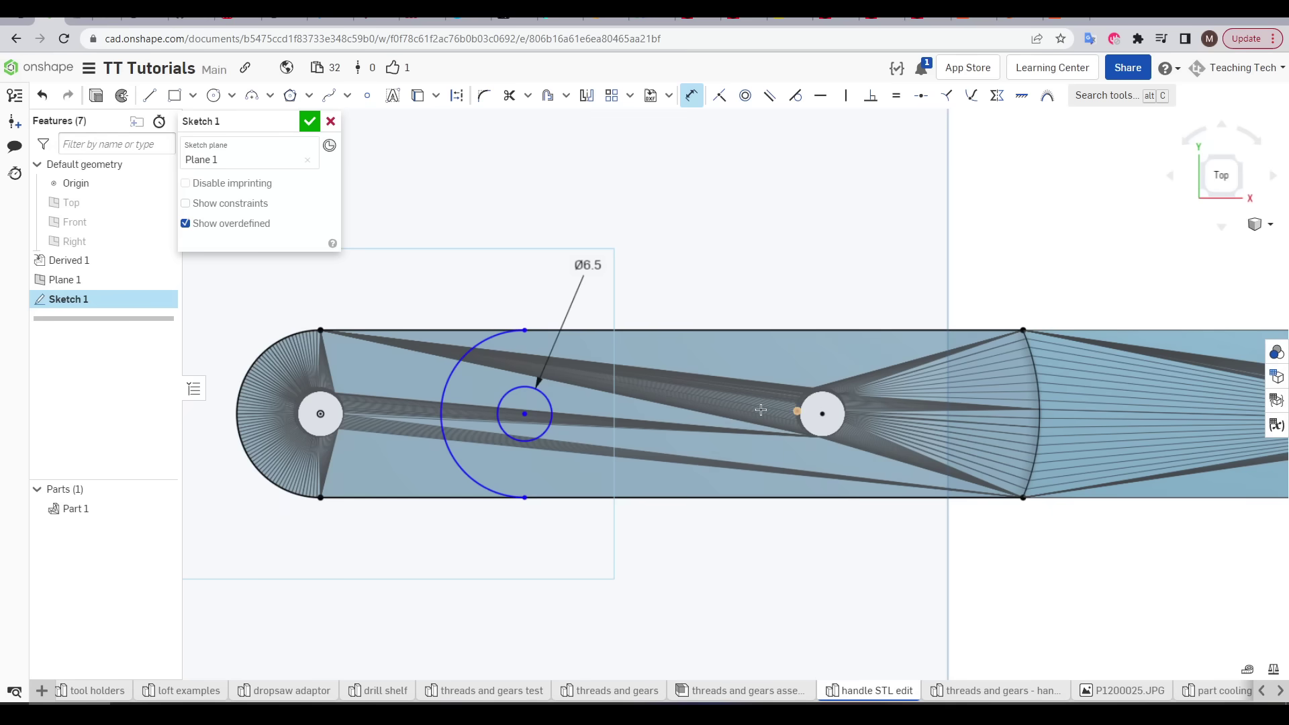
left_click(527, 415)
left_click(822, 413)
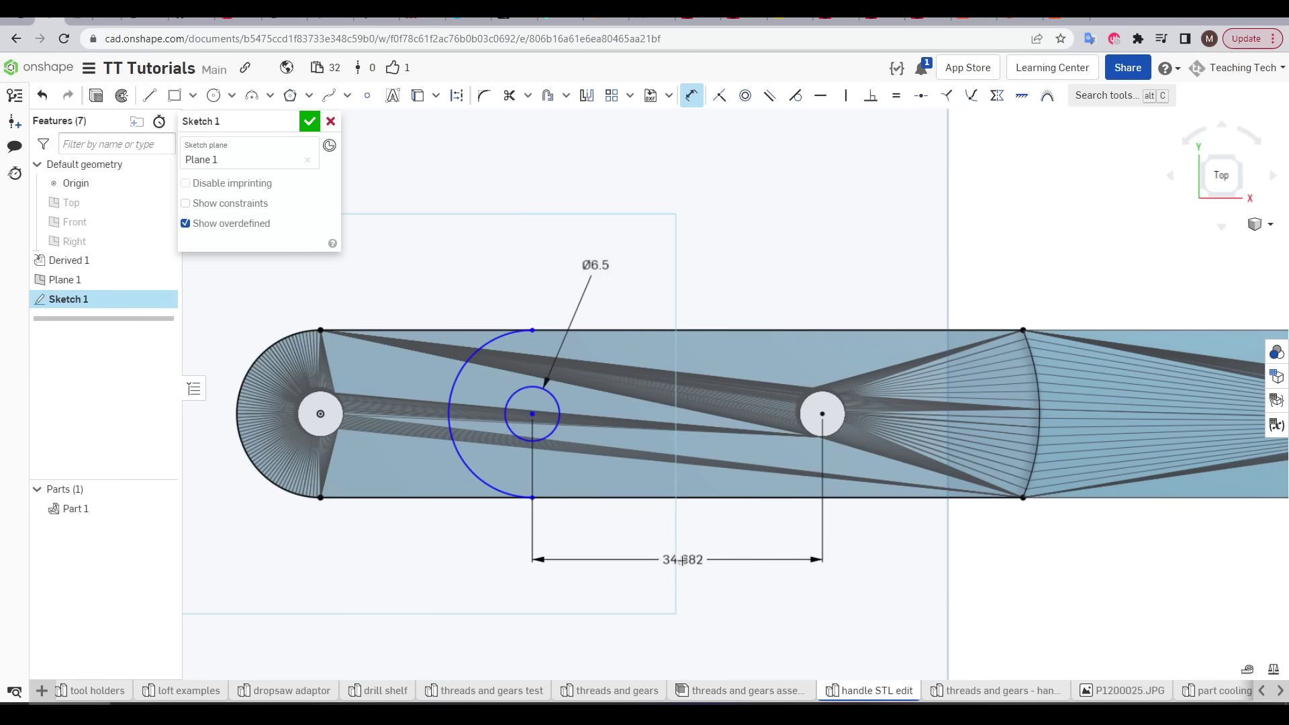
left_click(682, 560)
type("40")
key("Return")
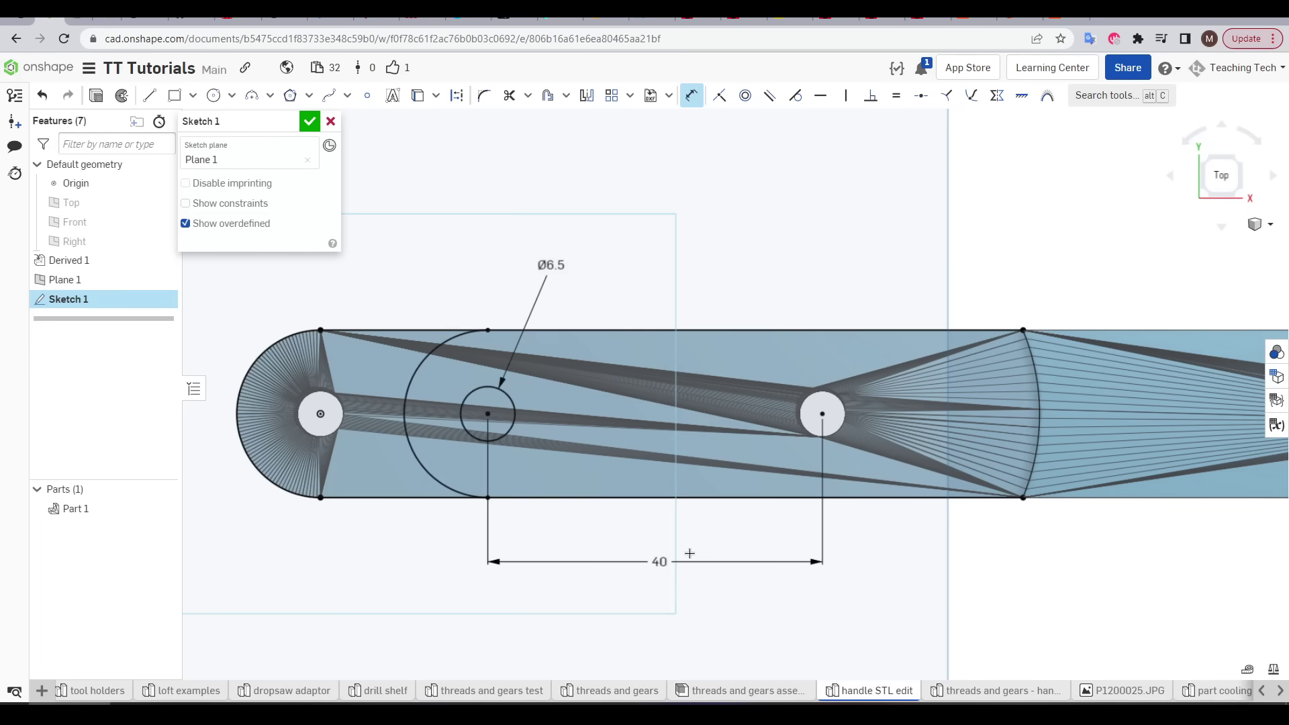
key("Escape")
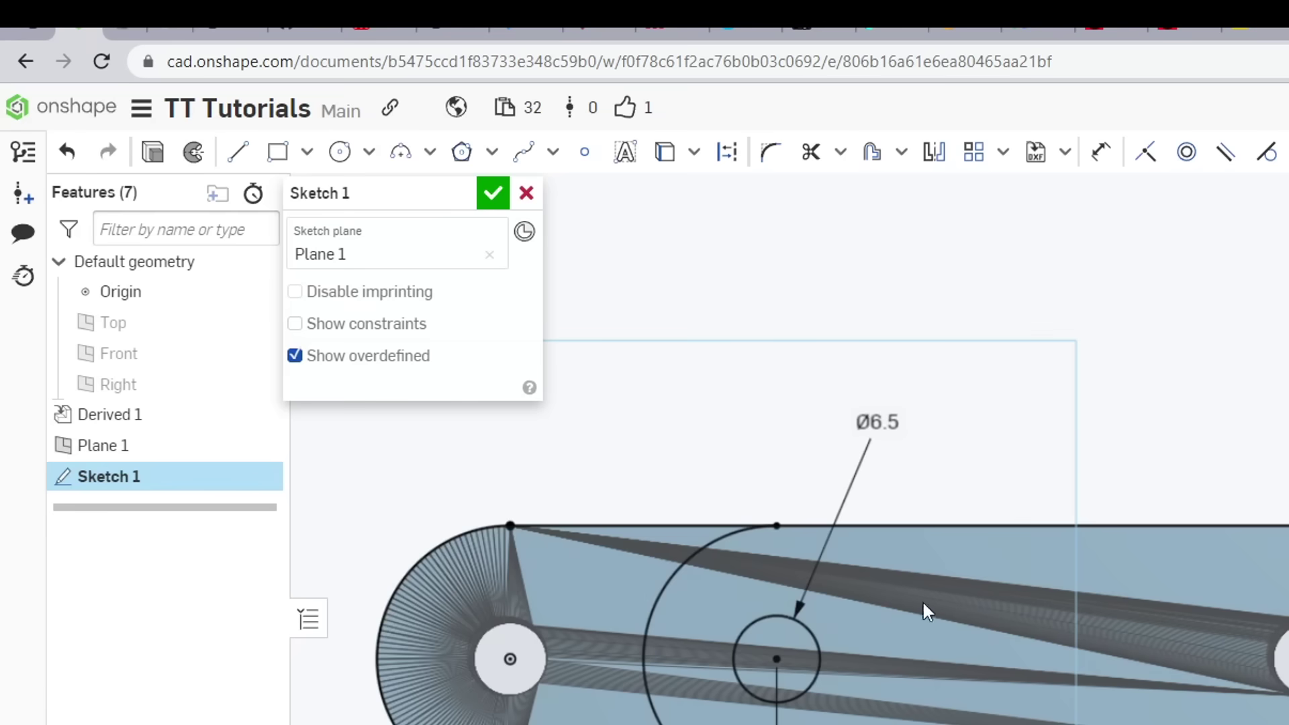
Close Sketch 1 and extrude-remove the old rounded end region through all
left_click(494, 197)
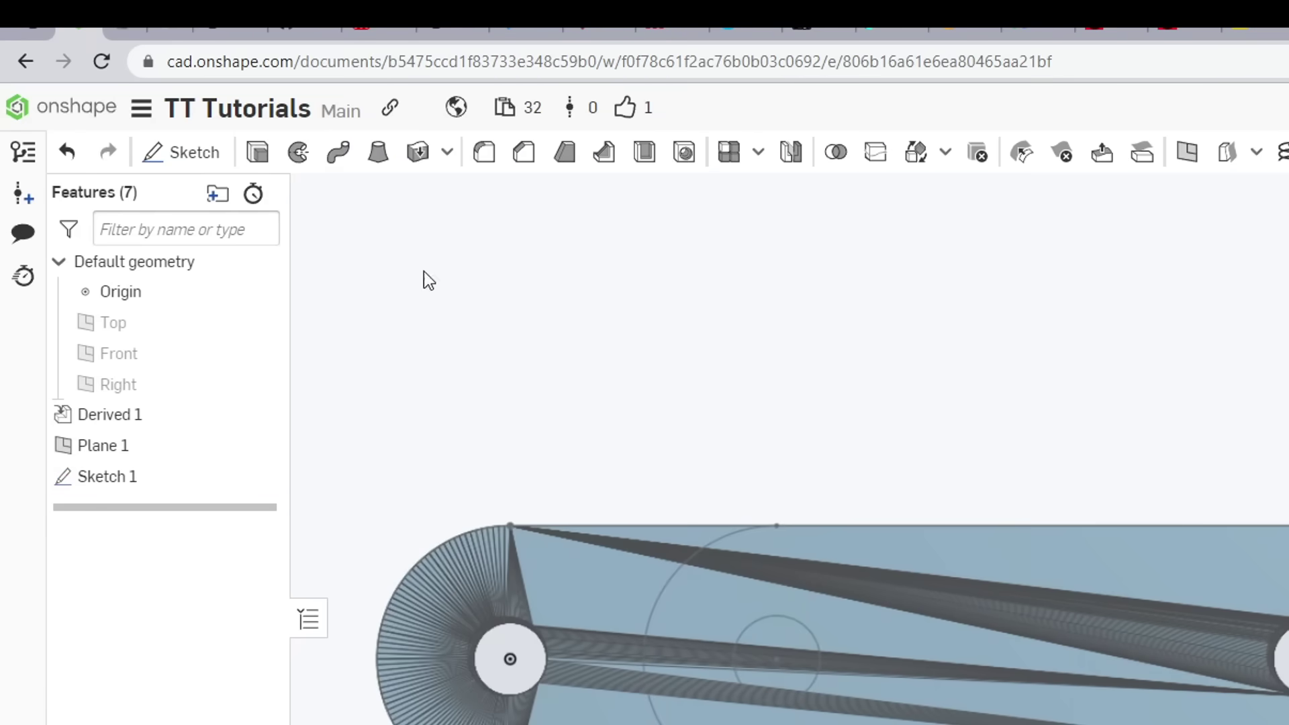
left_click(257, 153)
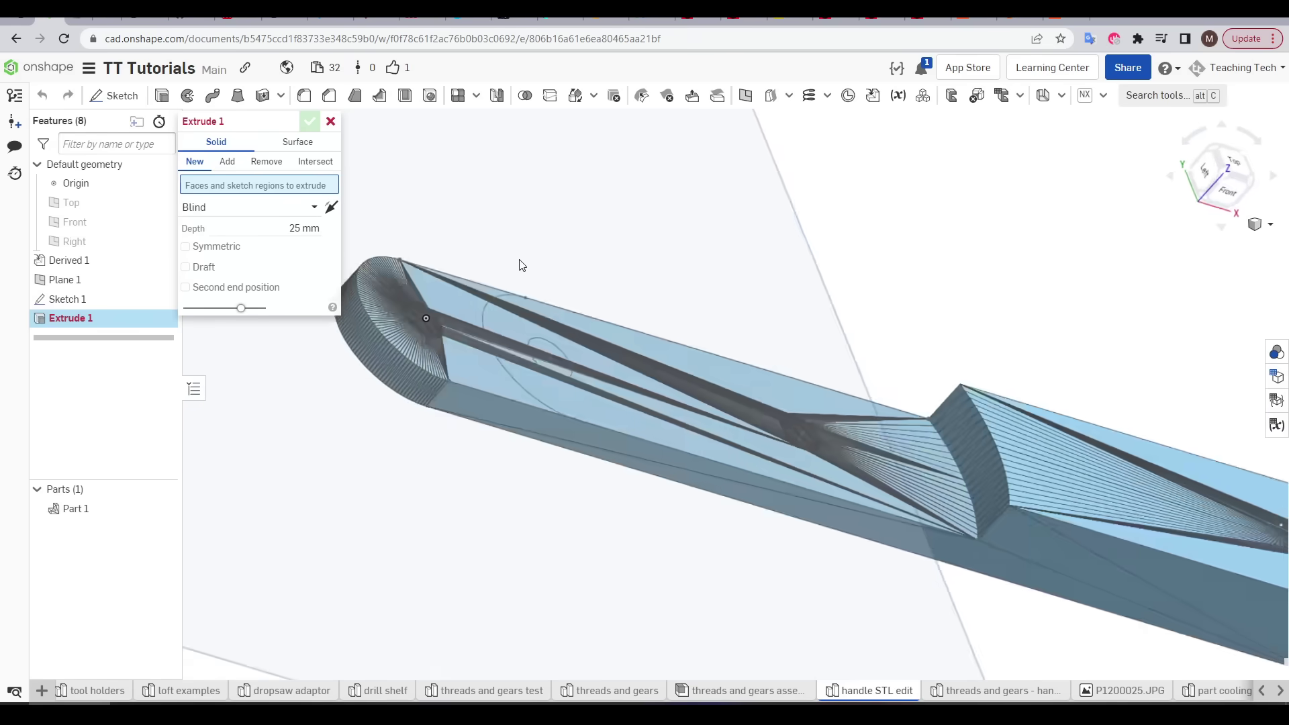
right_click_drag(520, 263, 644, 260)
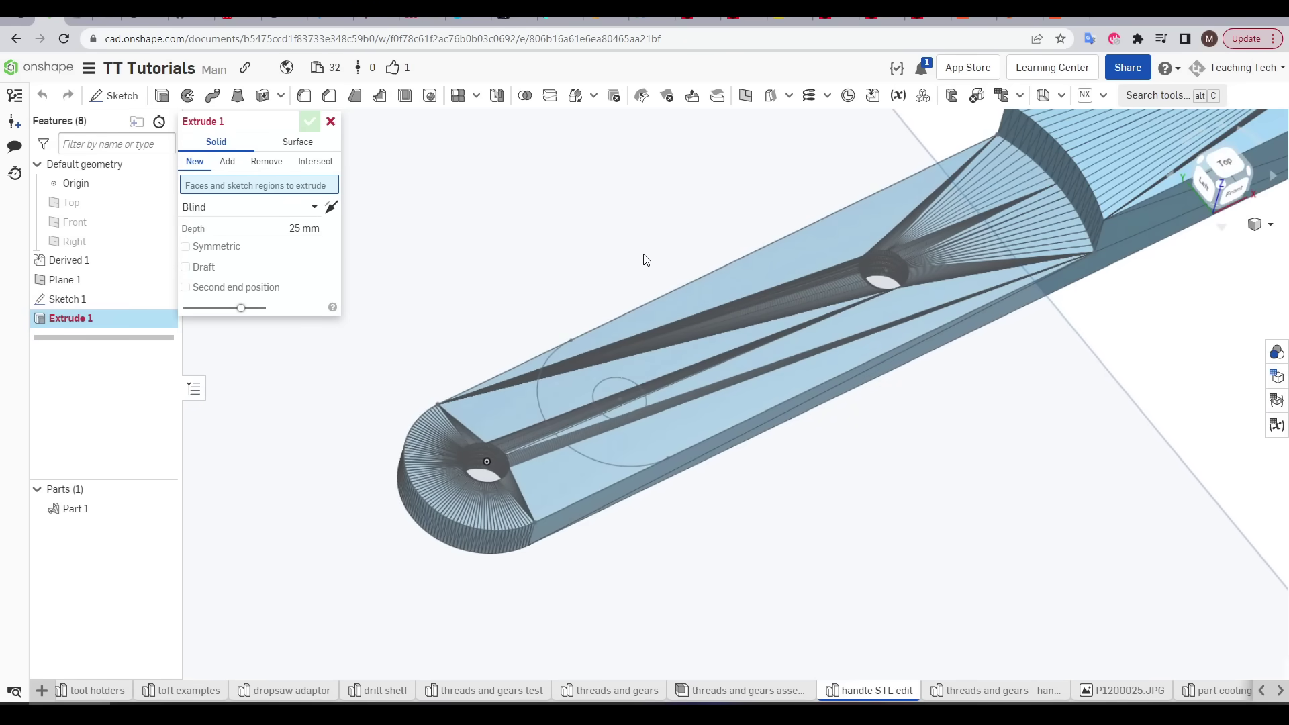
left_click(514, 396)
left_click(282, 174)
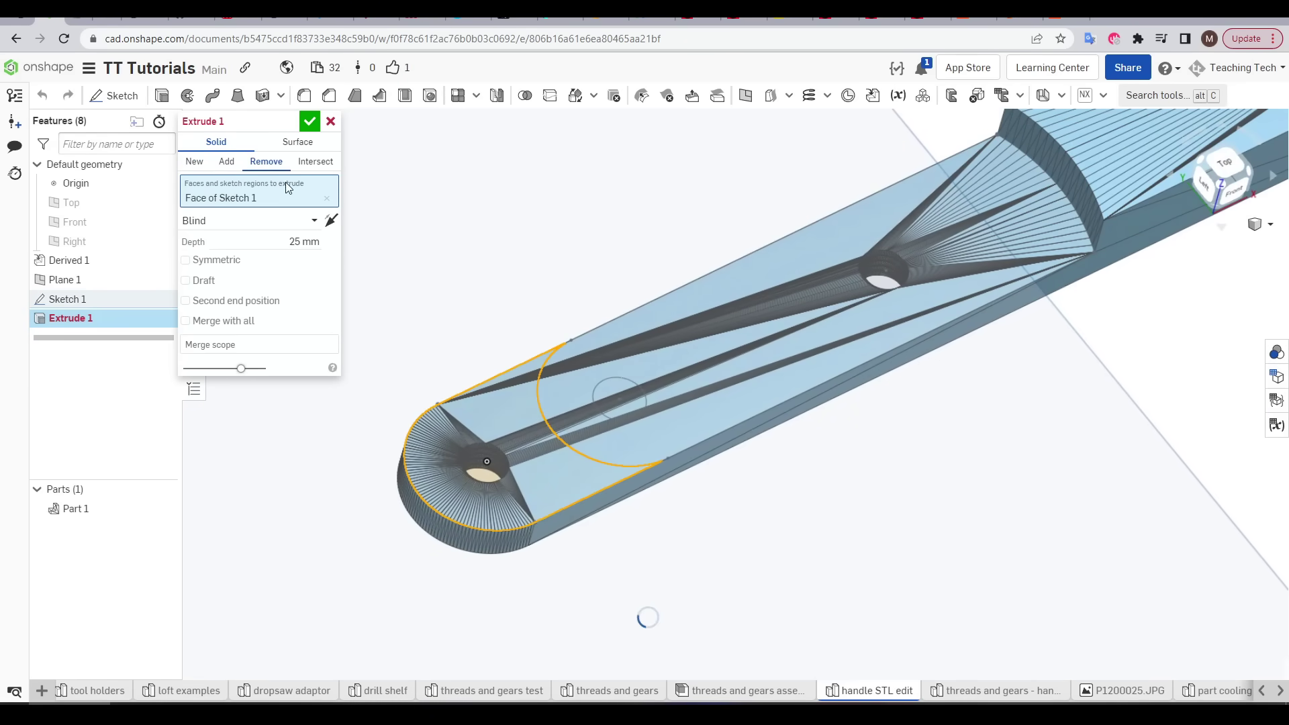
left_click(282, 220)
left_click(280, 342)
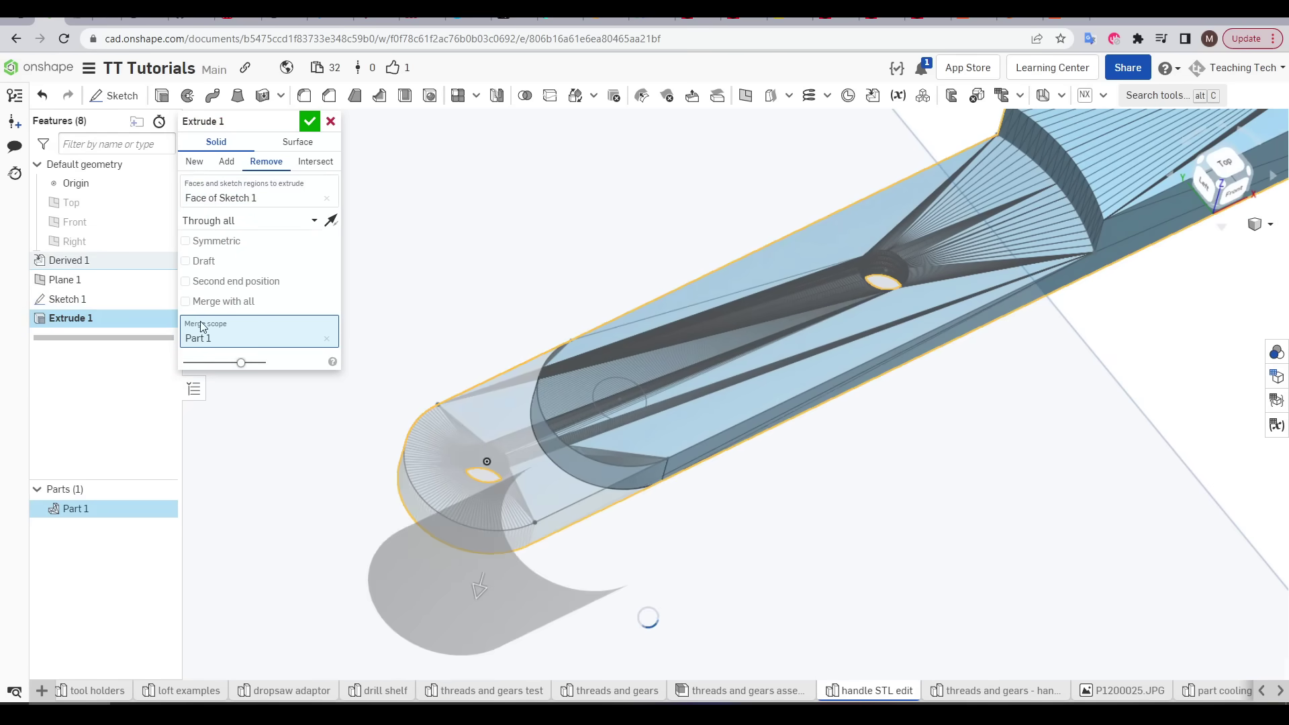
left_click(309, 122)
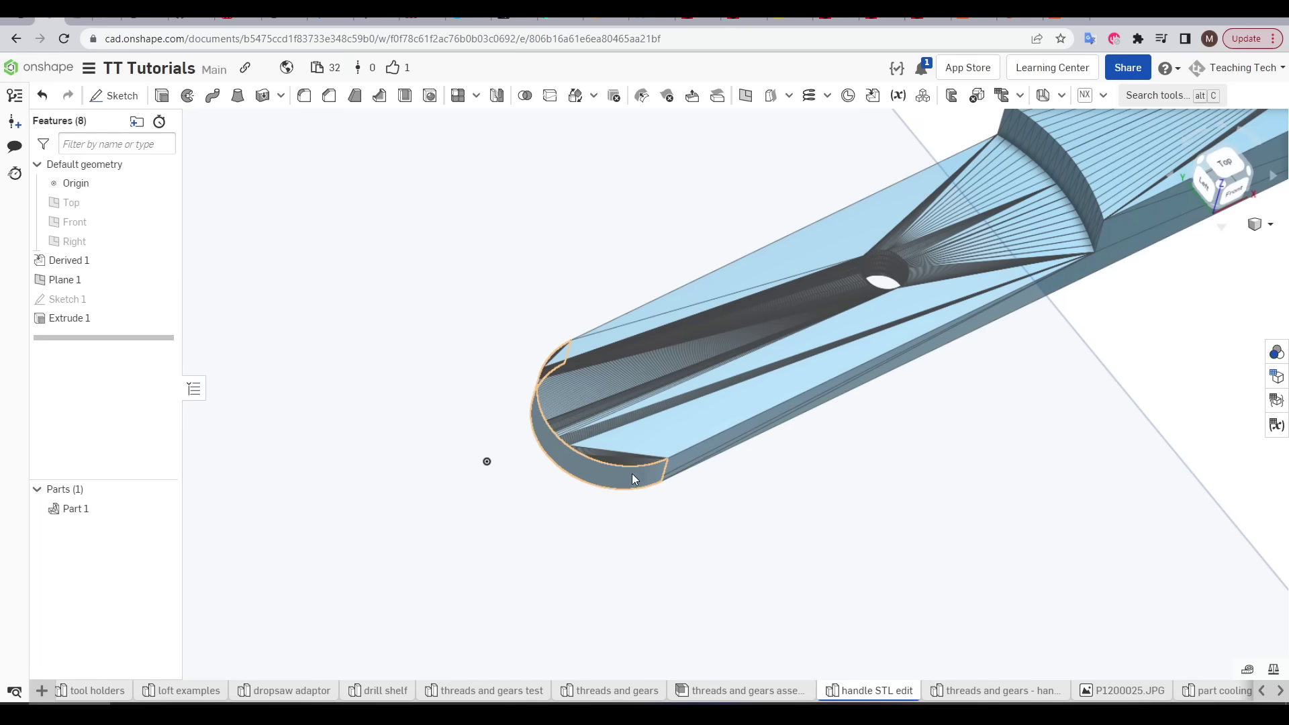
Edit Extrude 1 to also cut the small circle hole, then orbit to inspect the handle
scroll(651, 472, "up", 5)
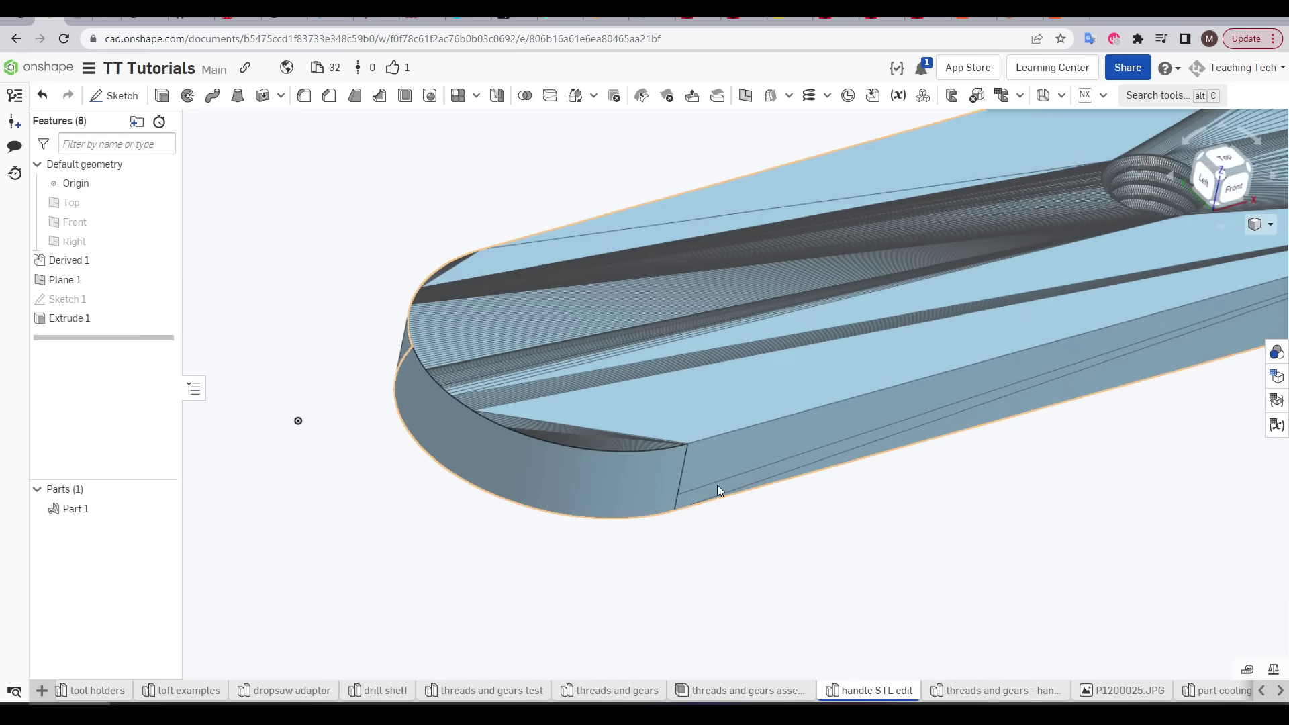
double_click(75, 316)
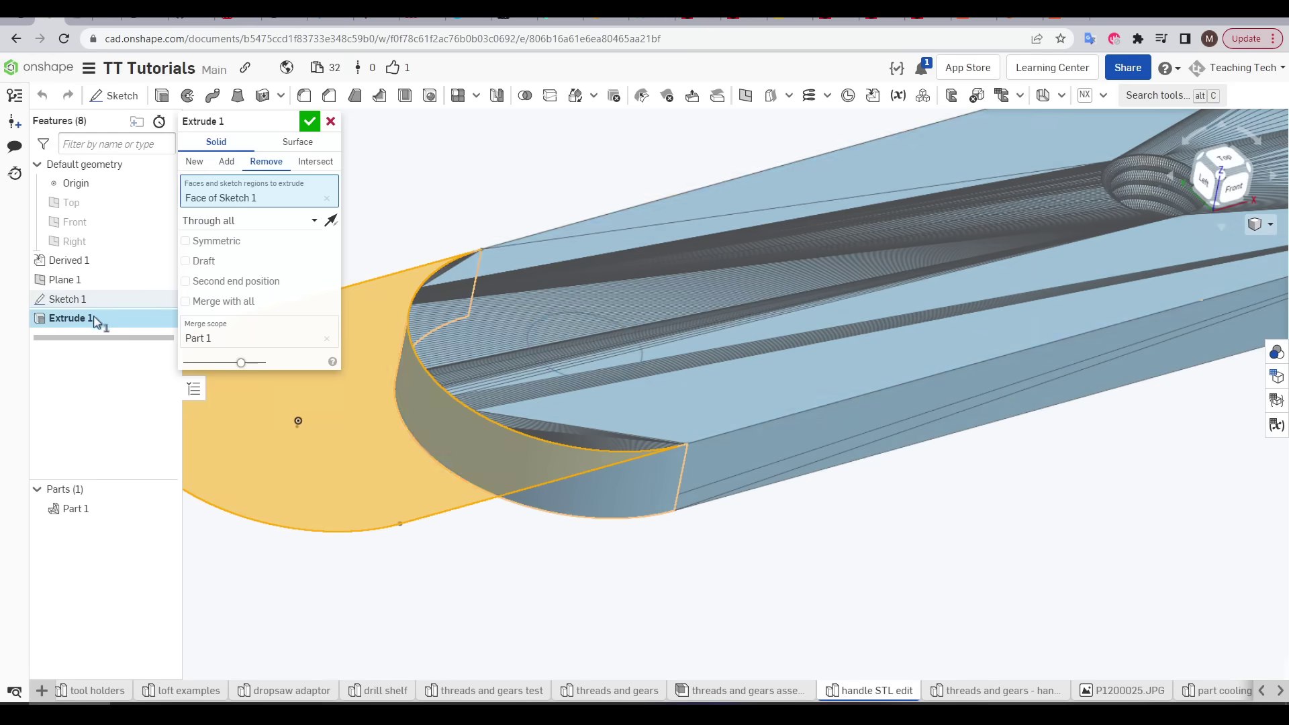
left_click(553, 324)
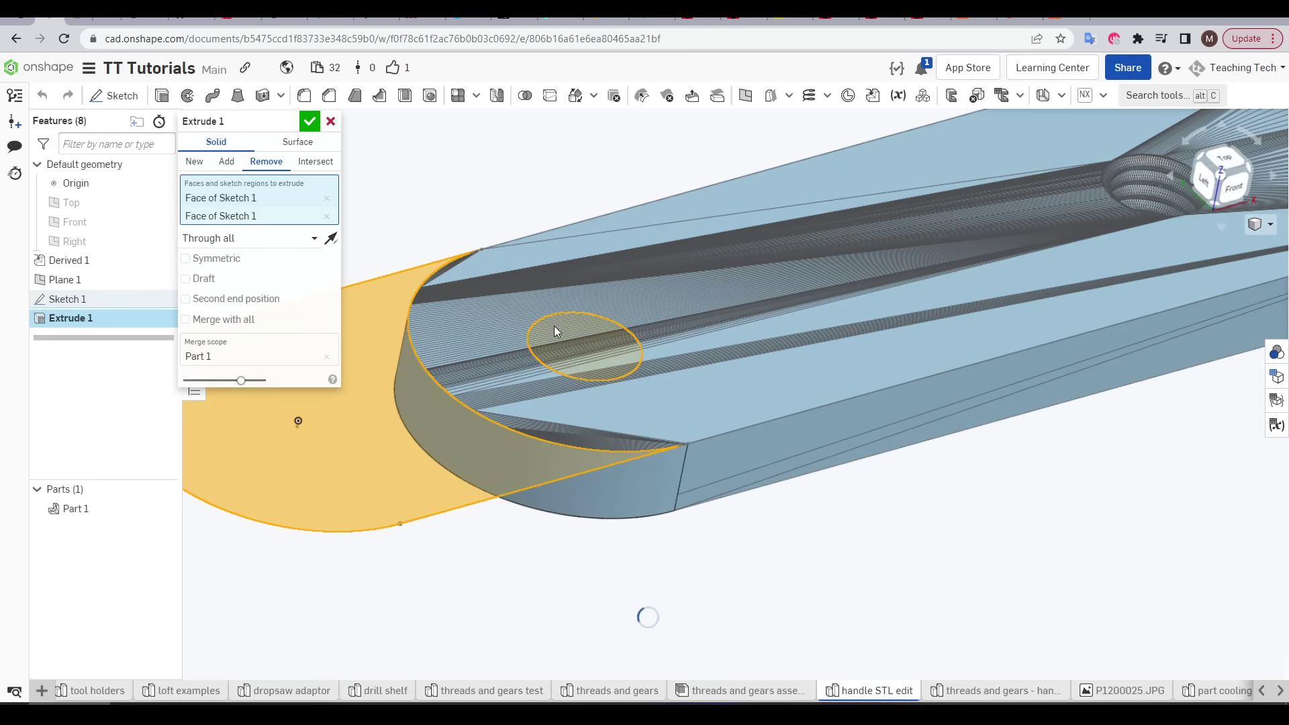
left_click(310, 122)
right_click_drag(831, 232, 795, 354)
scroll(825, 354, "up", 5)
middle_click_drag(855, 357, 667, 459)
right_click_drag(666, 458, 731, 395)
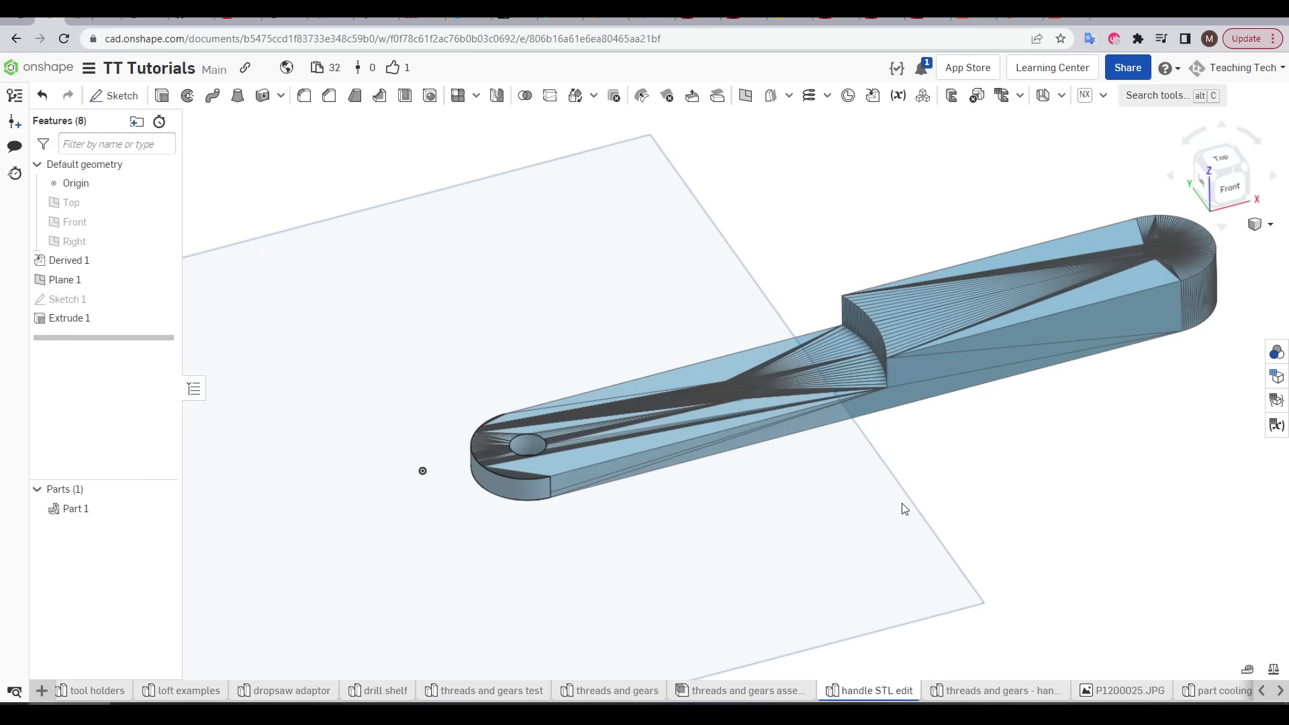
right_click_drag(905, 508, 749, 453)
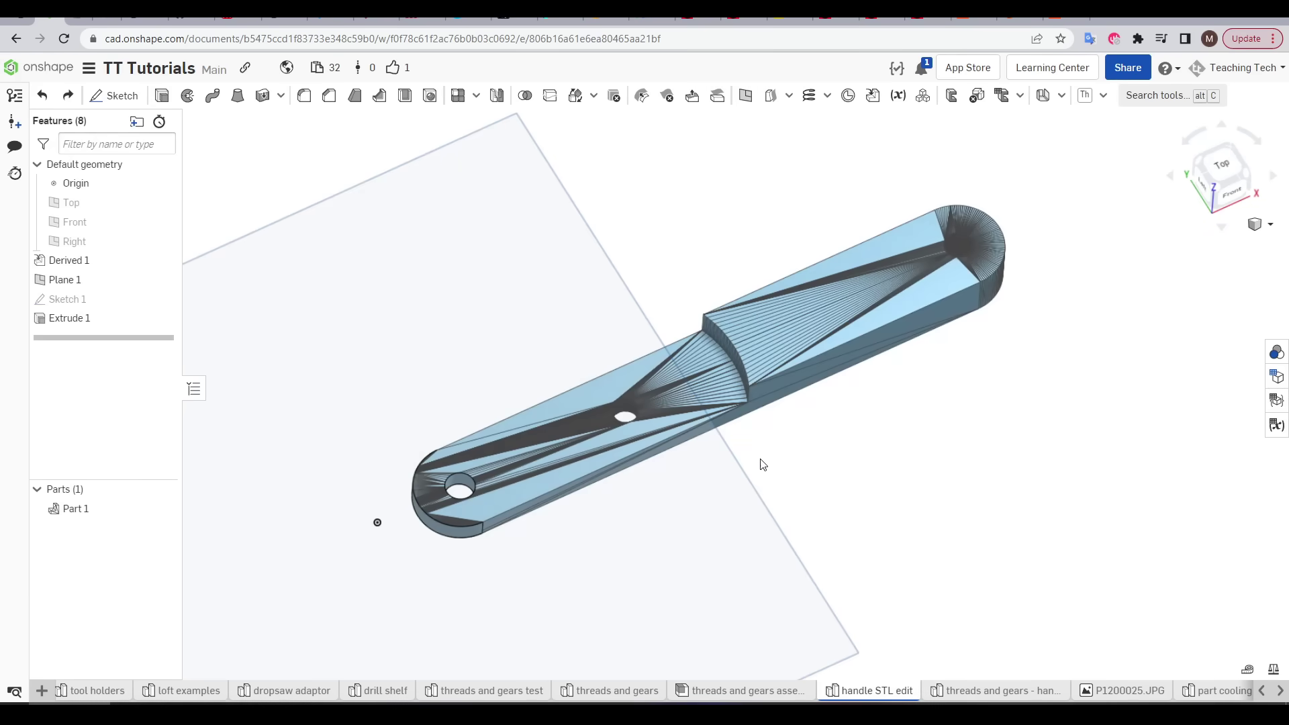
Hide Plane 1 and create Plane 2 parallel to Top through the step's top corner vertex
key("p")
scroll(664, 267, "up", 3)
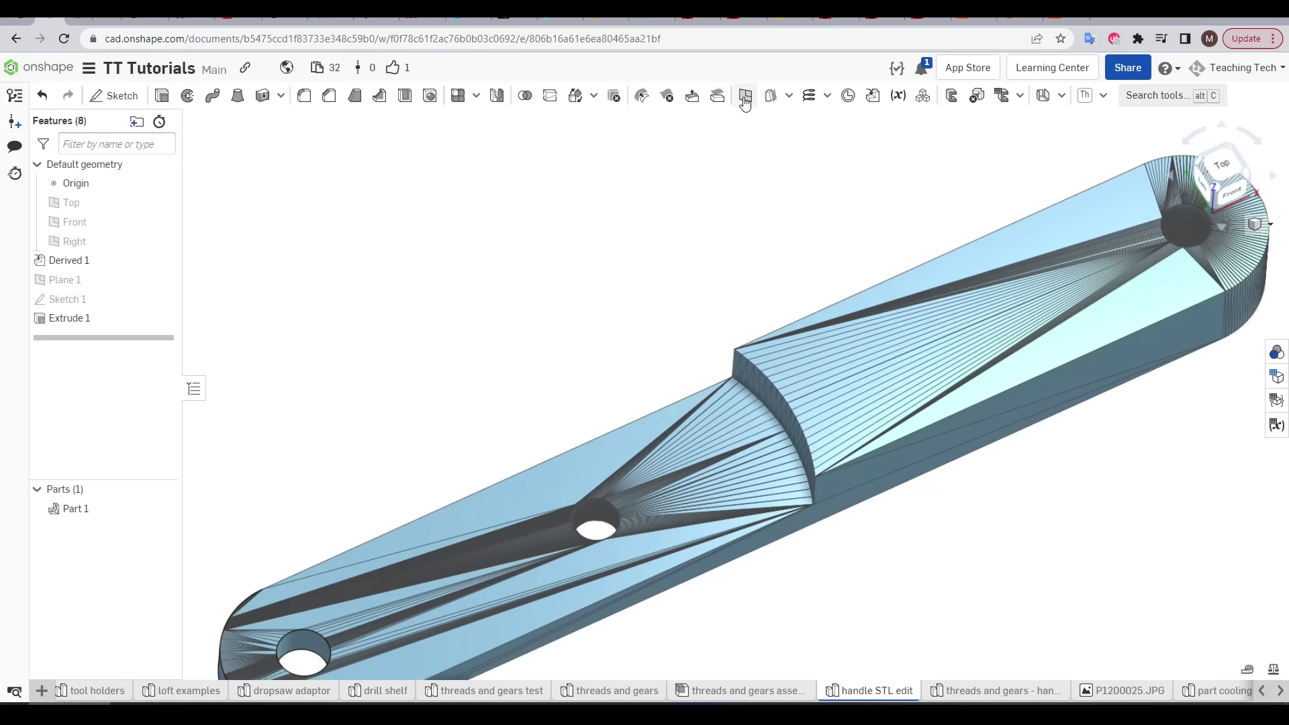
left_click(745, 96)
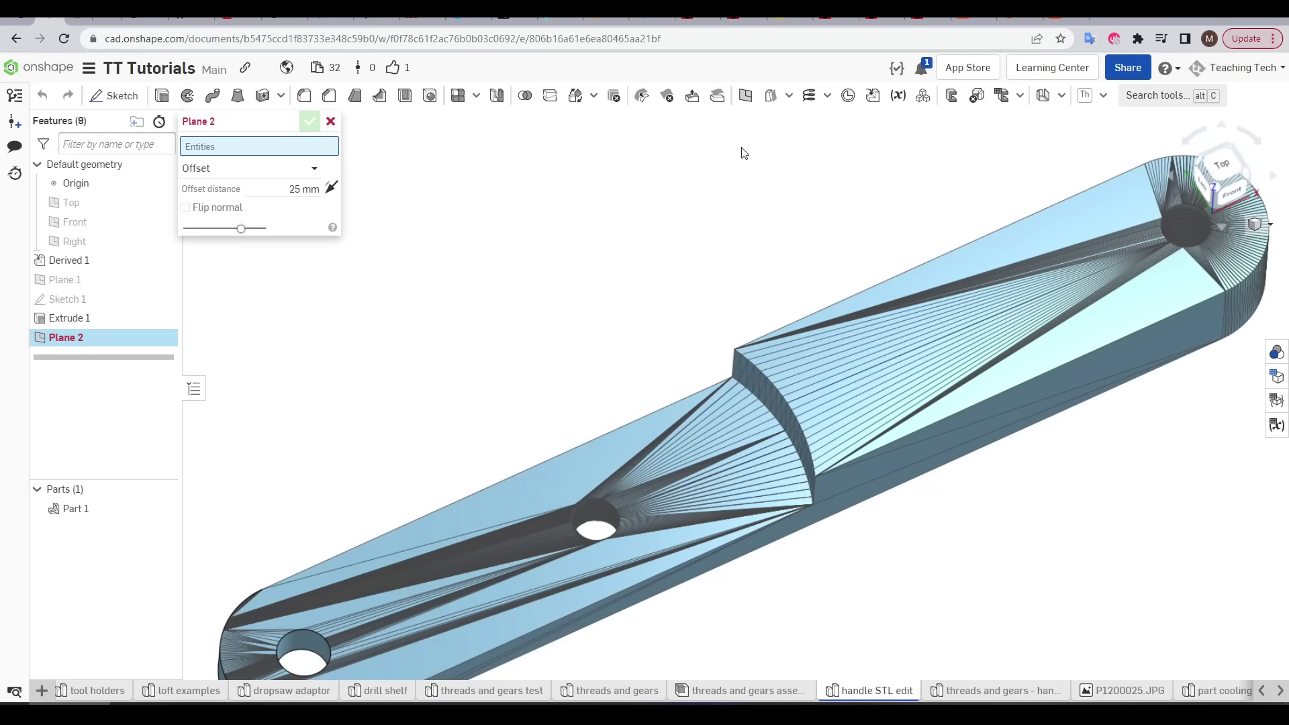
left_click(104, 211)
left_click(282, 182)
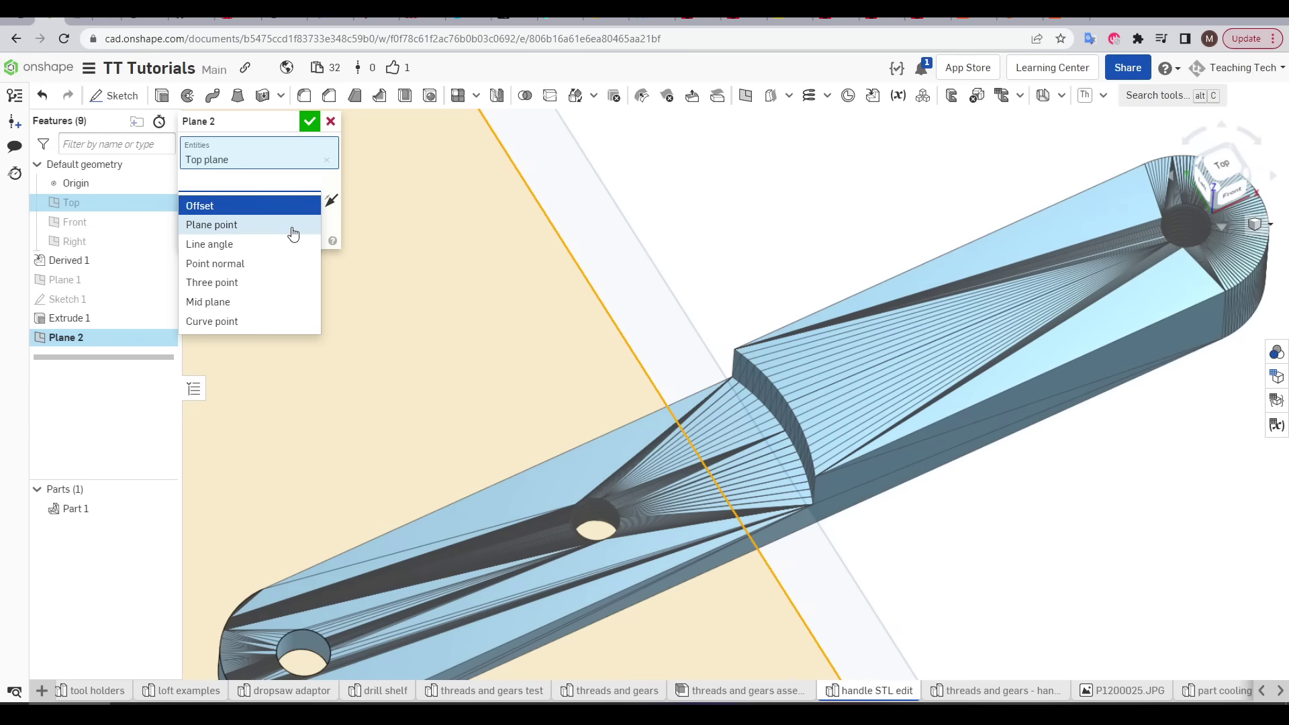
left_click(293, 233)
scroll(739, 356, "up", 5)
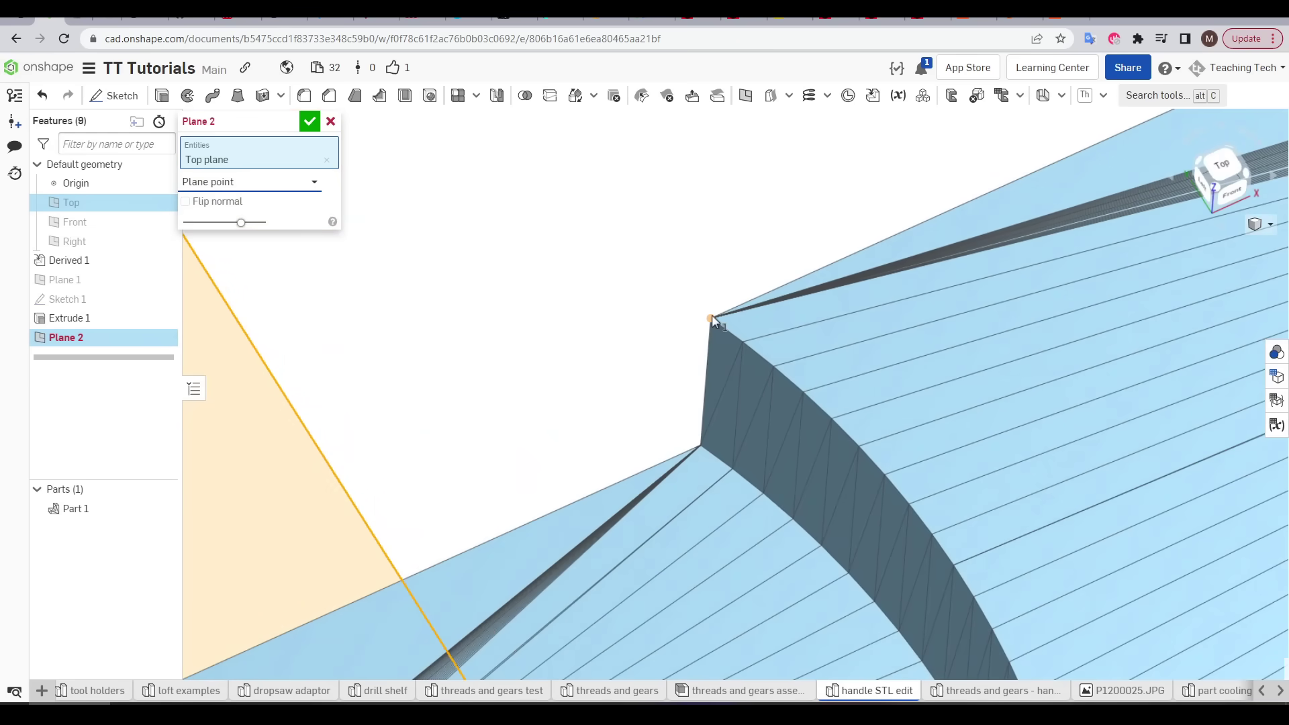
left_click(711, 317)
scroll(742, 341, "down", 5)
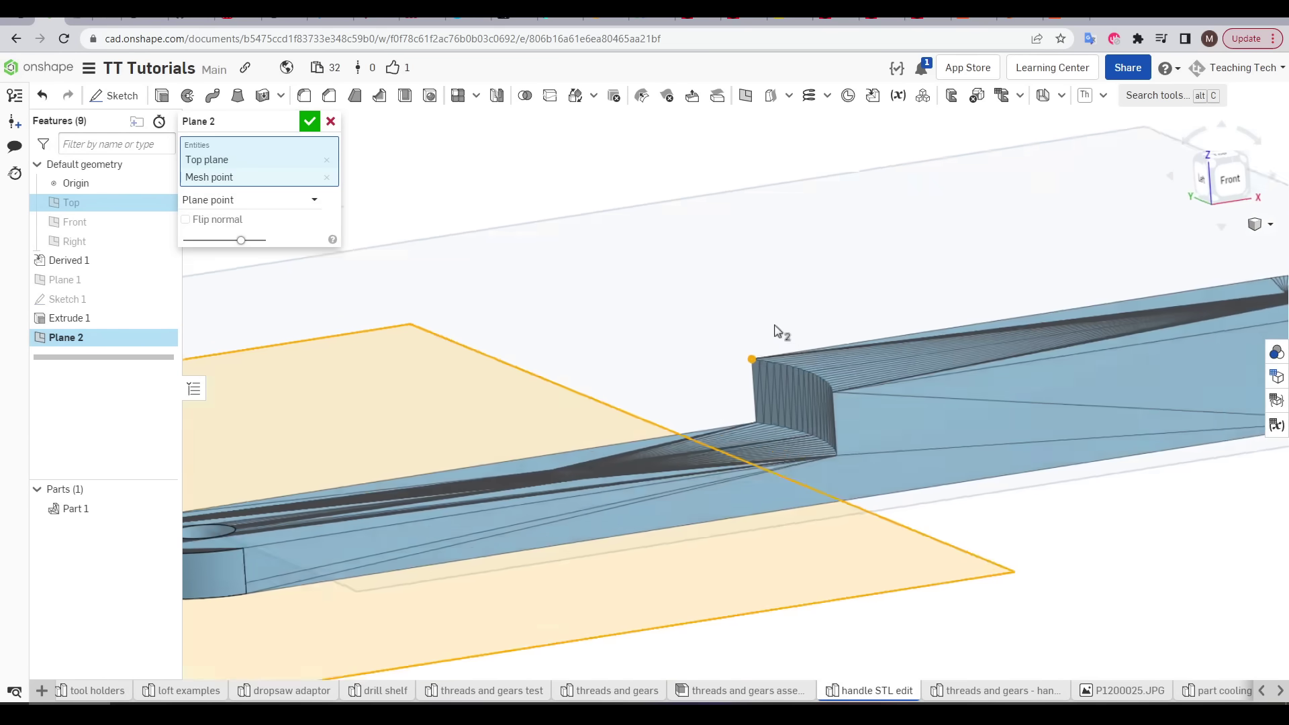
left_click(309, 121)
Start Sketch 2 on Plane 2 and look normal to it
left_click(114, 95)
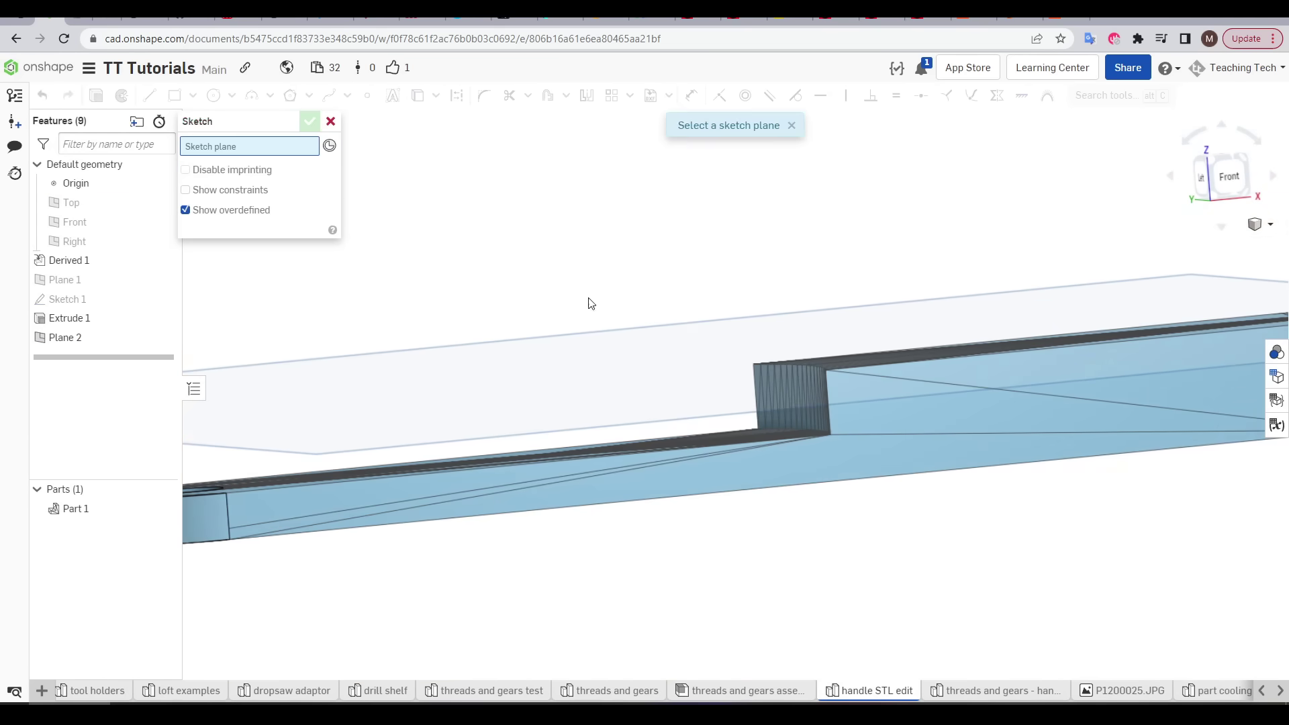
left_click(761, 338)
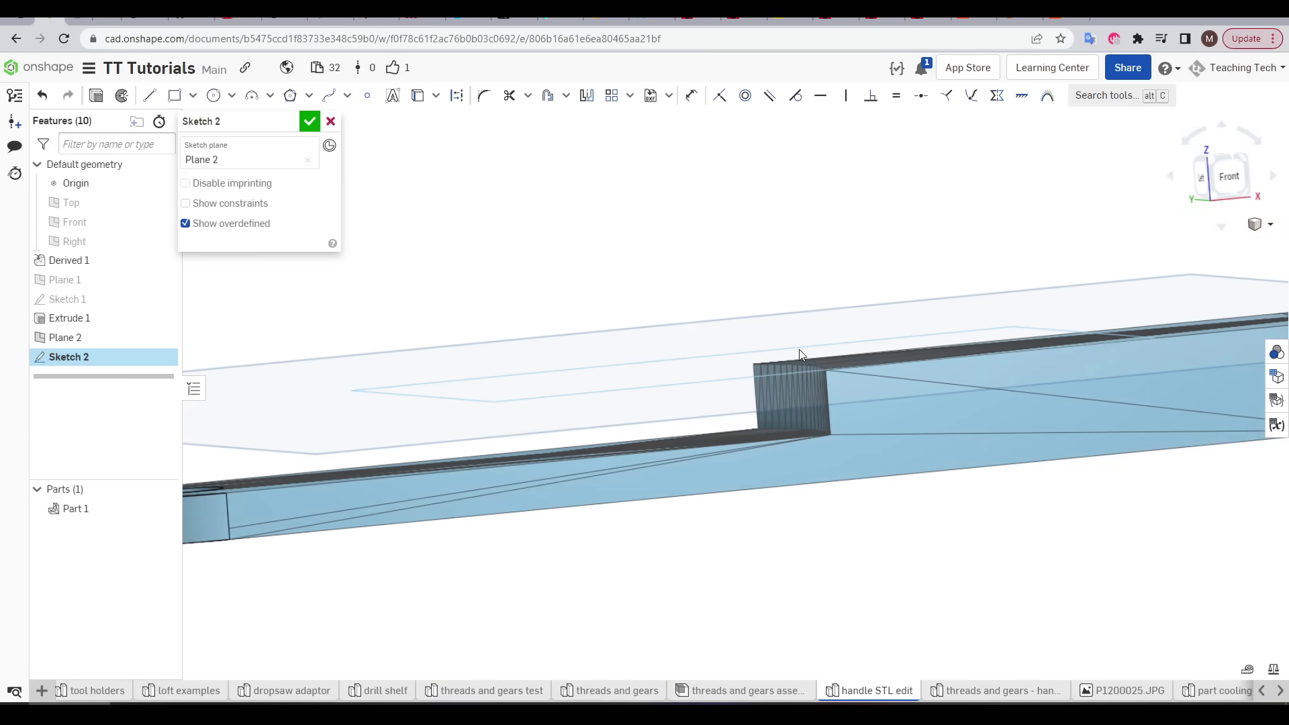
key("n")
mouse_move(764, 333)
right_mouse_down()
mouse_move(791, 340)
mouse_move(796, 396)
right_mouse_up()
key("n")
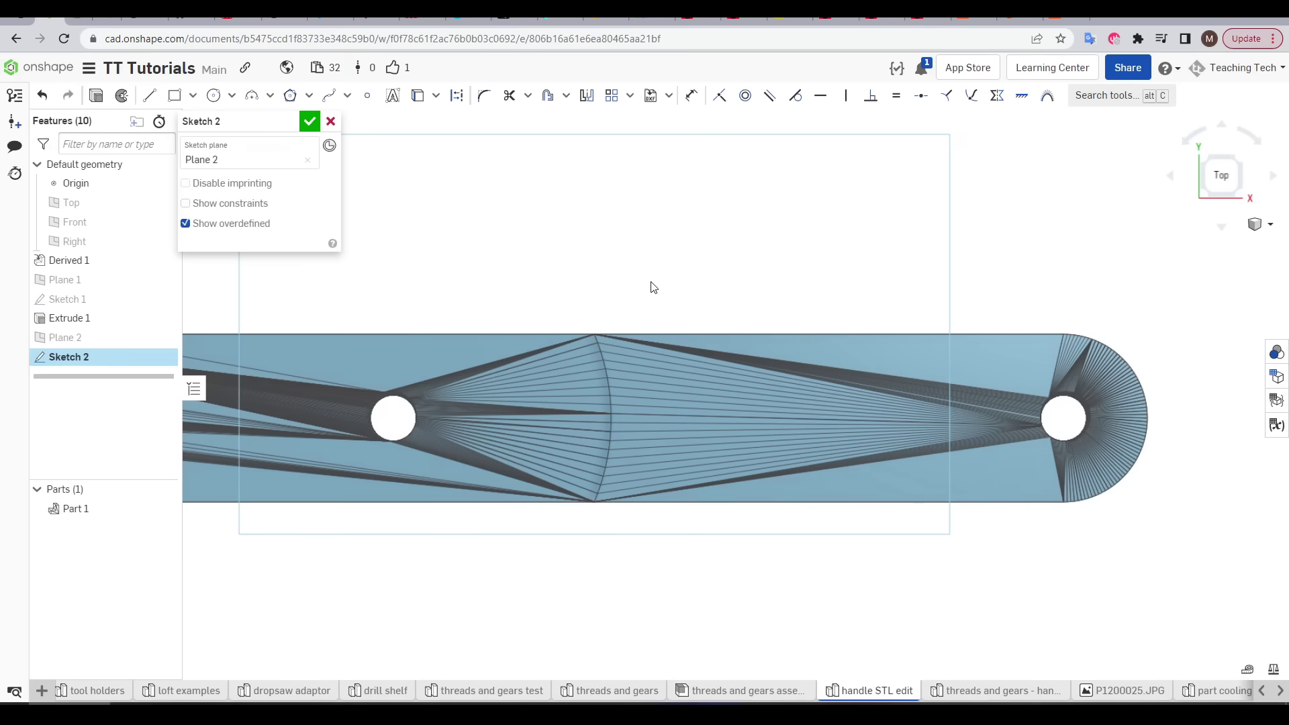
key("u")
scroll(617, 308, "up", 8)
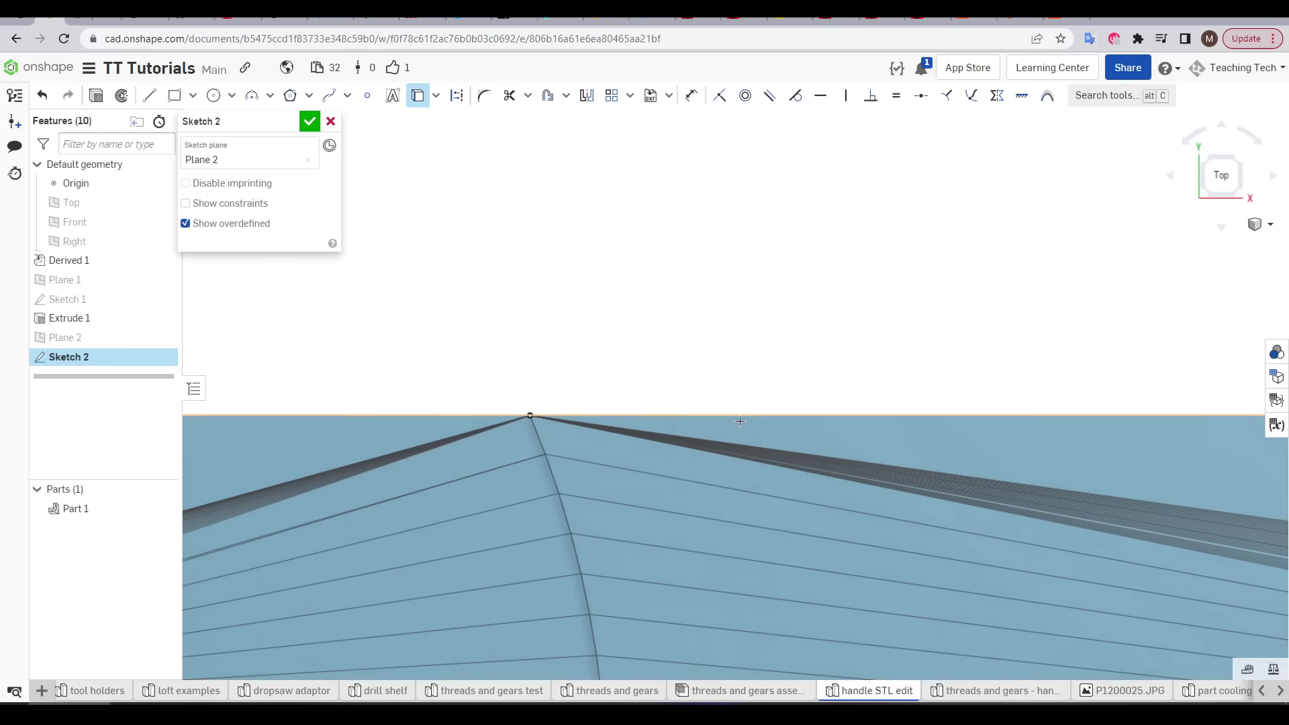
scroll(532, 416, "down", 5)
scroll(854, 393, "up", 4)
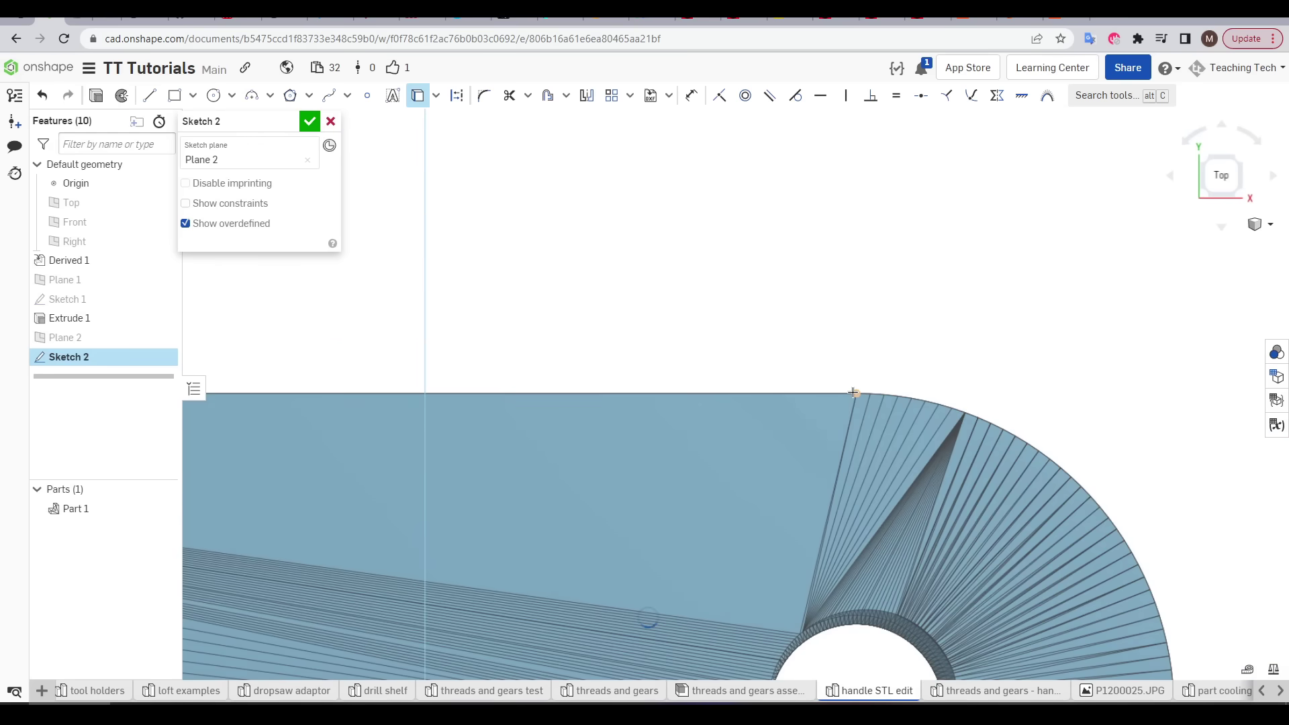
scroll(817, 382, "down", 5)
key("Escape")
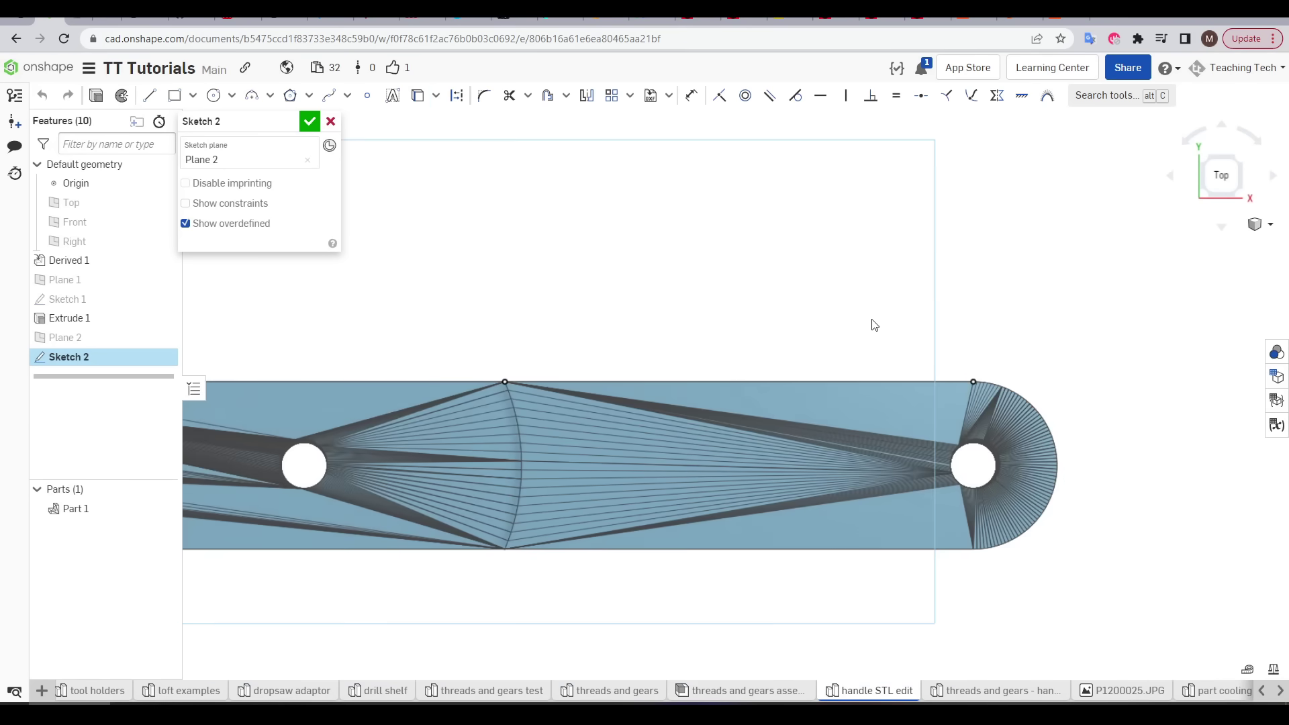
Draw a line along the handle's top edge and make the two end arcs equal
key("l")
left_click(974, 381)
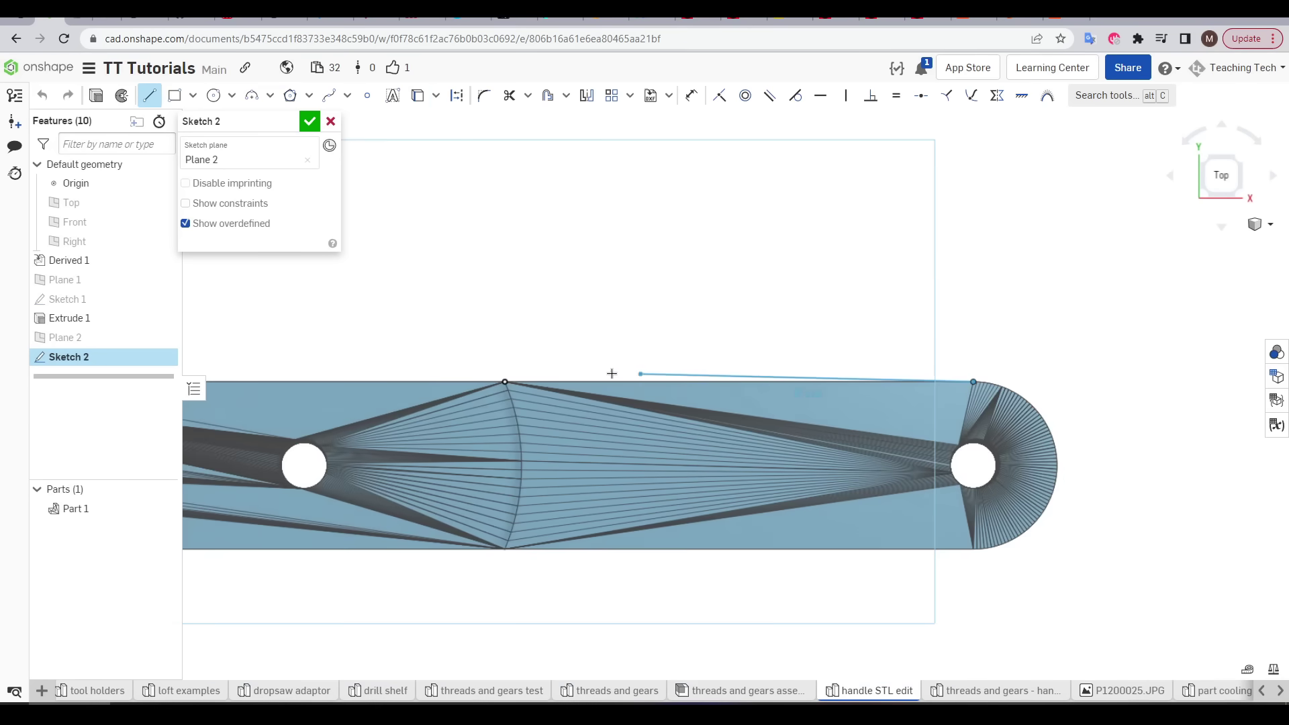
left_click(504, 381)
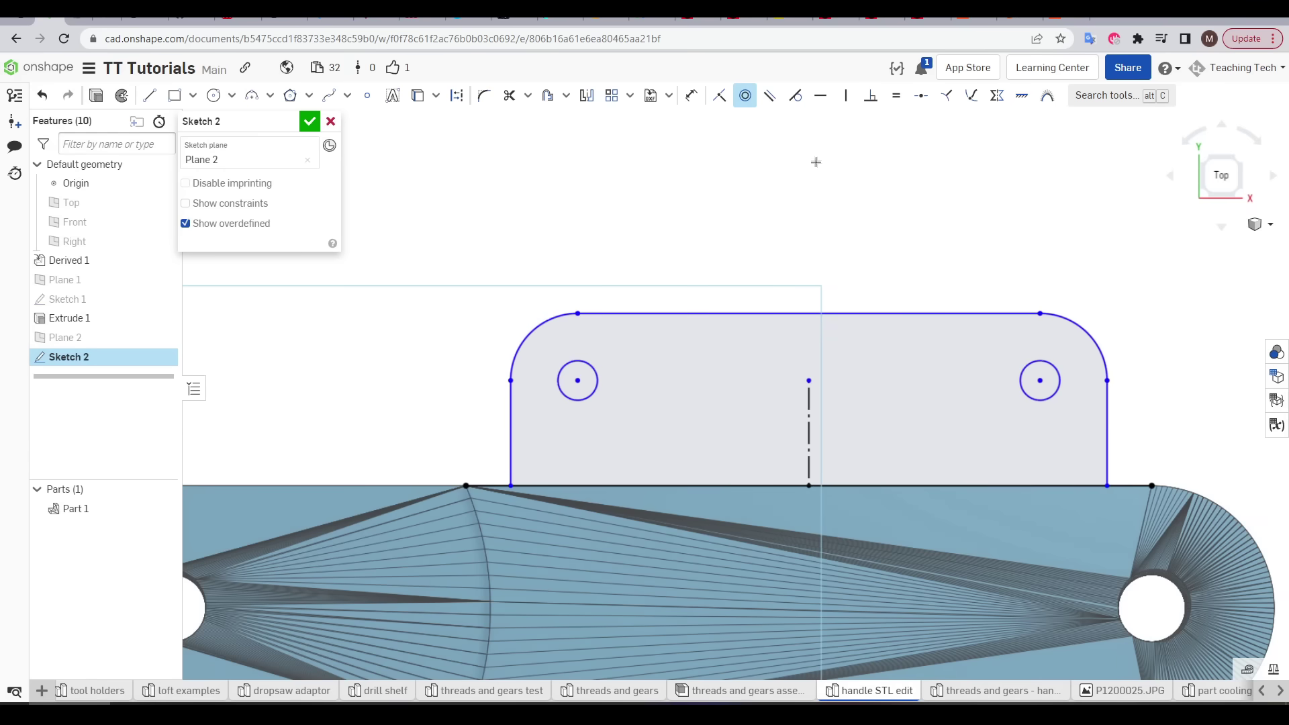
key("e")
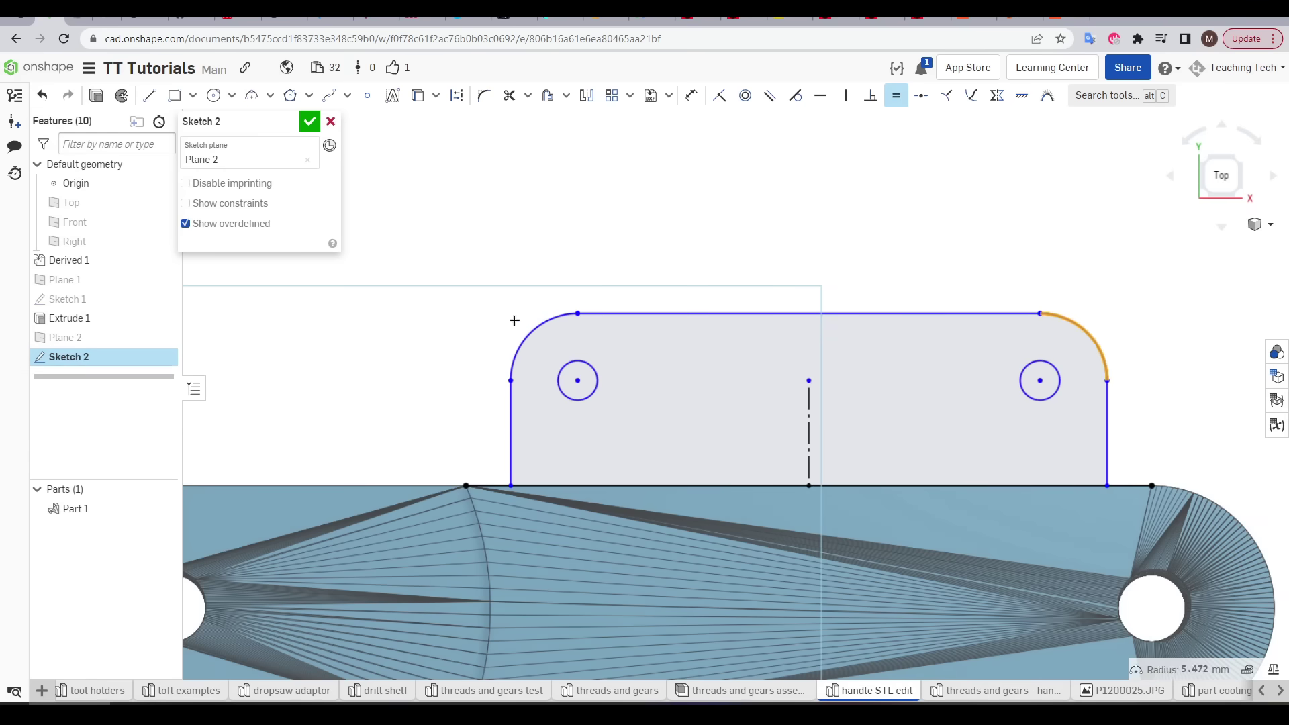
left_click(529, 334)
Dimension the tab's overall width to 45 mm and the hole spacing to 35 mm
key("d")
left_click(511, 380)
left_click(1107, 381)
left_click(807, 225)
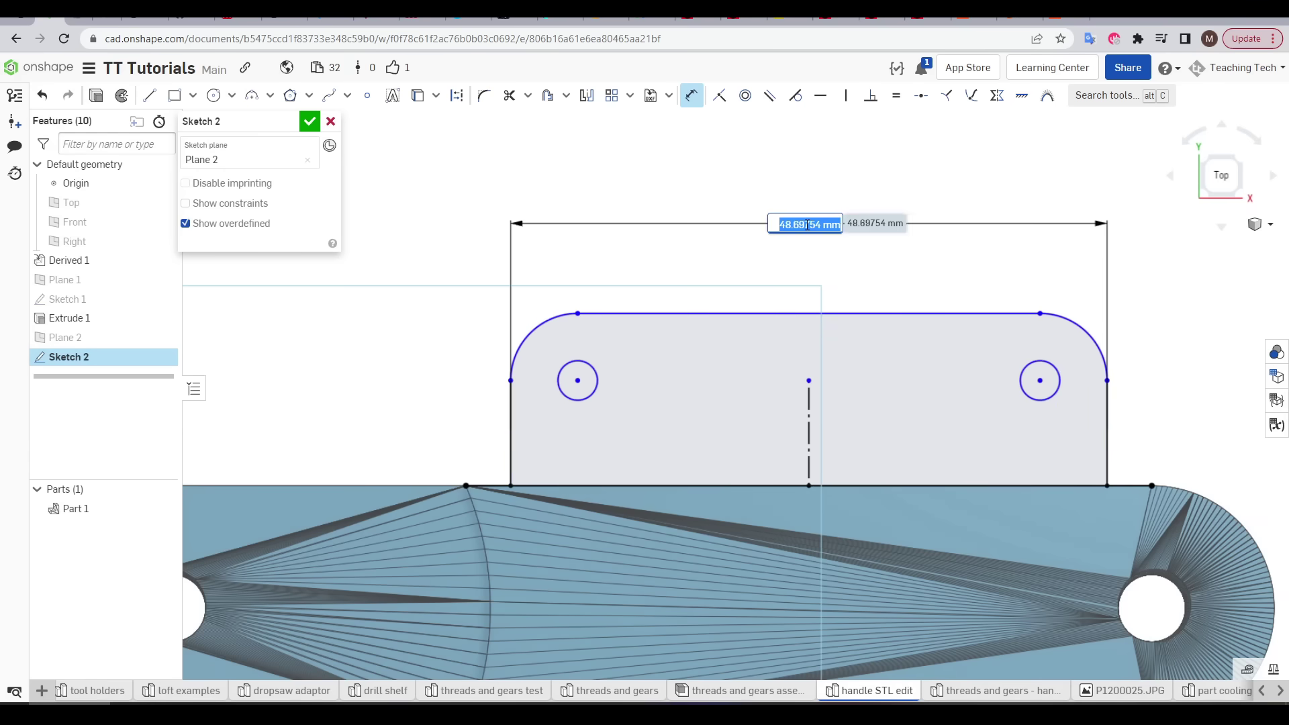
type("45")
key("Return")
left_click(577, 381)
left_click(1040, 381)
left_click(936, 285)
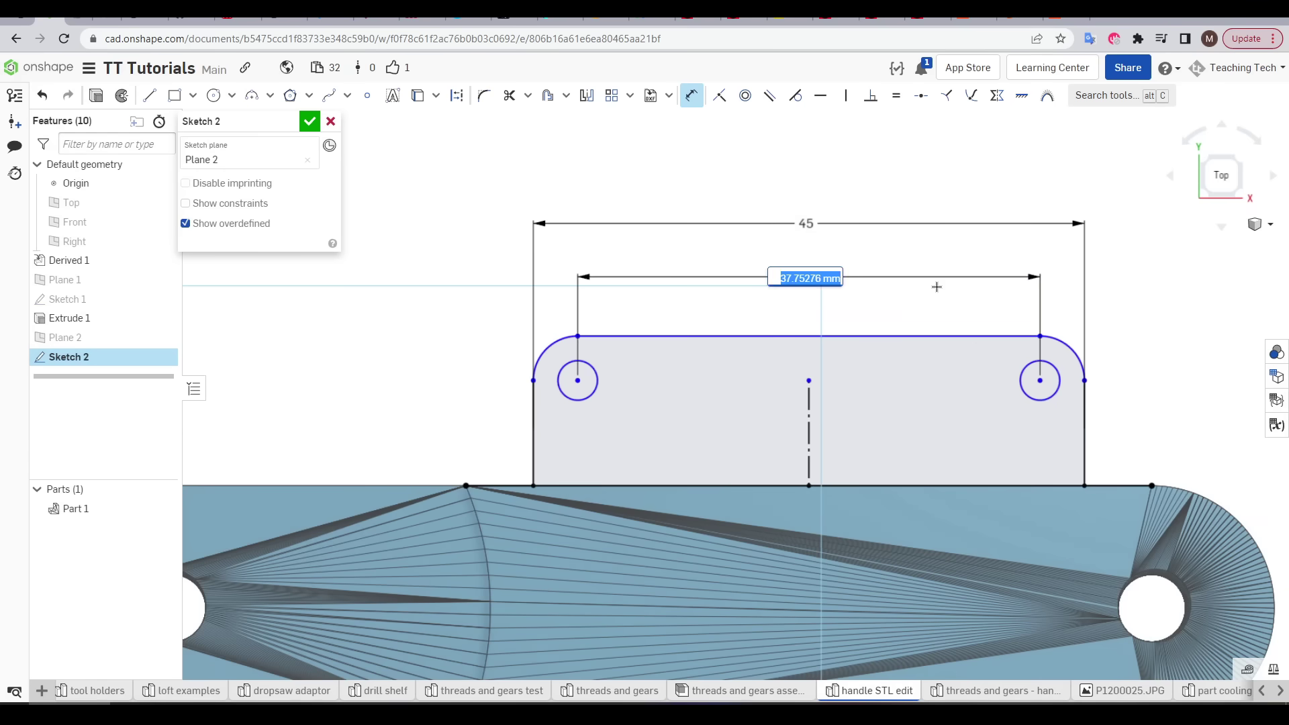
type("35")
key("Return")
Set the hole diameter to 4.4 mm and the tab height to 10 mm, then close the sketch
left_click(1043, 387)
left_click(1171, 420)
type("4.4")
key("Return")
left_click(1060, 485)
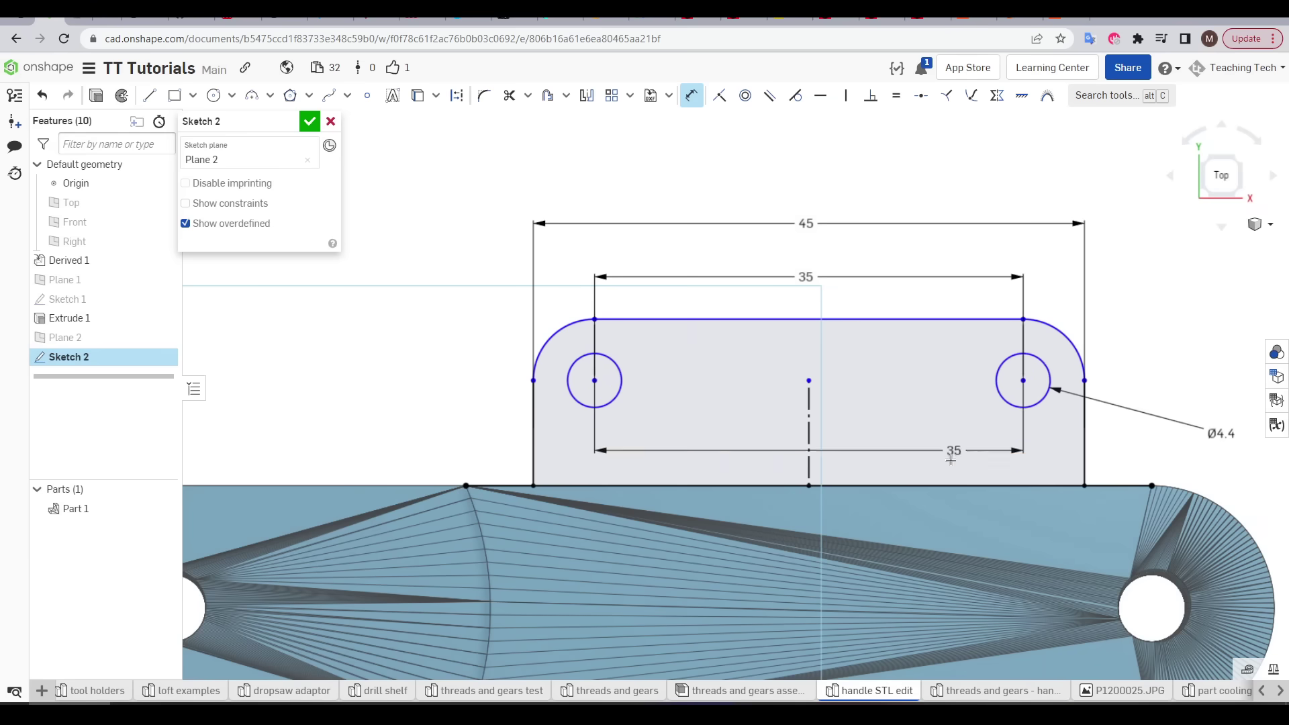
left_click(994, 319)
left_click(1188, 386)
type("10")
key("Return")
right_click_drag(671, 469, 671, 403)
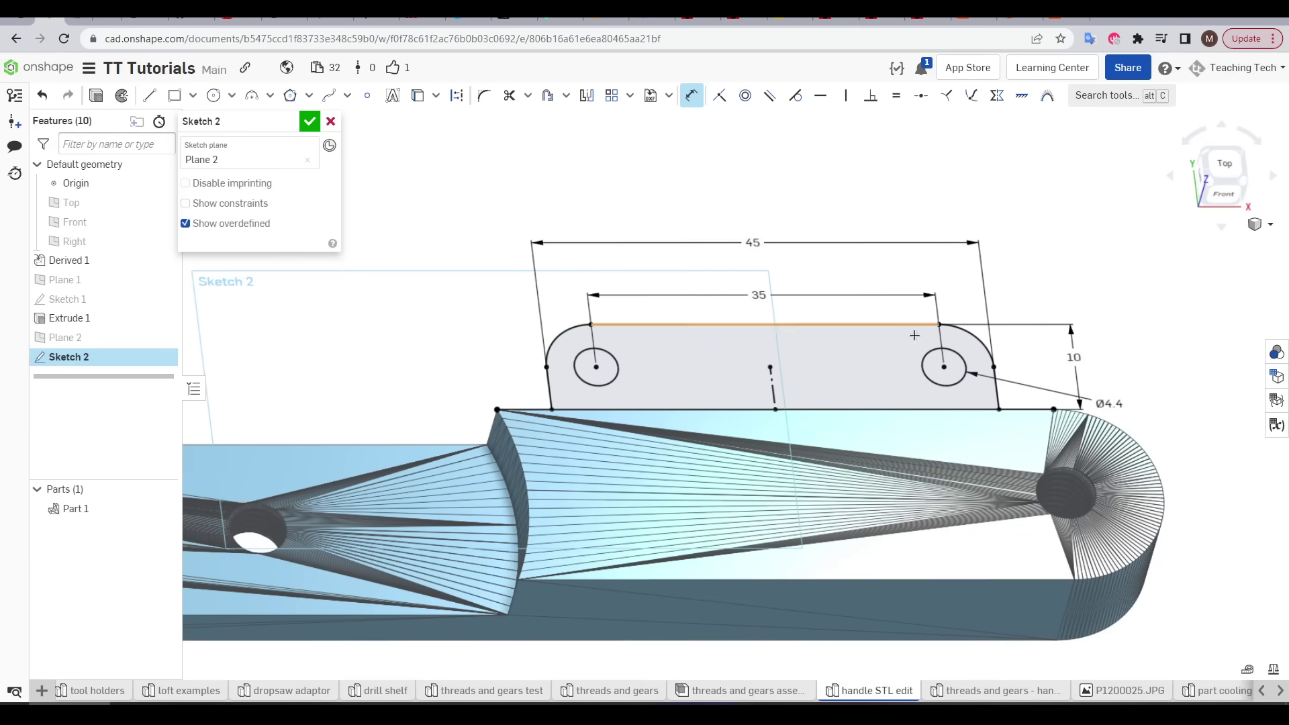
left_click(310, 122)
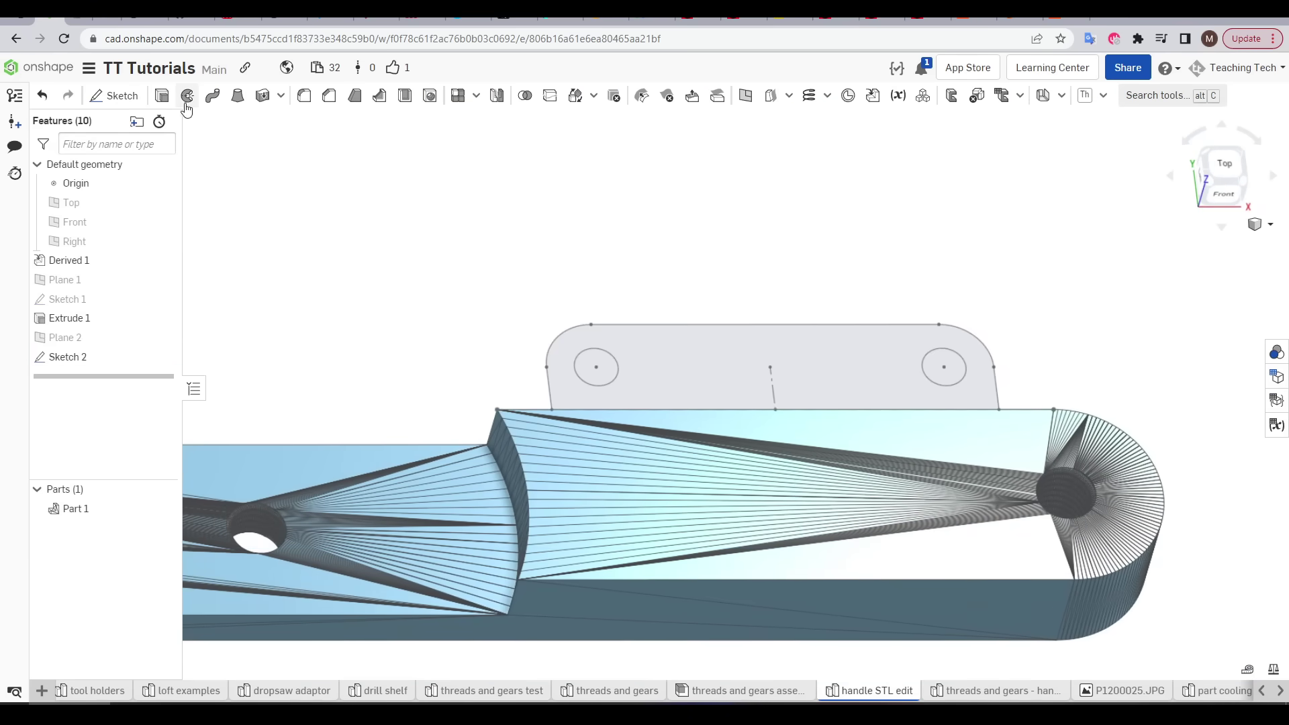
Extrude the tab sketch up to a handle mesh point, adding it to Part 1
left_click(161, 95)
left_click(662, 349)
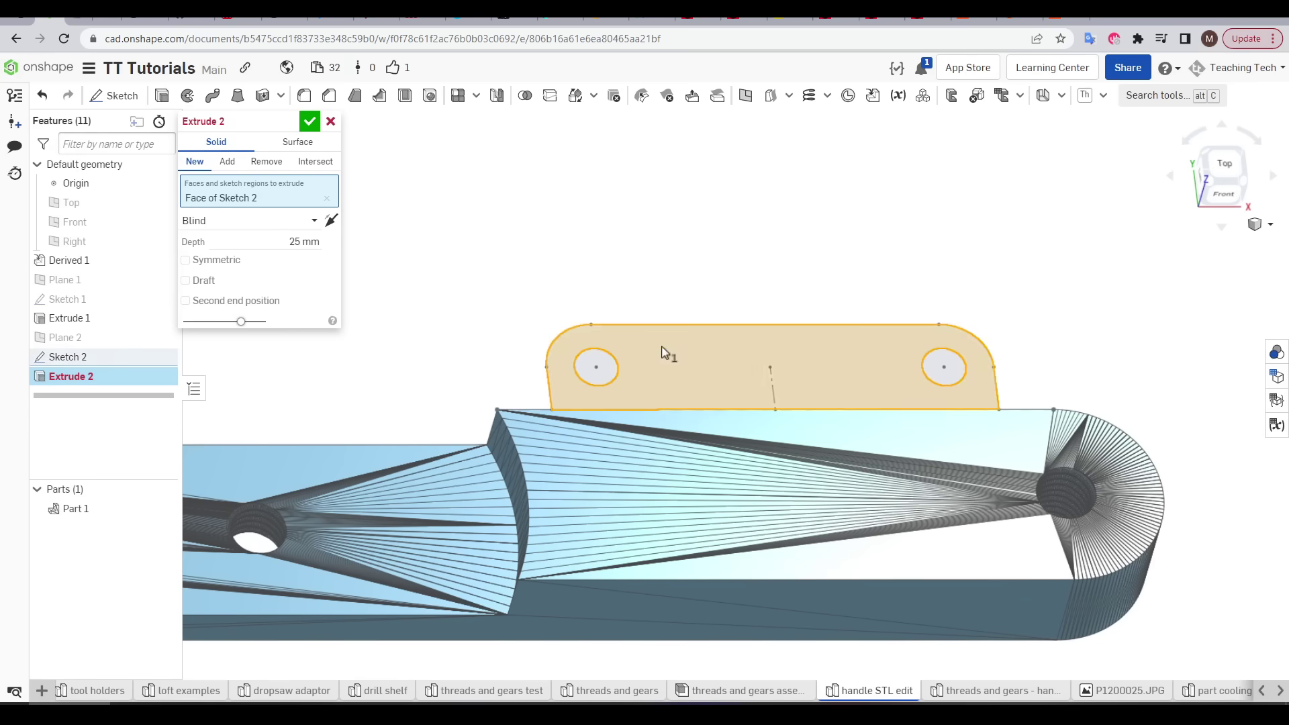
left_click(314, 221)
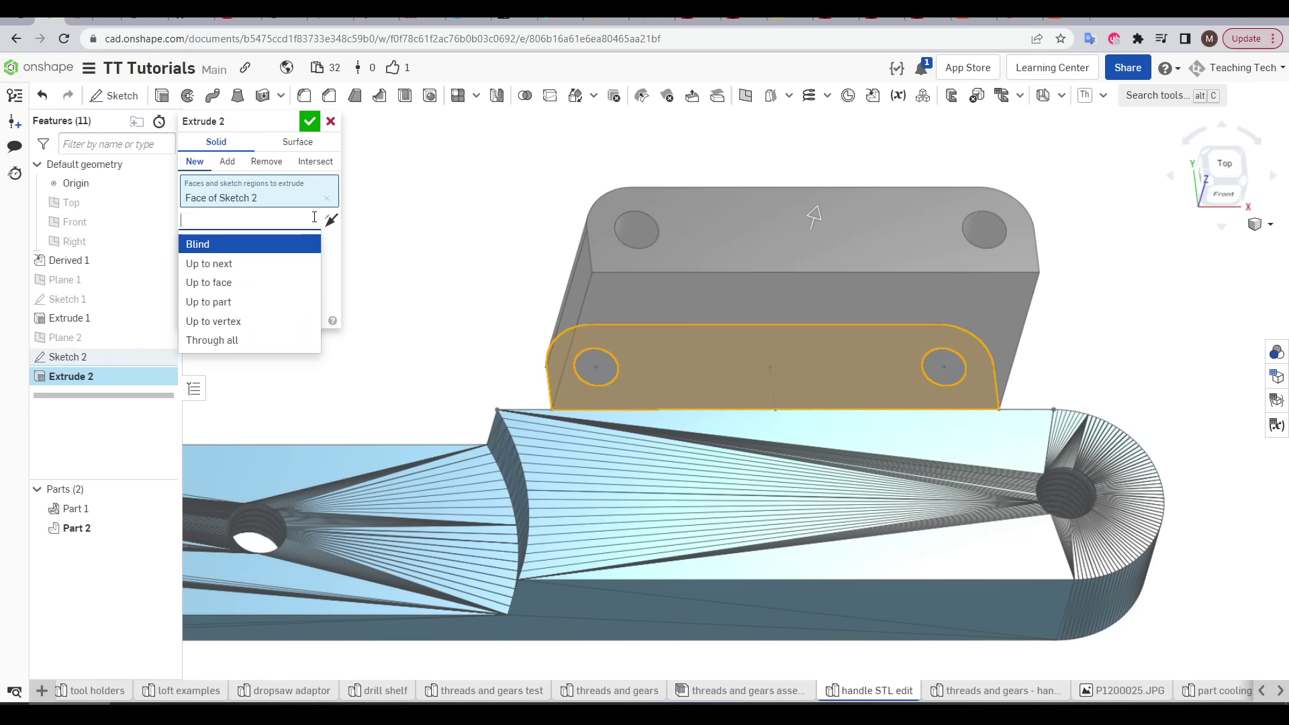
left_click(244, 319)
right_click_drag(366, 346, 616, 330)
scroll(617, 331, "up", 5)
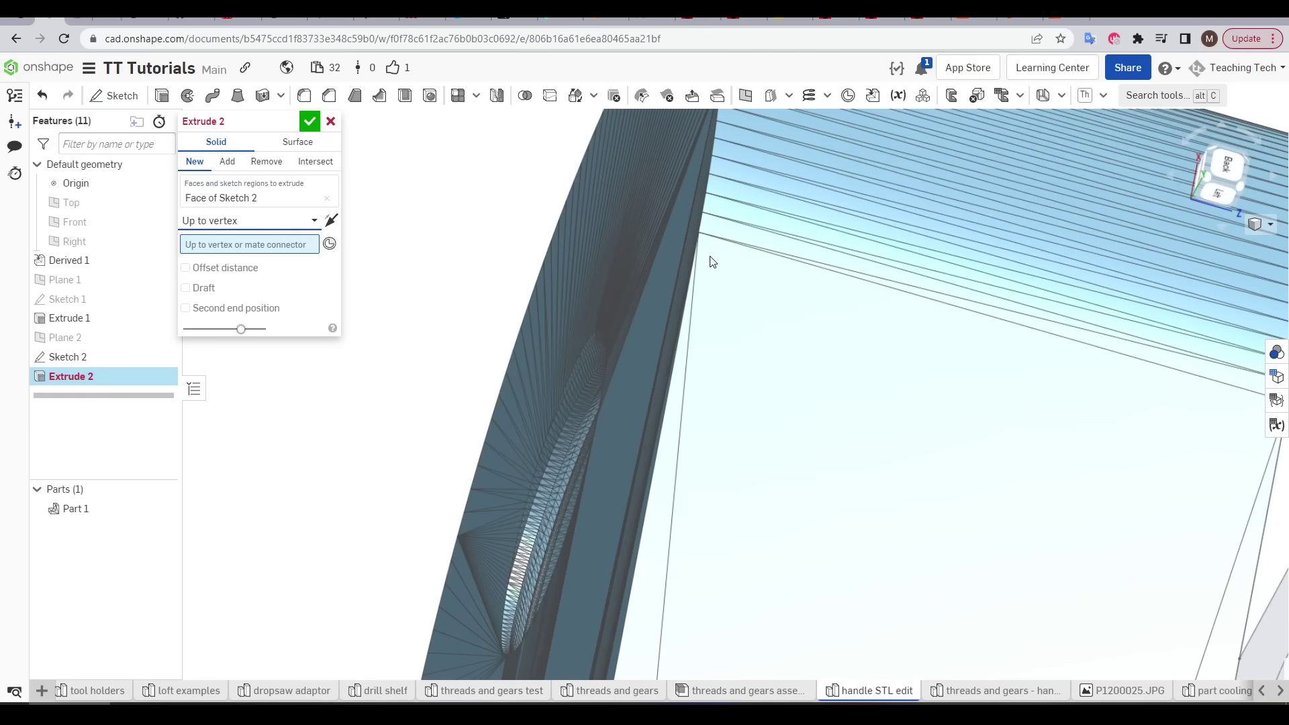
left_click(699, 235)
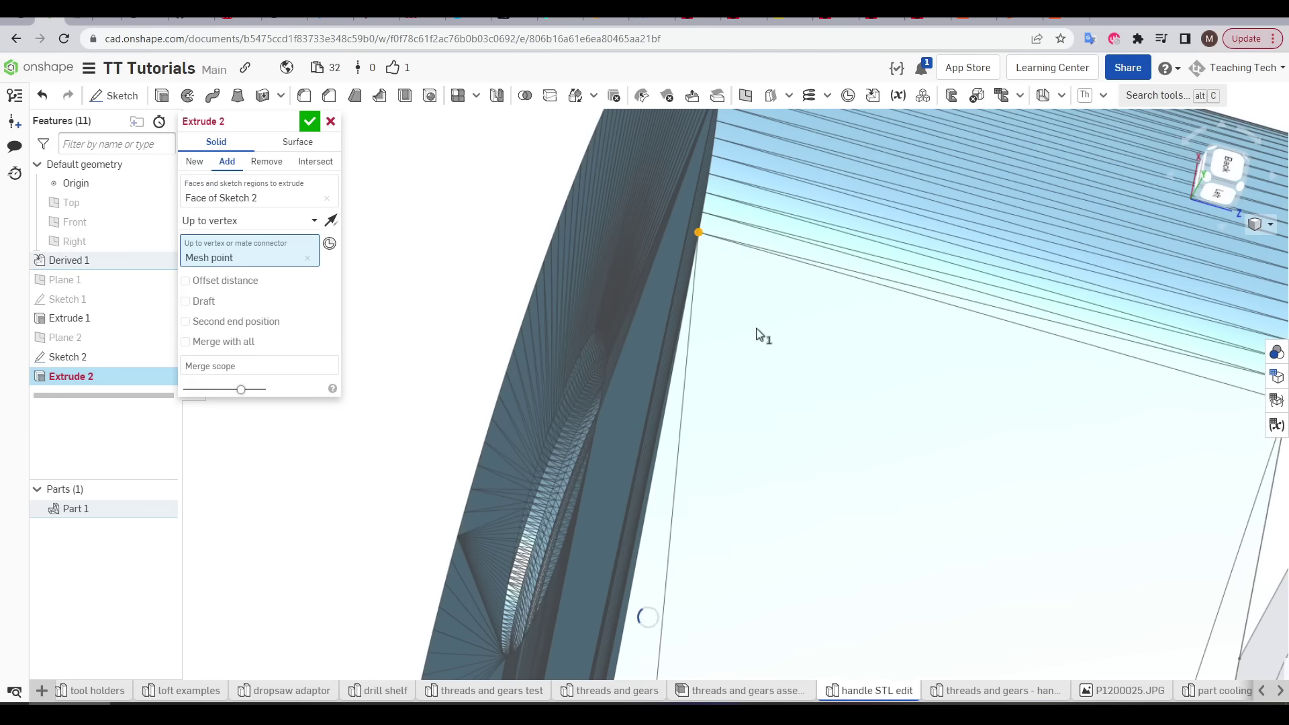
scroll(759, 333, "down", 5)
right_click_drag(799, 438, 671, 403)
left_click(309, 121)
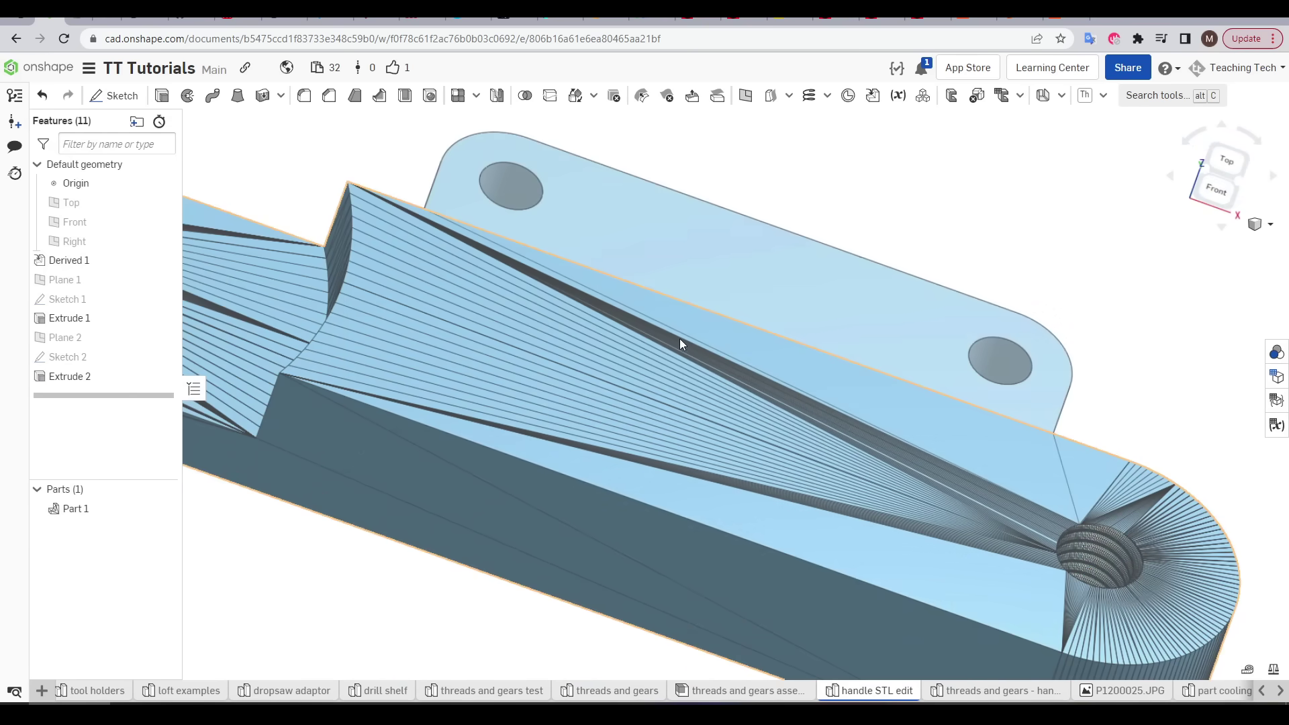
scroll(690, 347, "down", 3)
right_click_drag(690, 348, 829, 327)
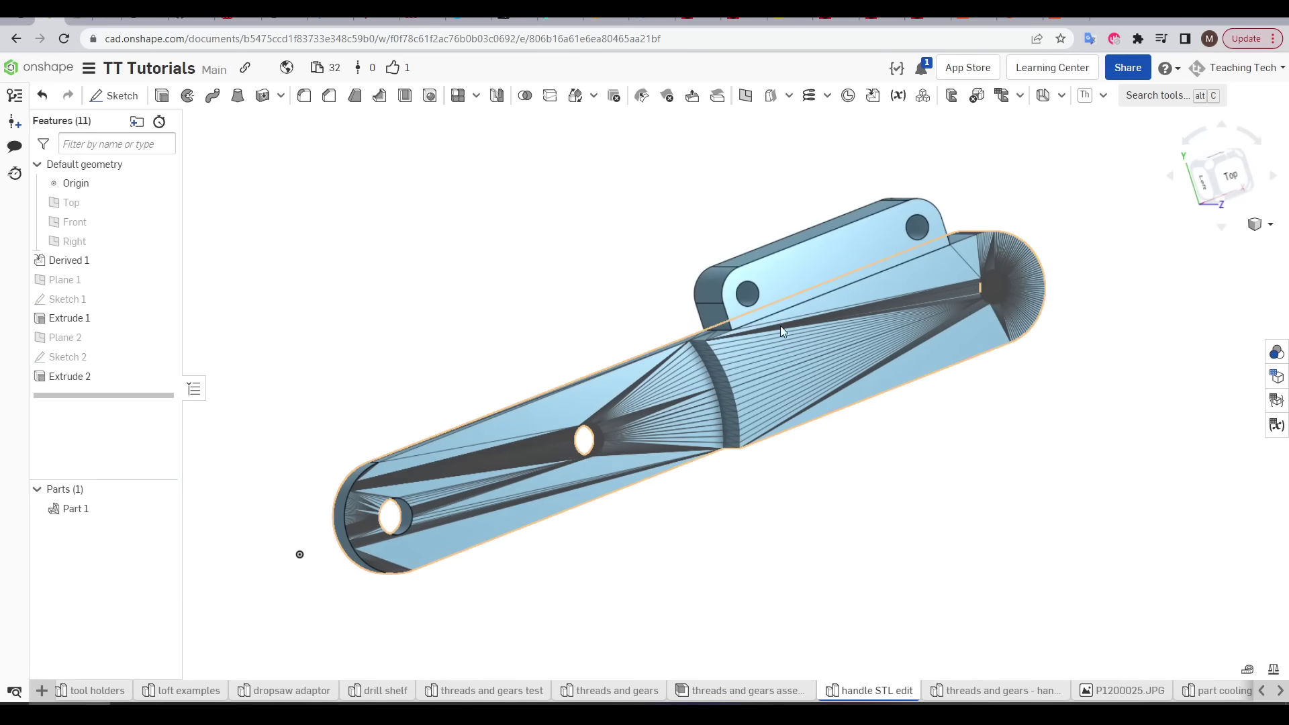
right_click_drag(725, 303, 786, 406)
scroll(726, 325, "up", 5)
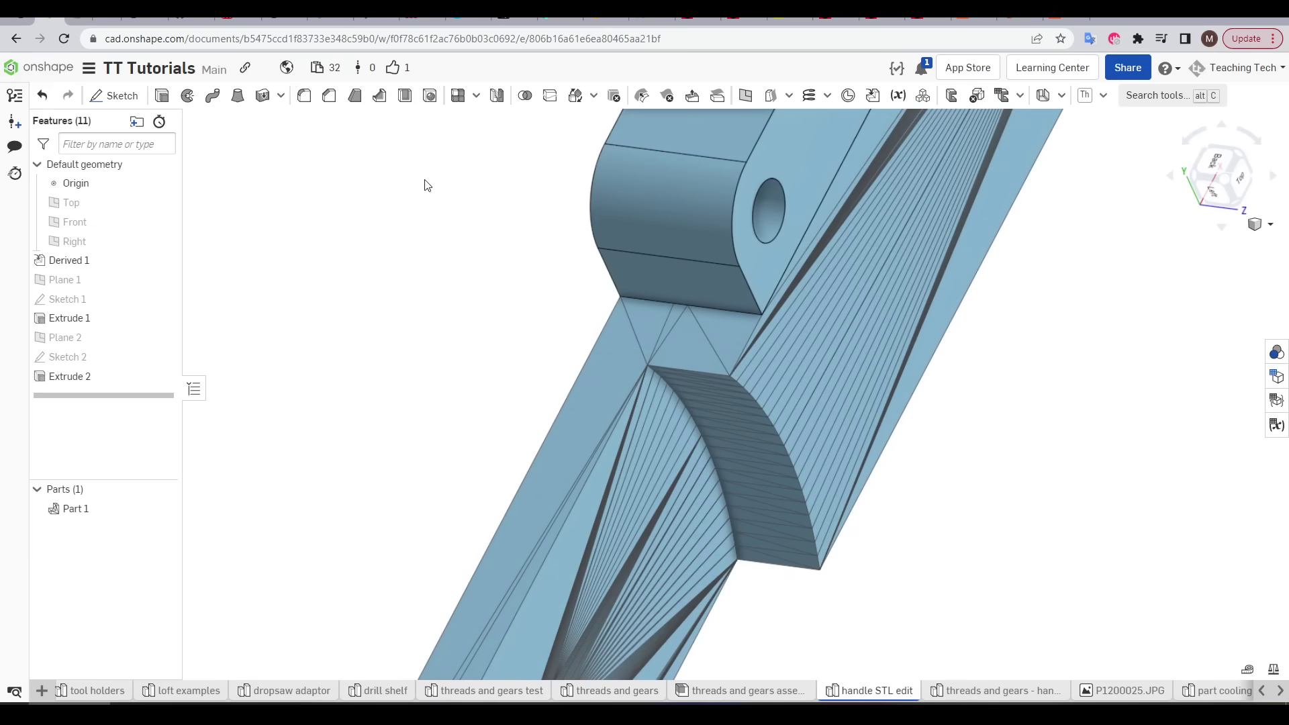
left_click(304, 95)
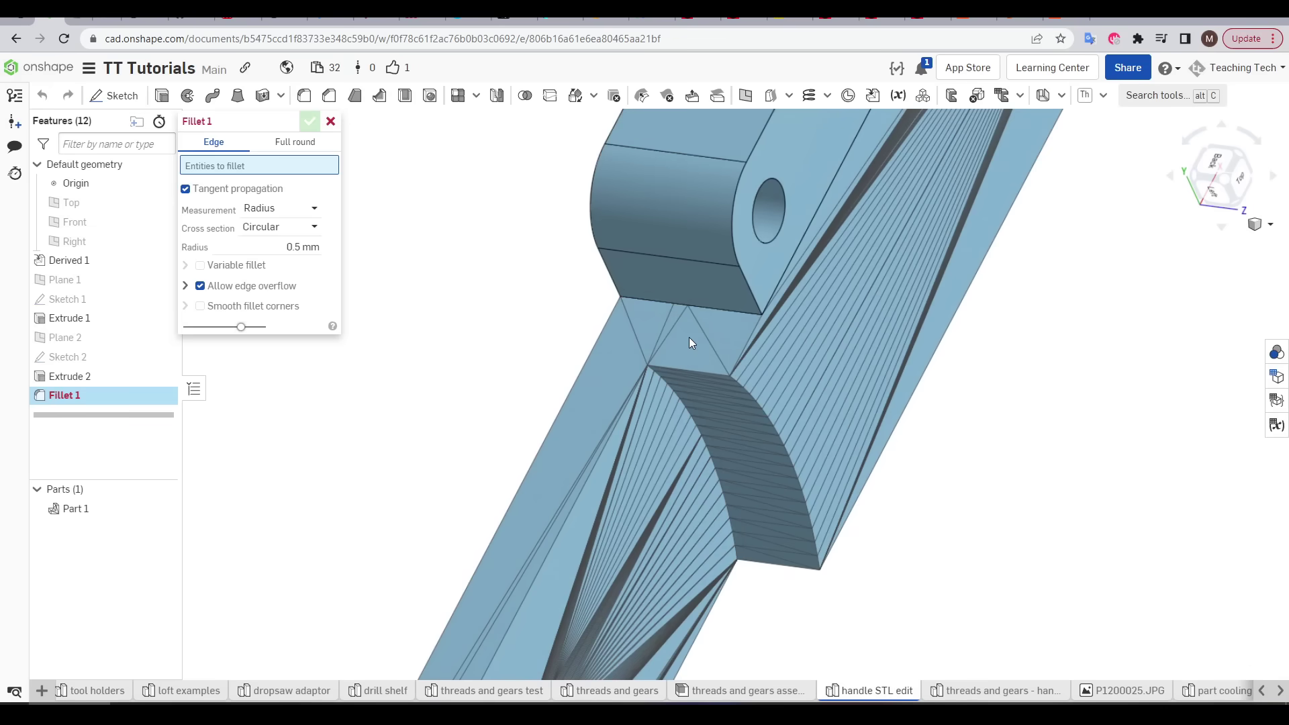
left_click(714, 307)
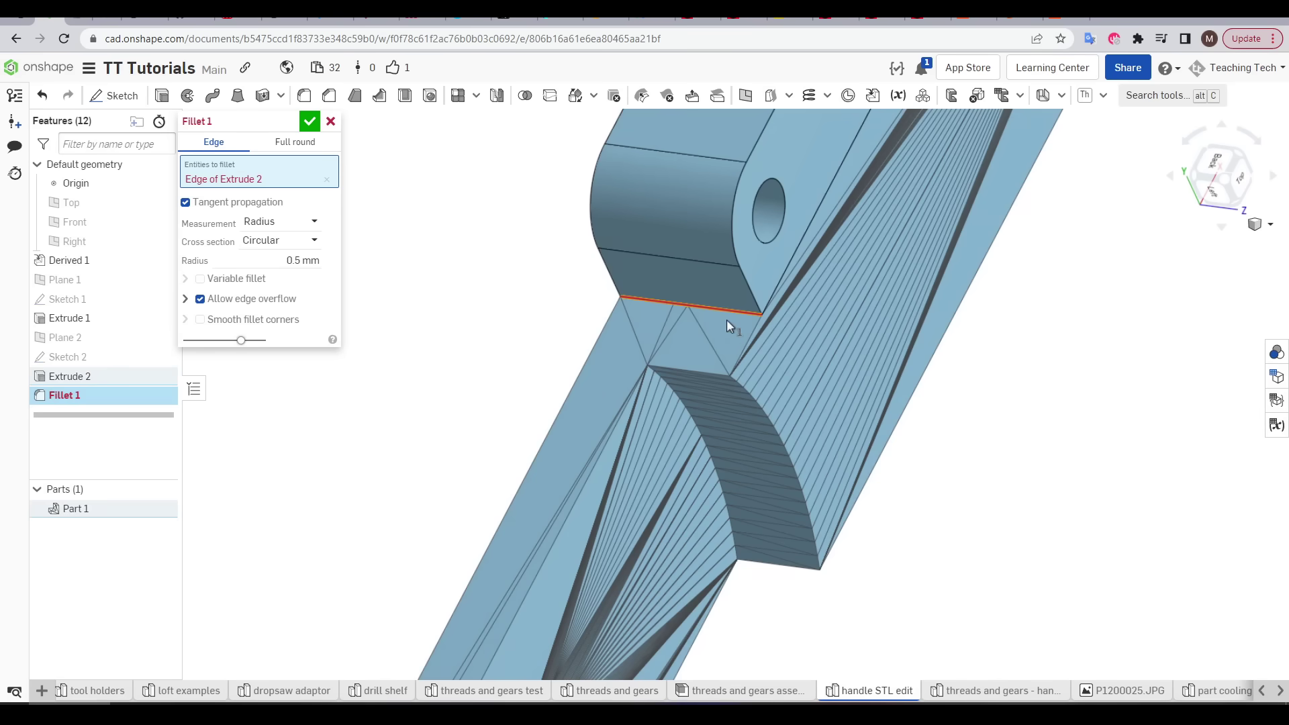
right_click_drag(748, 311, 590, 300)
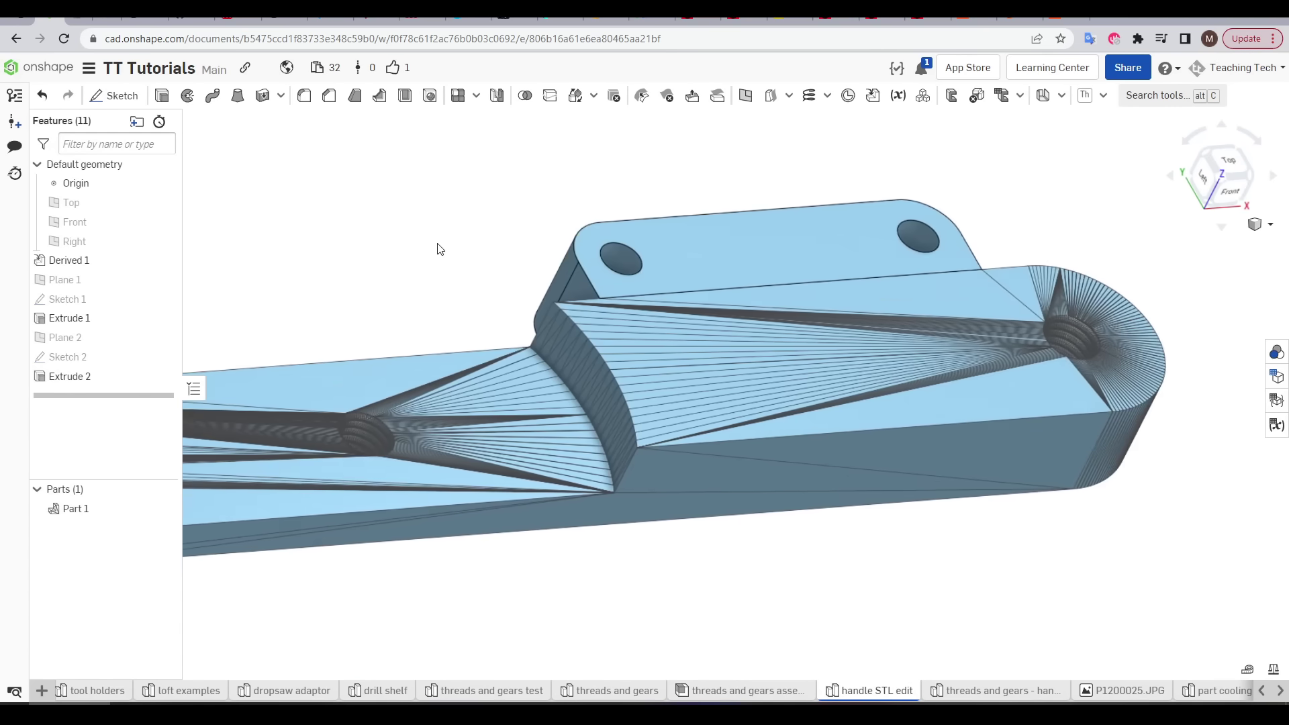
middle_click_drag(439, 249, 605, 248)
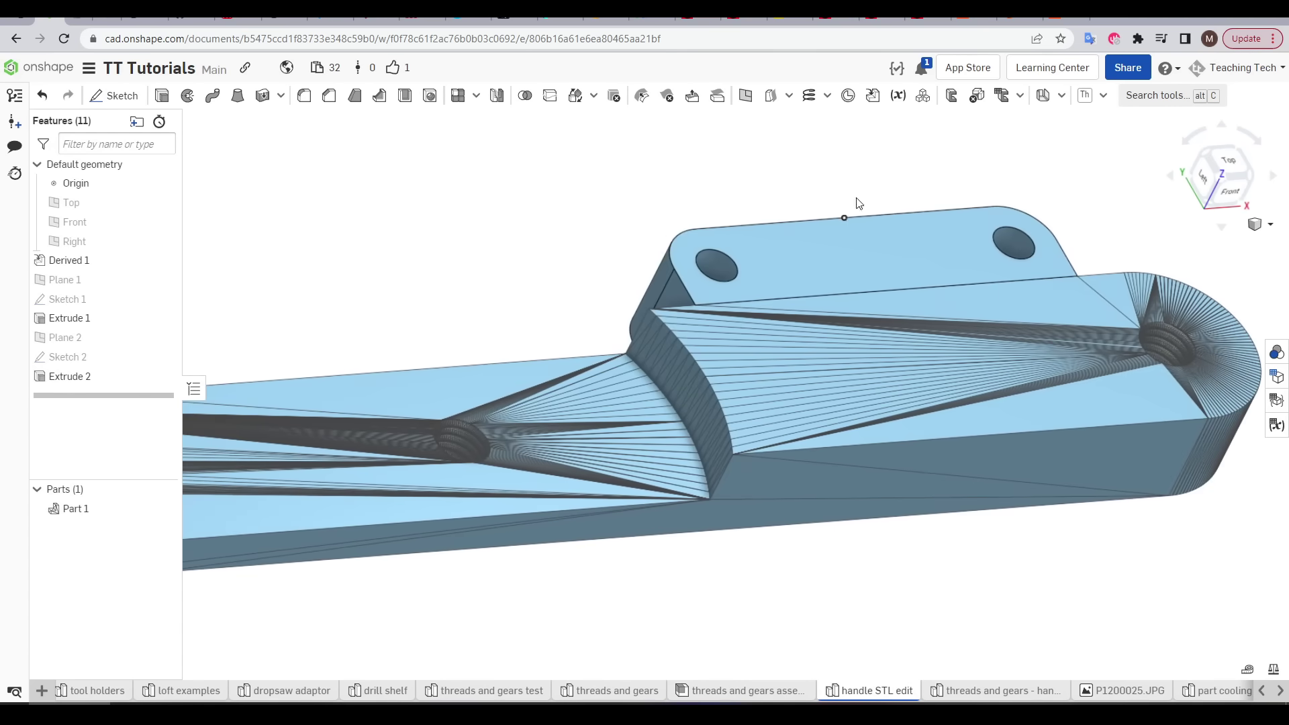
left_click(1086, 95)
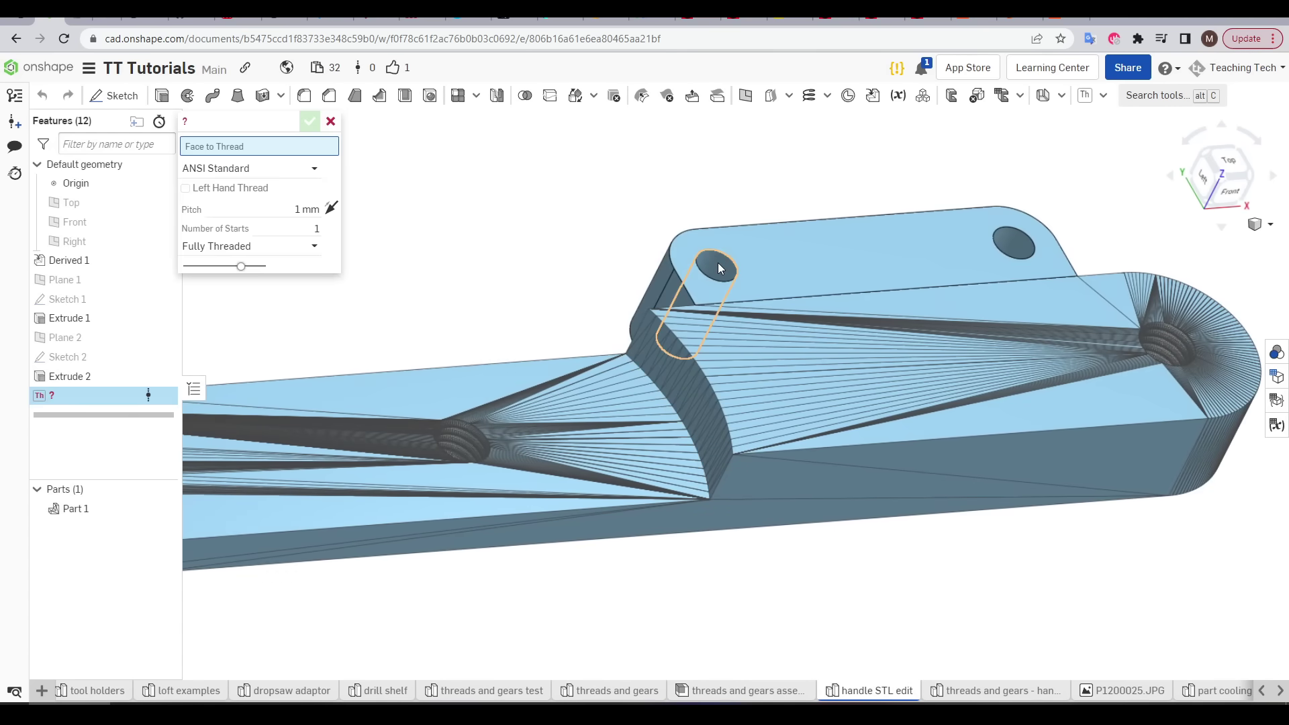
left_click(718, 264)
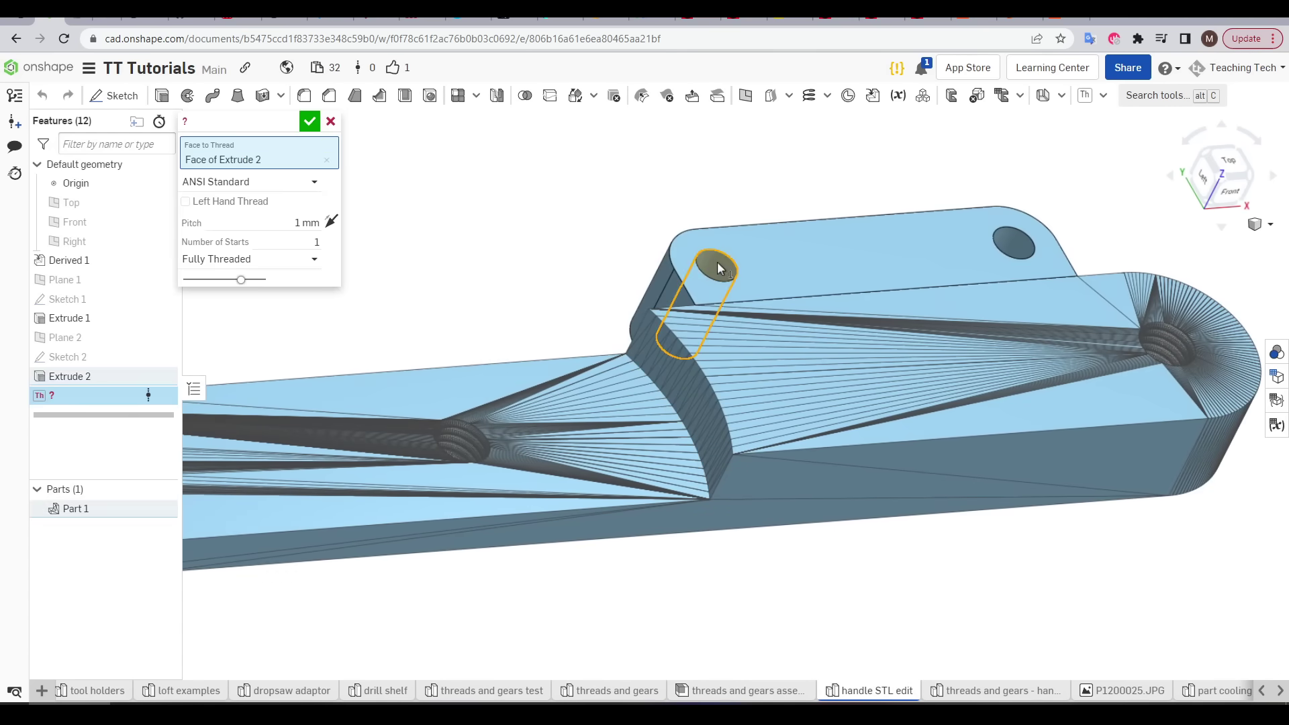
left_click(282, 182)
left_click(247, 267)
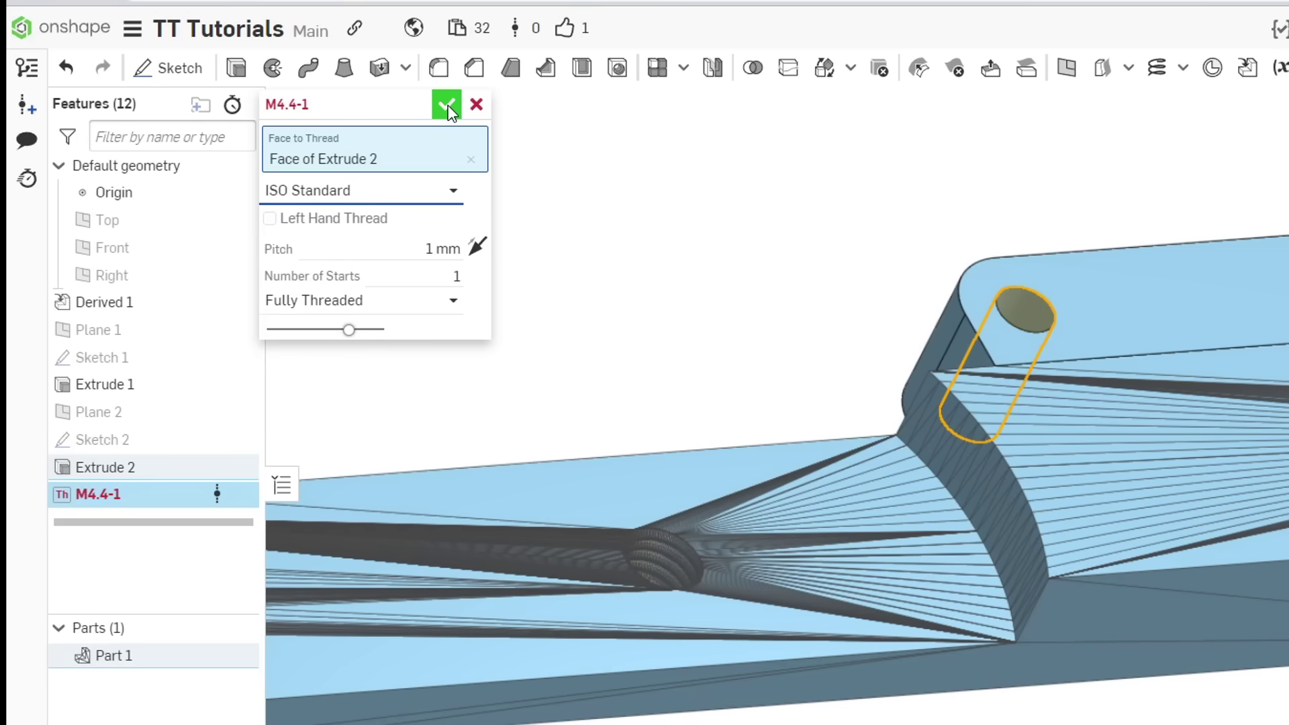
left_click(447, 105)
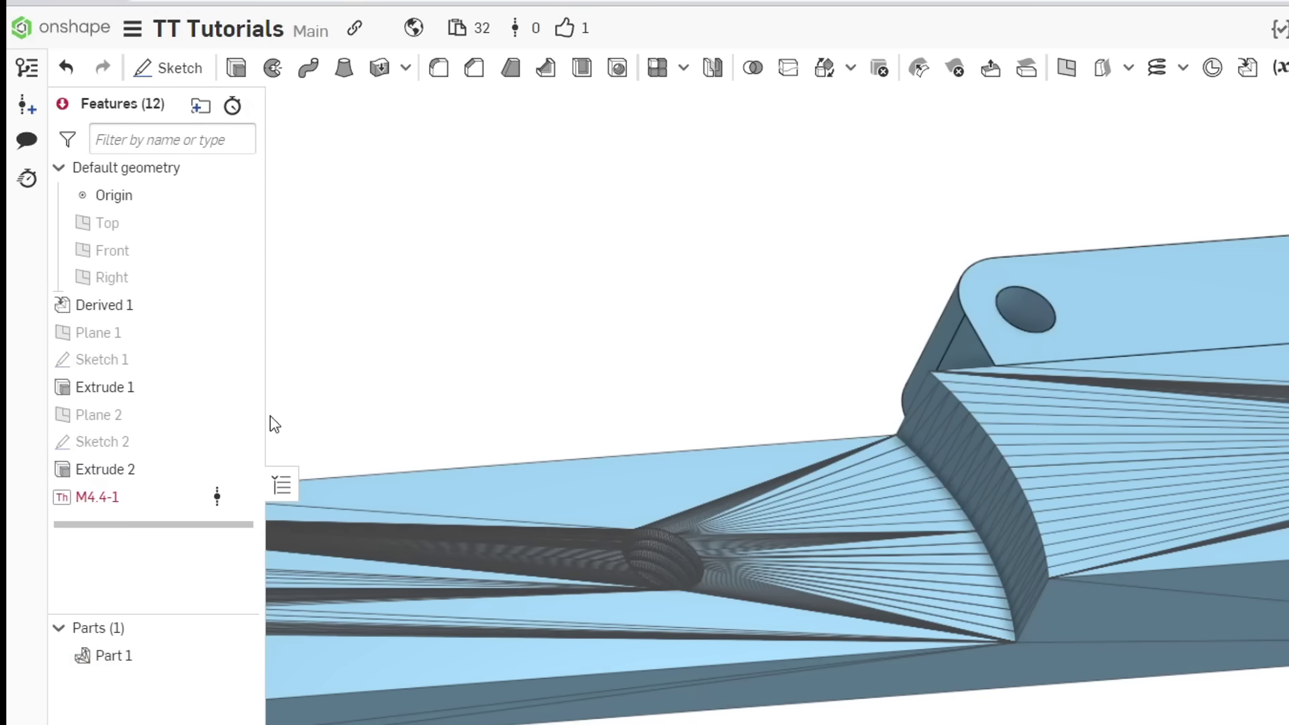
mouse_move(108, 499)
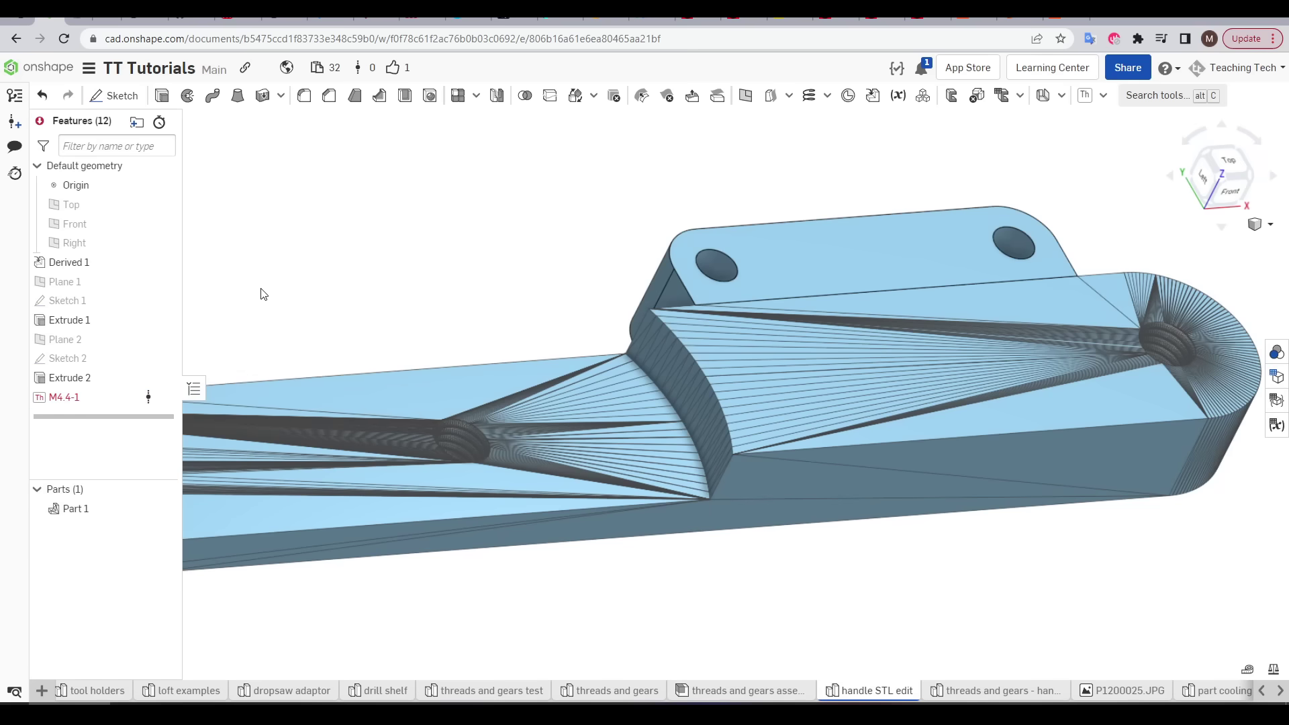
right_click(97, 399)
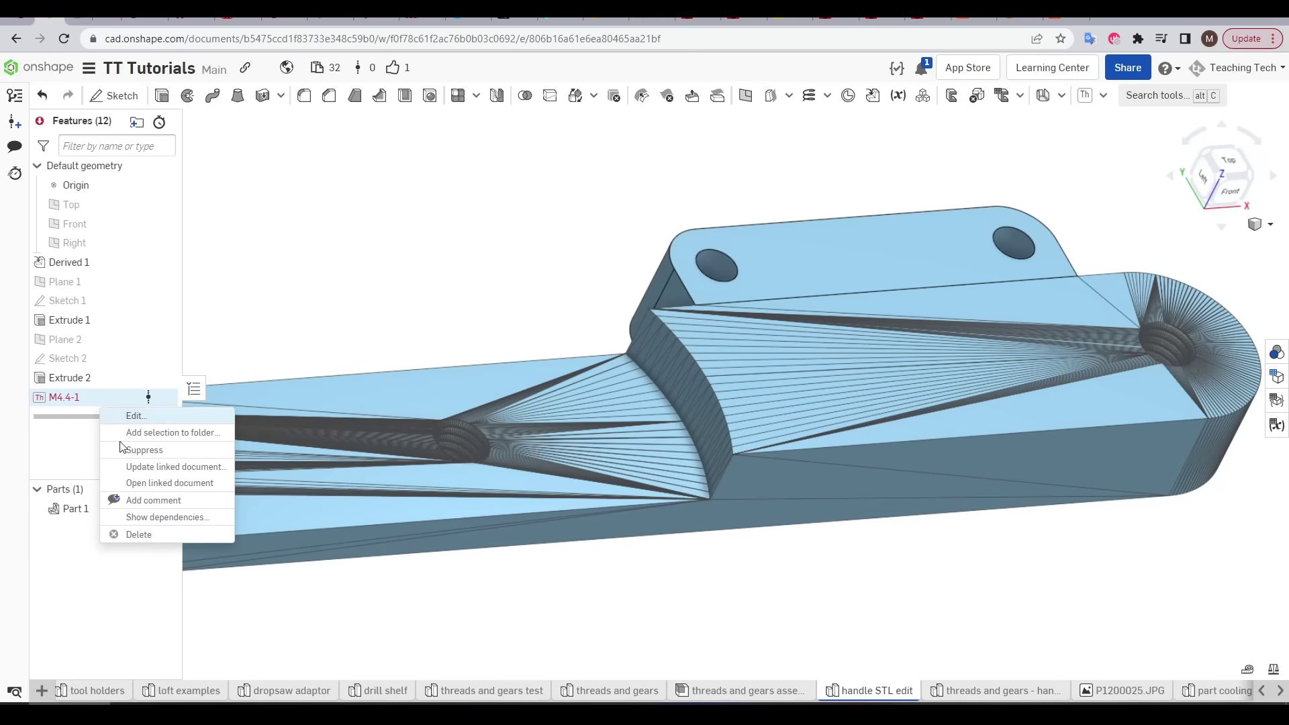
left_click(139, 535)
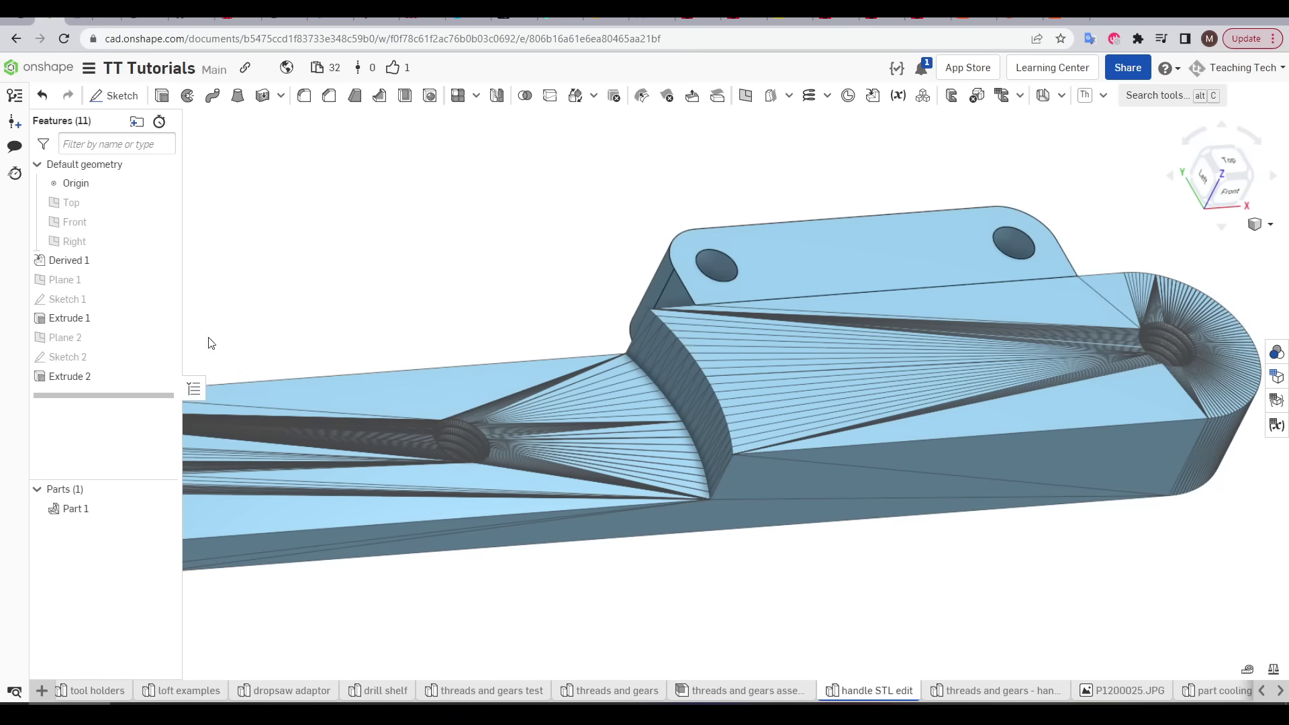
Change Extrude 2 so the tab boss becomes a separate new part
double_click(67, 376)
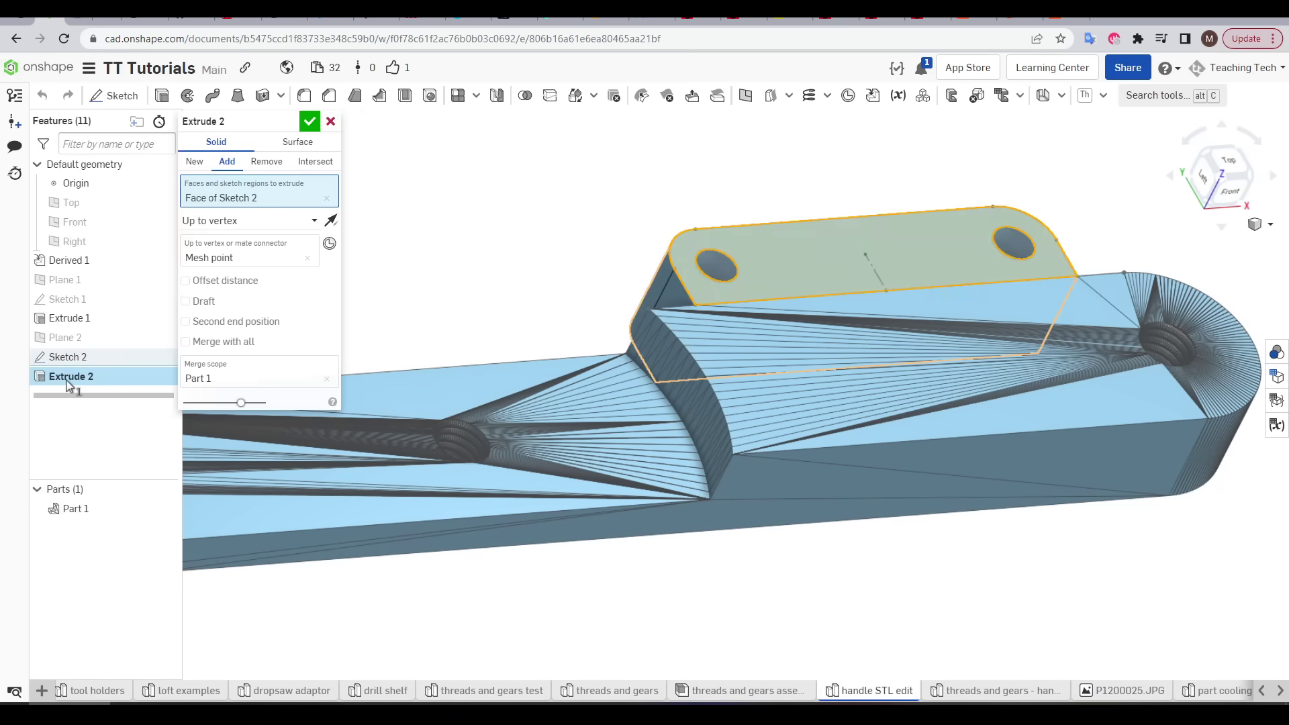
left_click(194, 161)
key("Return")
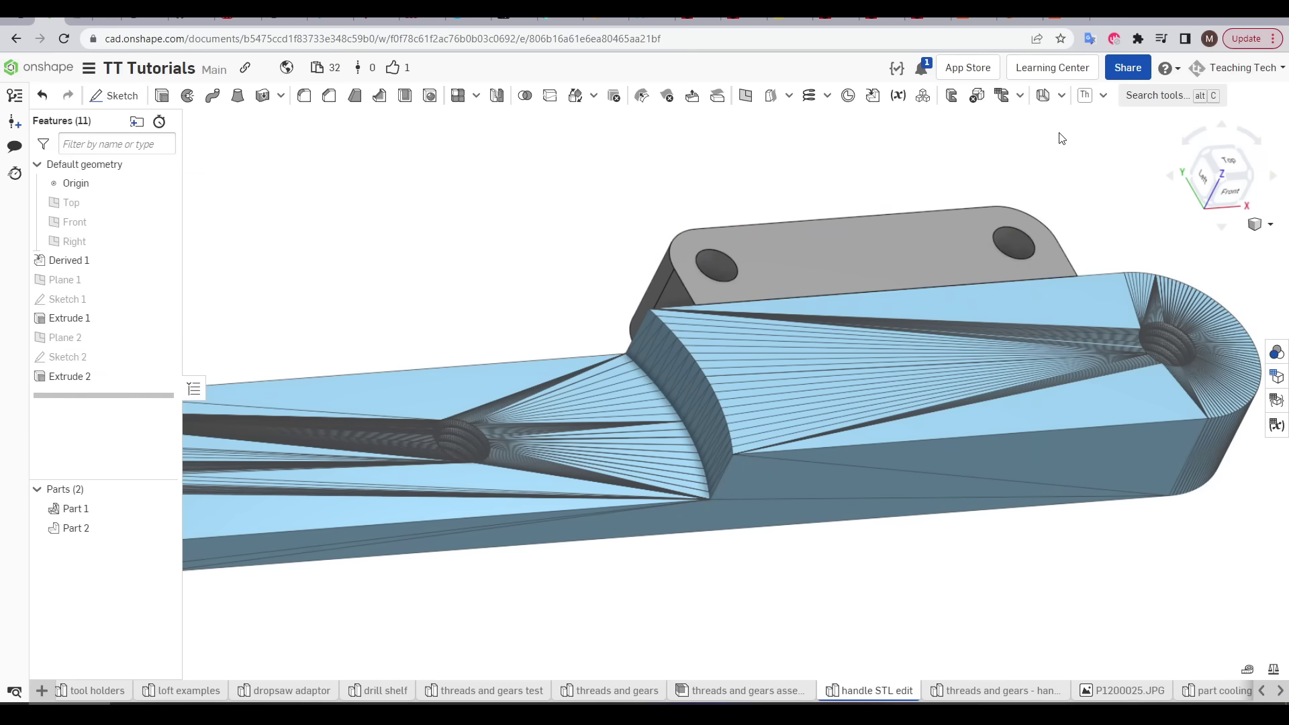
Apply M4.4-1 threads to both holes in the tab block
left_click(1083, 95)
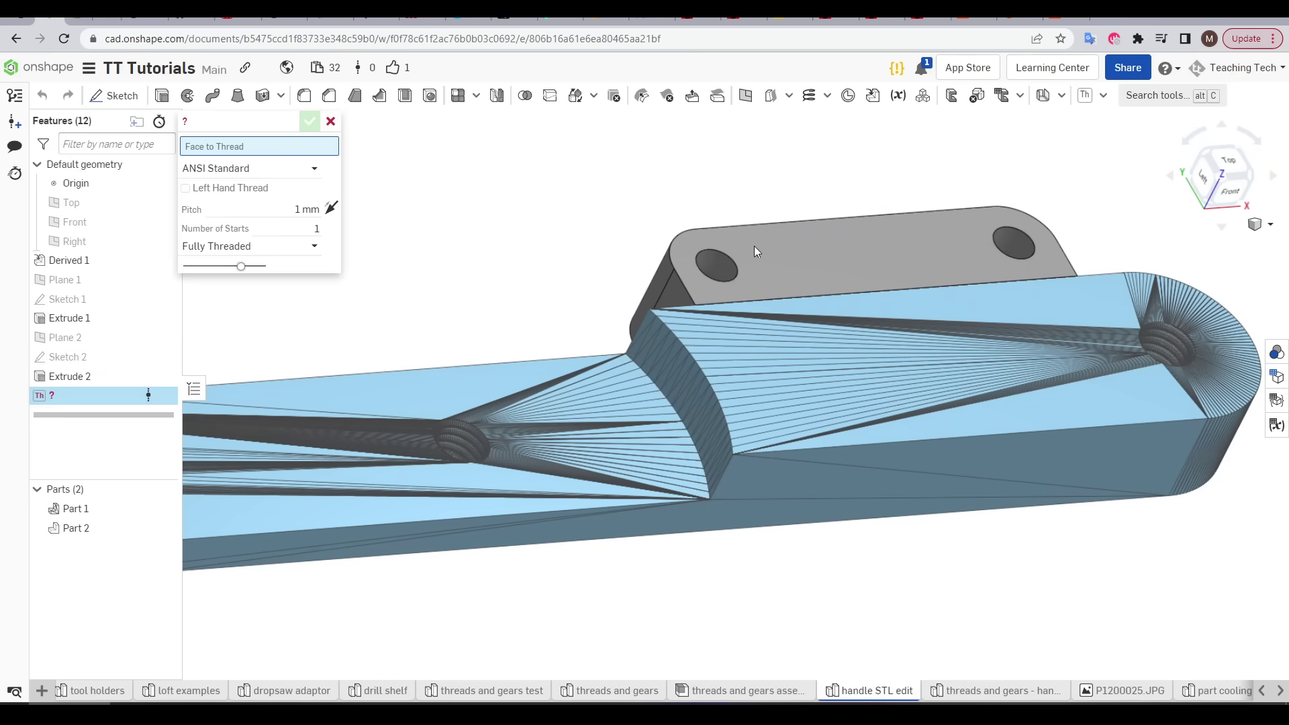
left_click(724, 262)
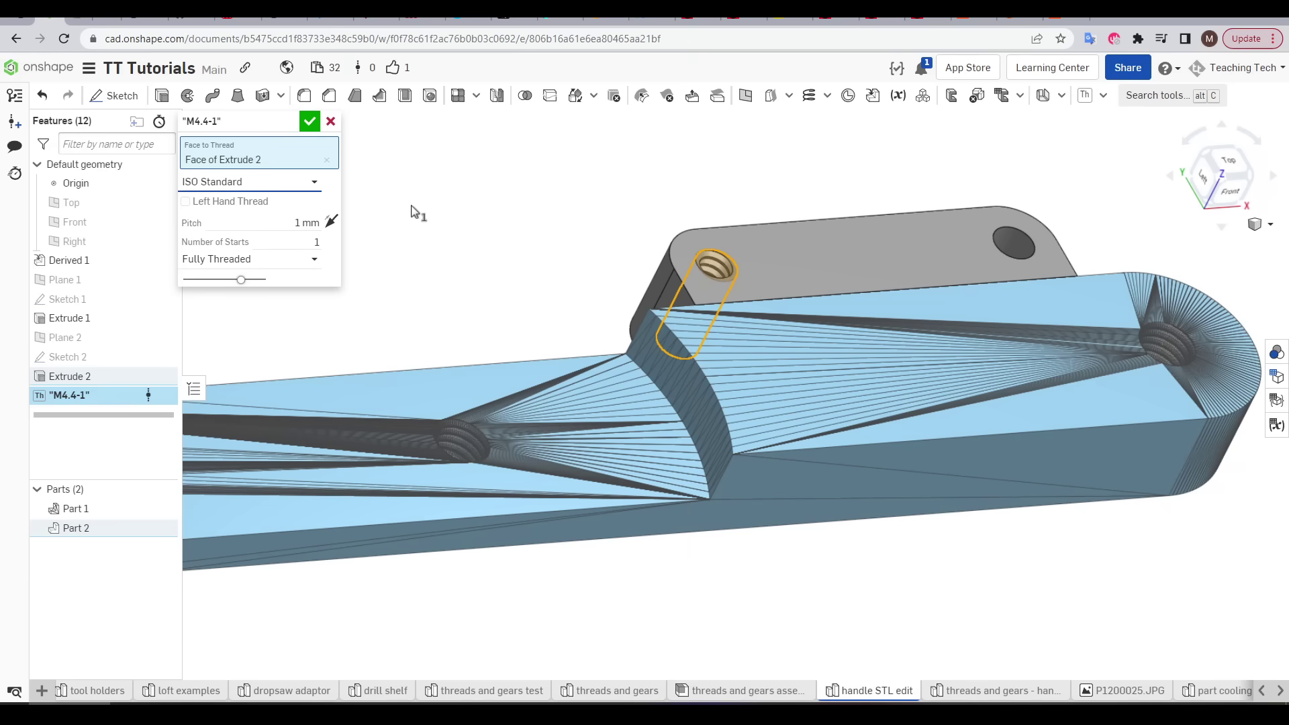
left_click(310, 120)
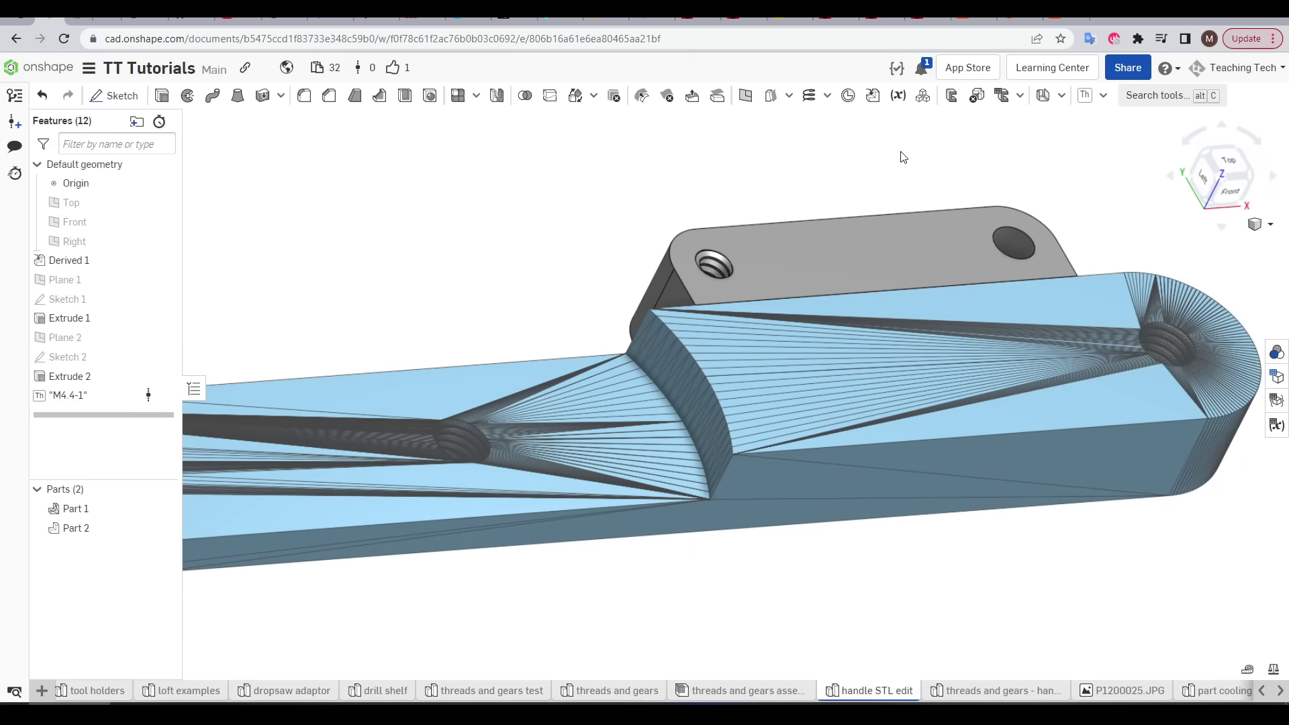
key("ctrl+v")
left_click(314, 126)
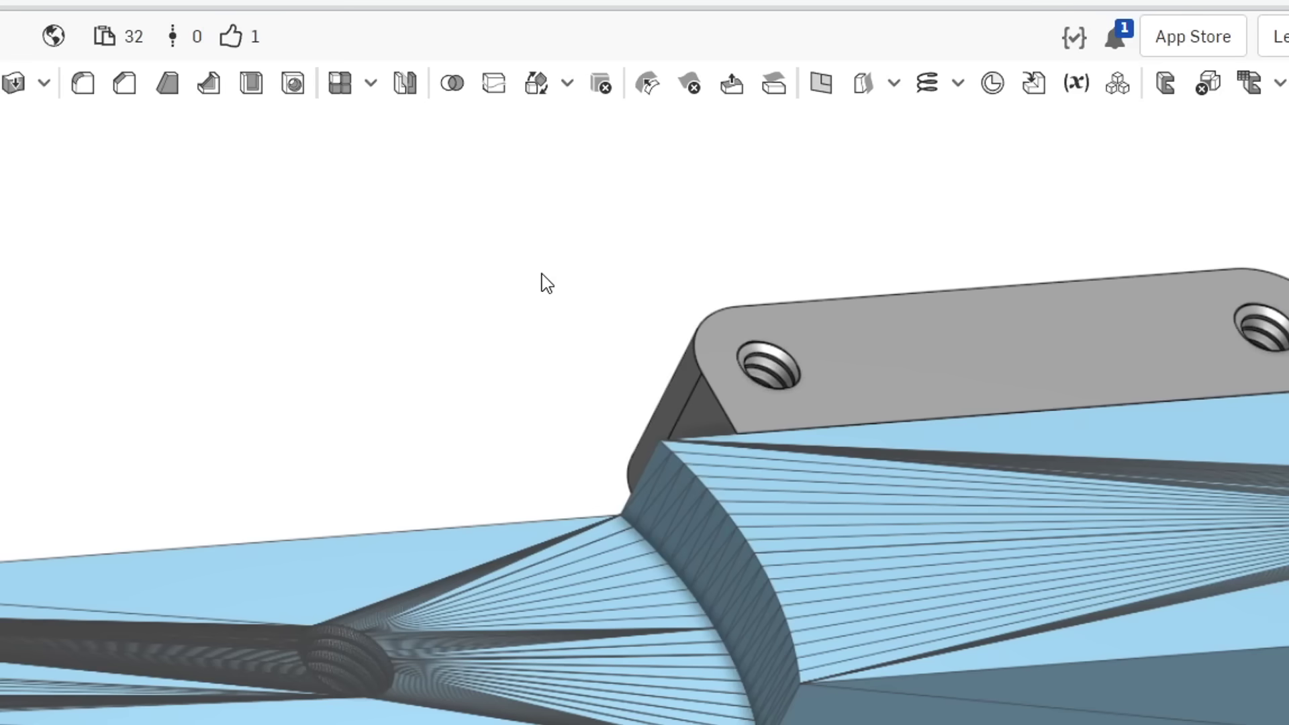
Union Part 2 and Part 1 into one part, then inspect the merged model
left_click(452, 99)
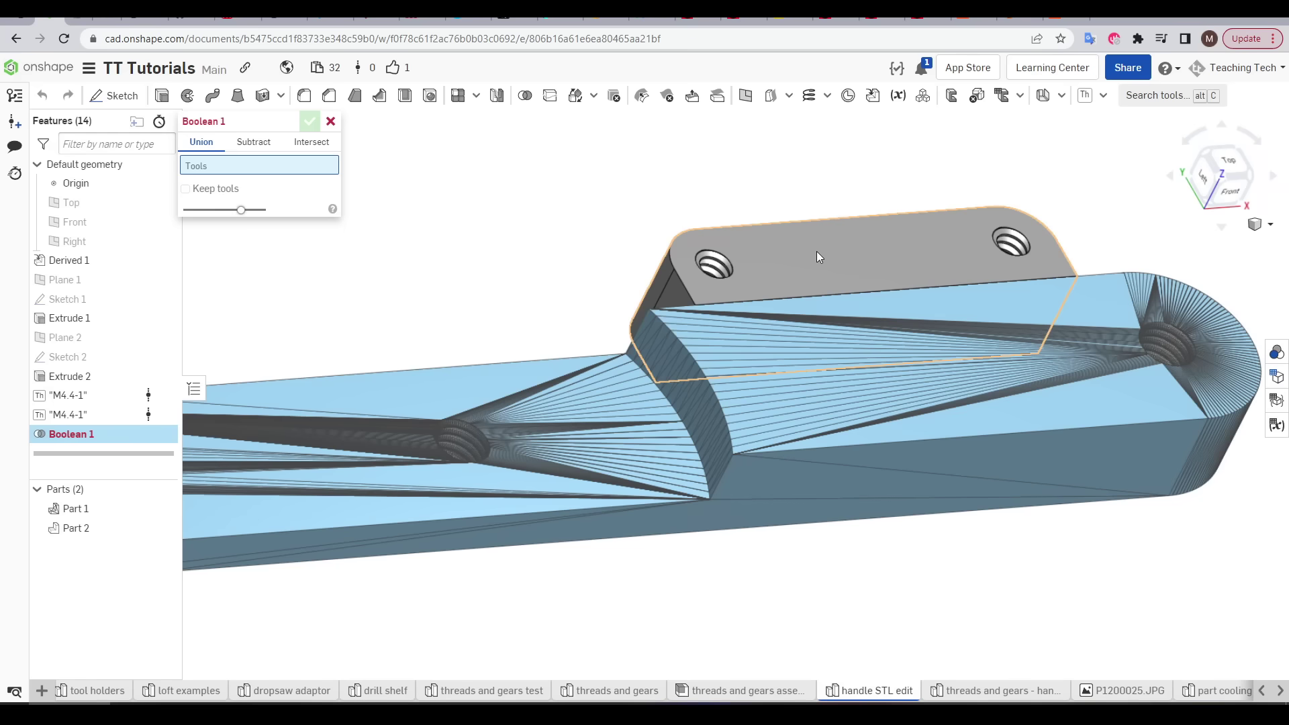
left_click(939, 342)
left_click(969, 475)
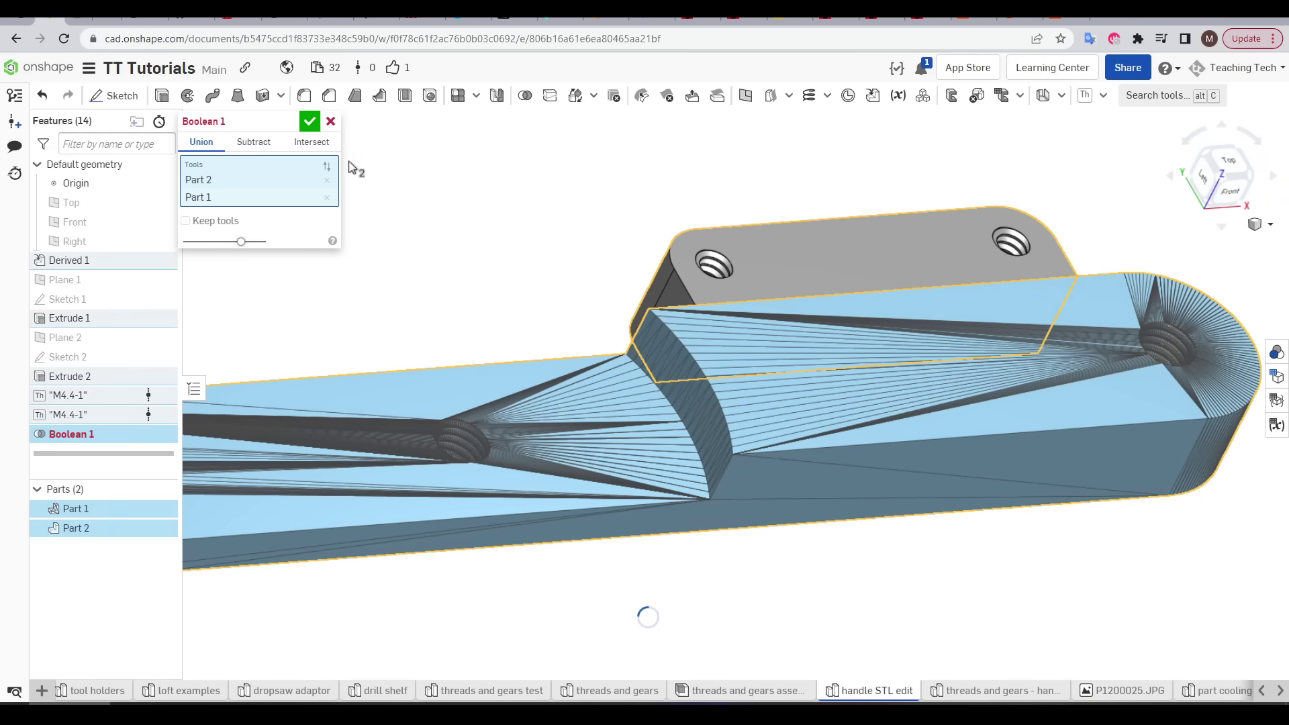
left_click(310, 122)
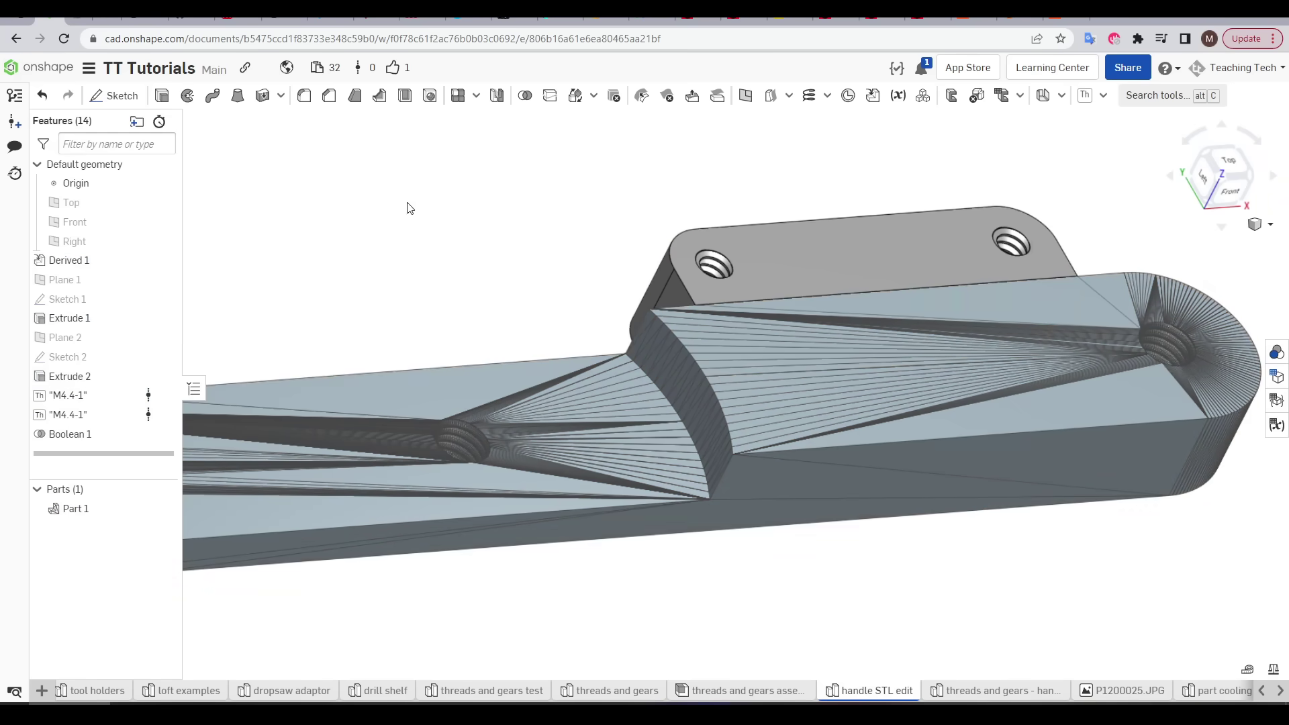
right_click_drag(406, 205, 548, 299)
key("shift+7")
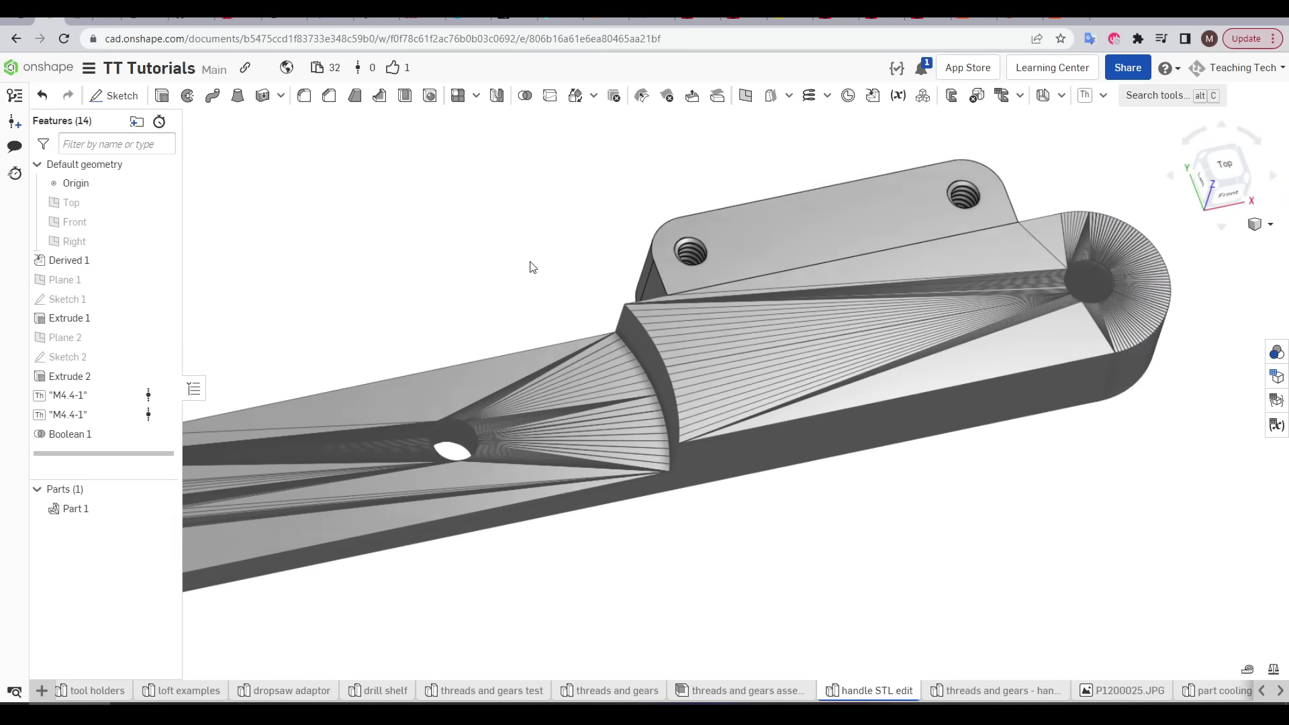
scroll(533, 481, "up", 2)
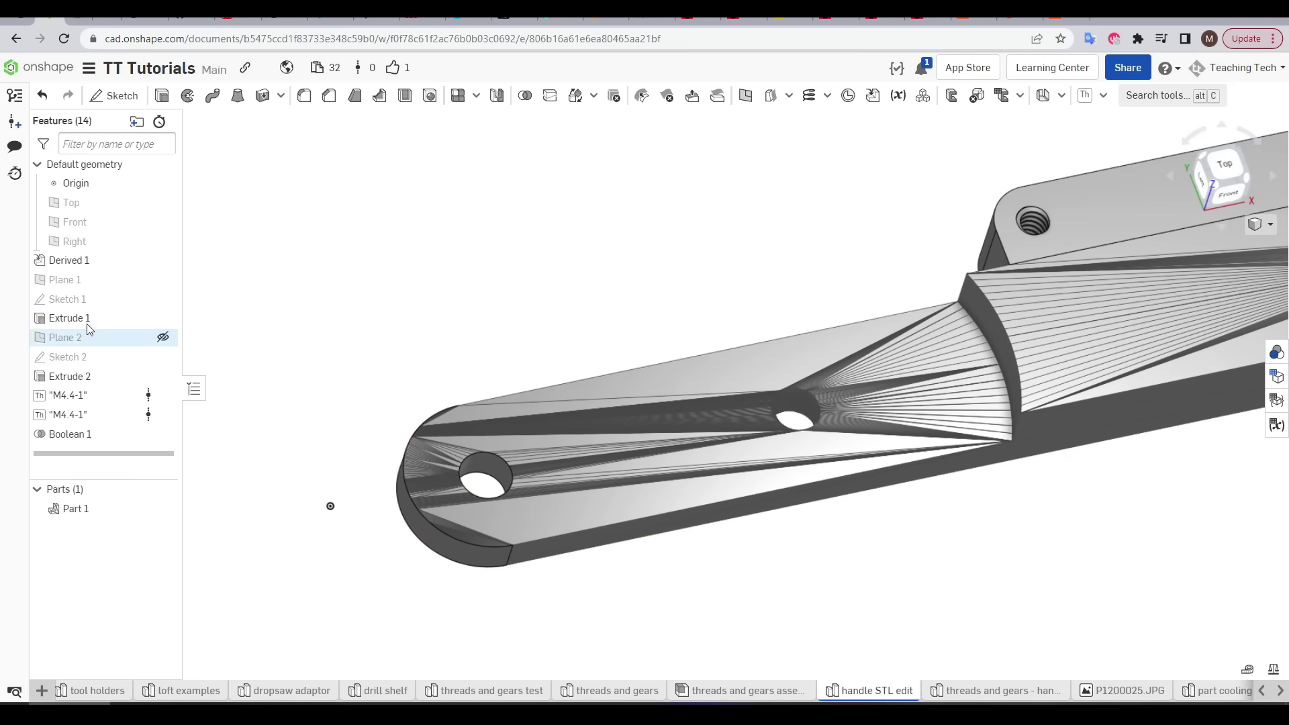
Add a larger circle concentric with the end hole in Sketch 1
double_click(75, 300)
key("c")
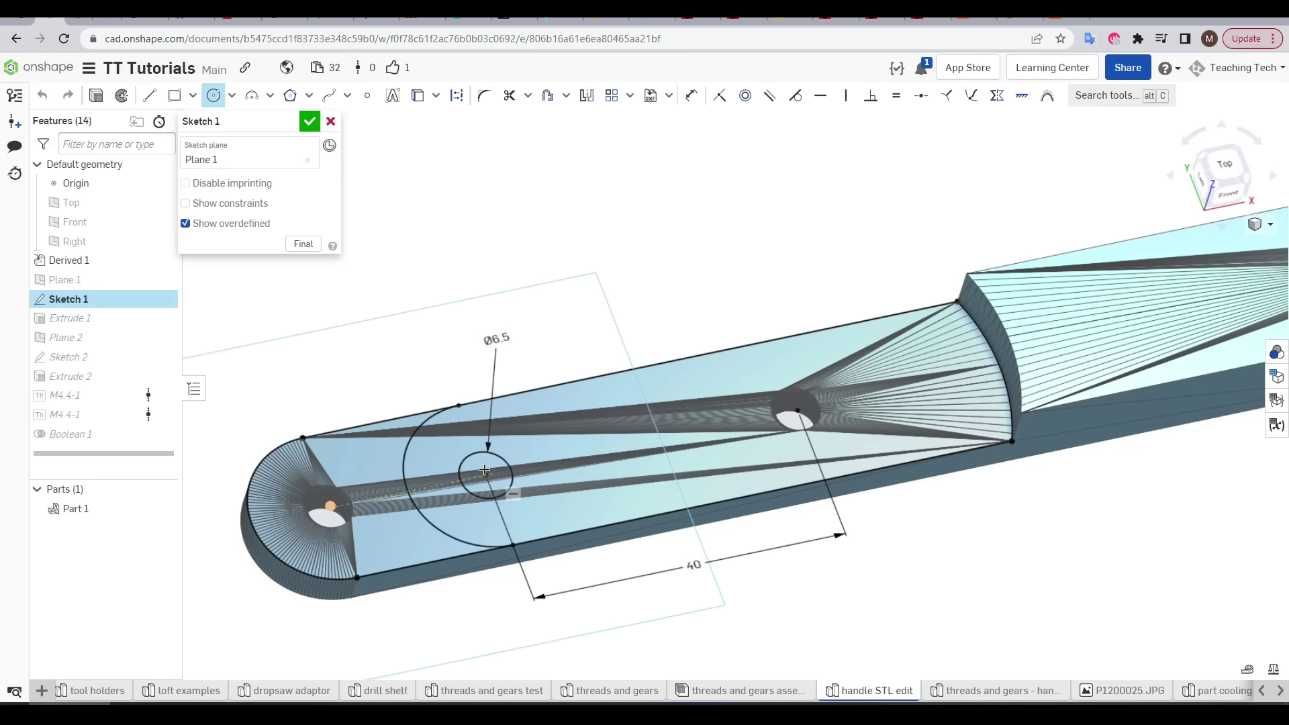
left_click(485, 475)
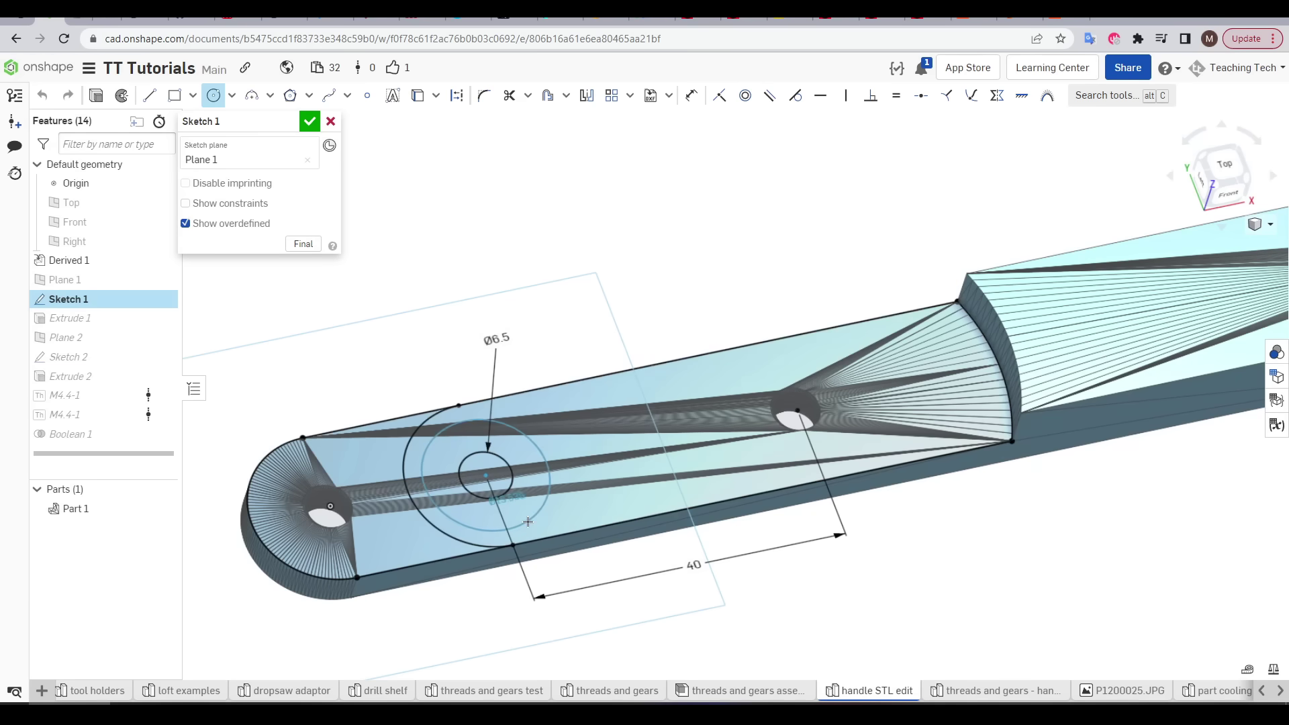
left_click(526, 521)
key("Return")
Include the new ring region in Extrude 1's through-all Remove cut
left_click(481, 442)
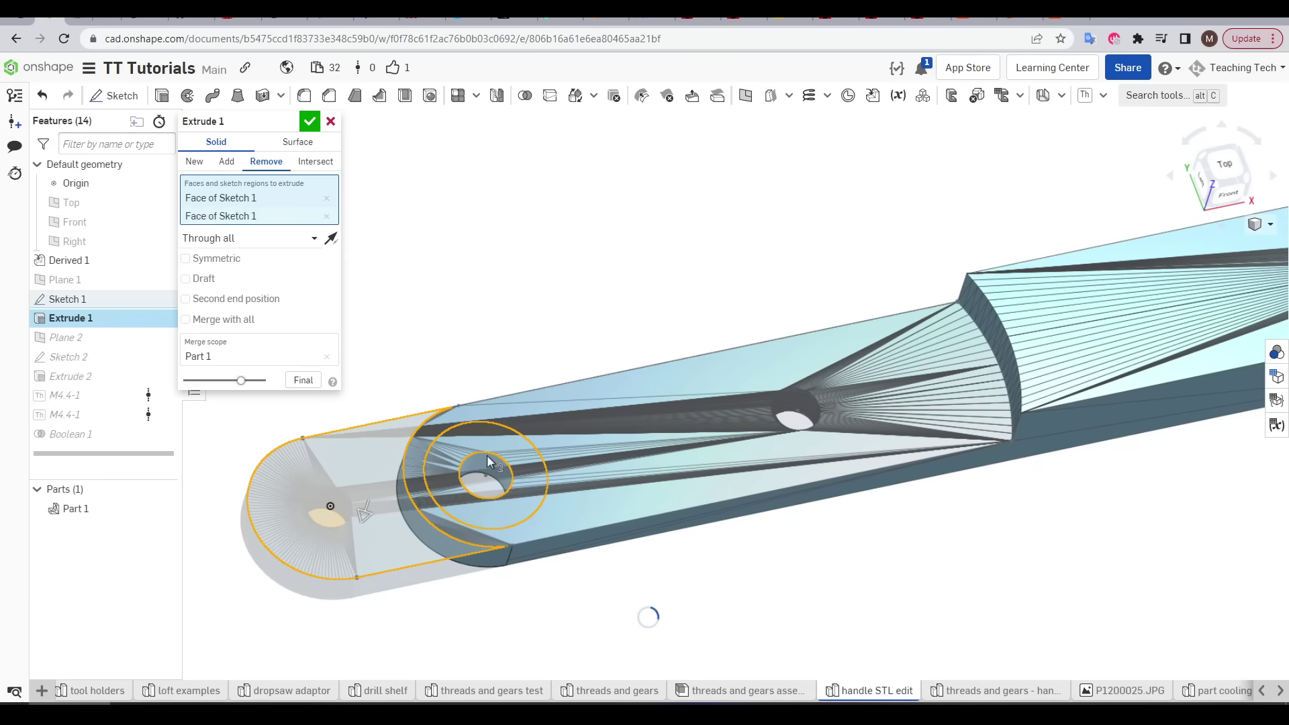
left_click(490, 466)
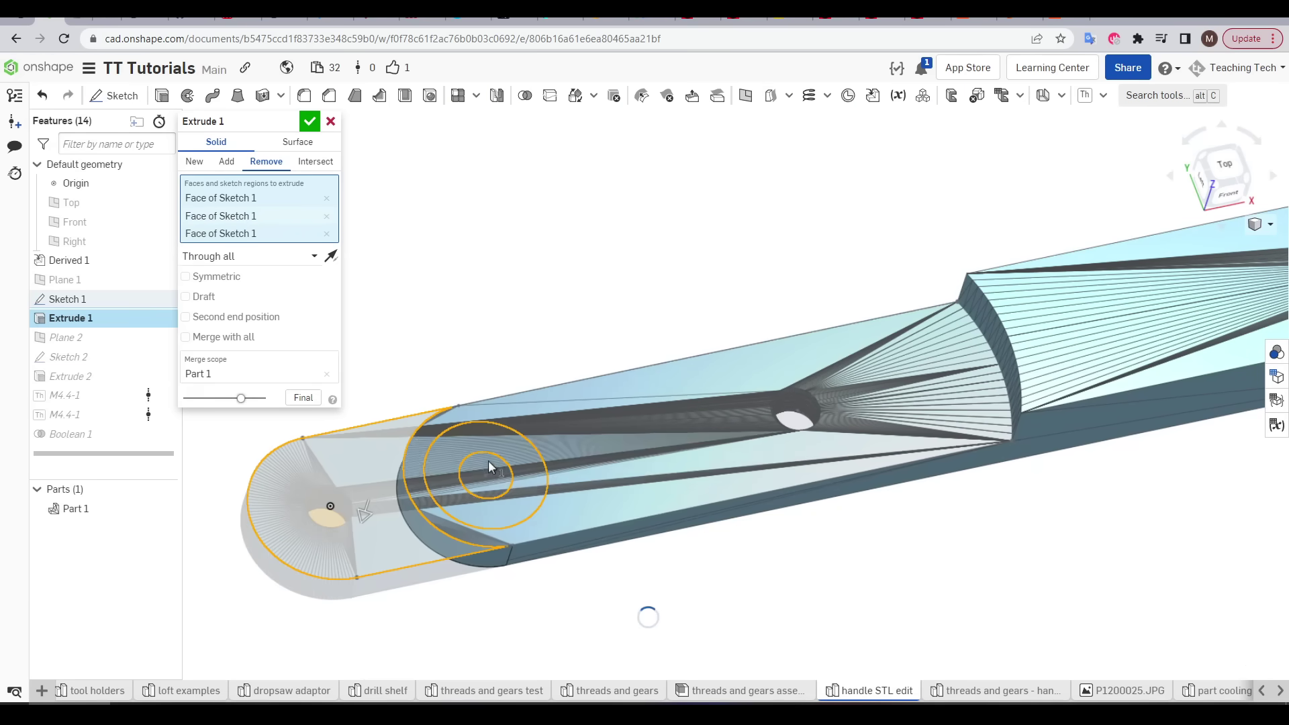
left_click(489, 460)
left_click(477, 436)
key("Return")
key("shift+e")
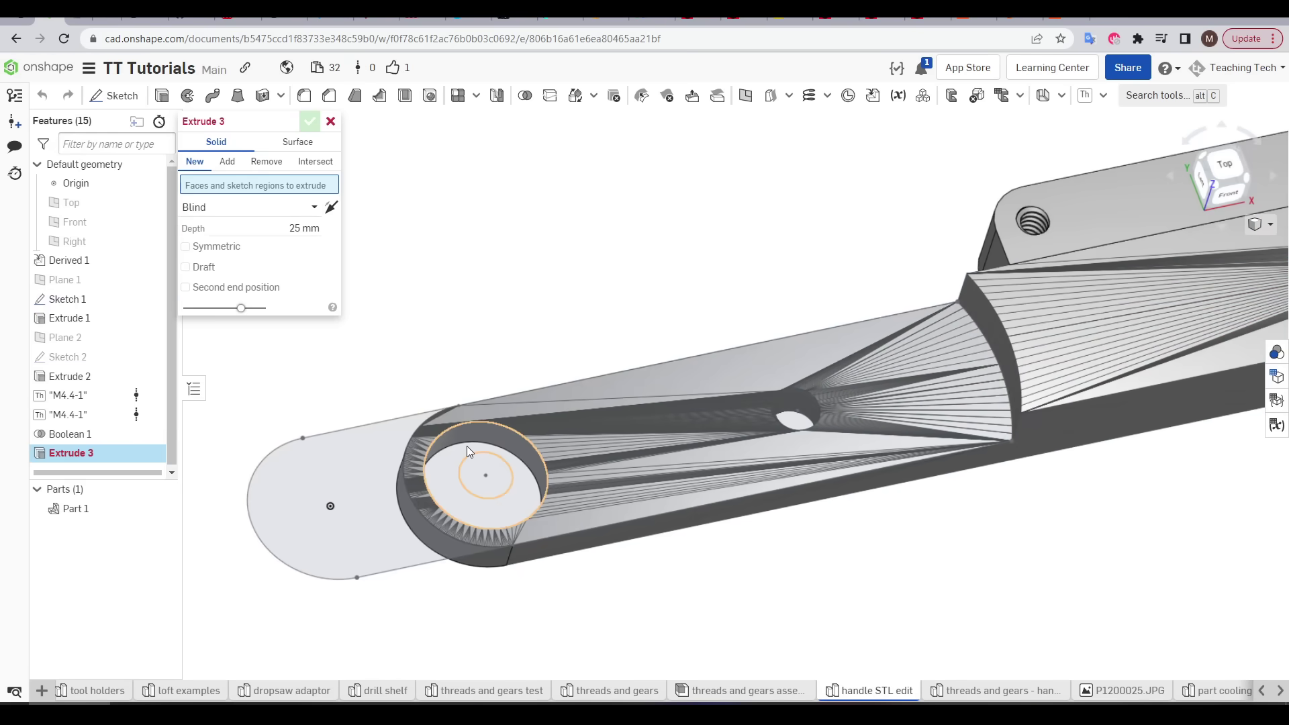
Extrude the inner circle as a separate new boss and thread its hole M6.5-1
left_click(465, 445)
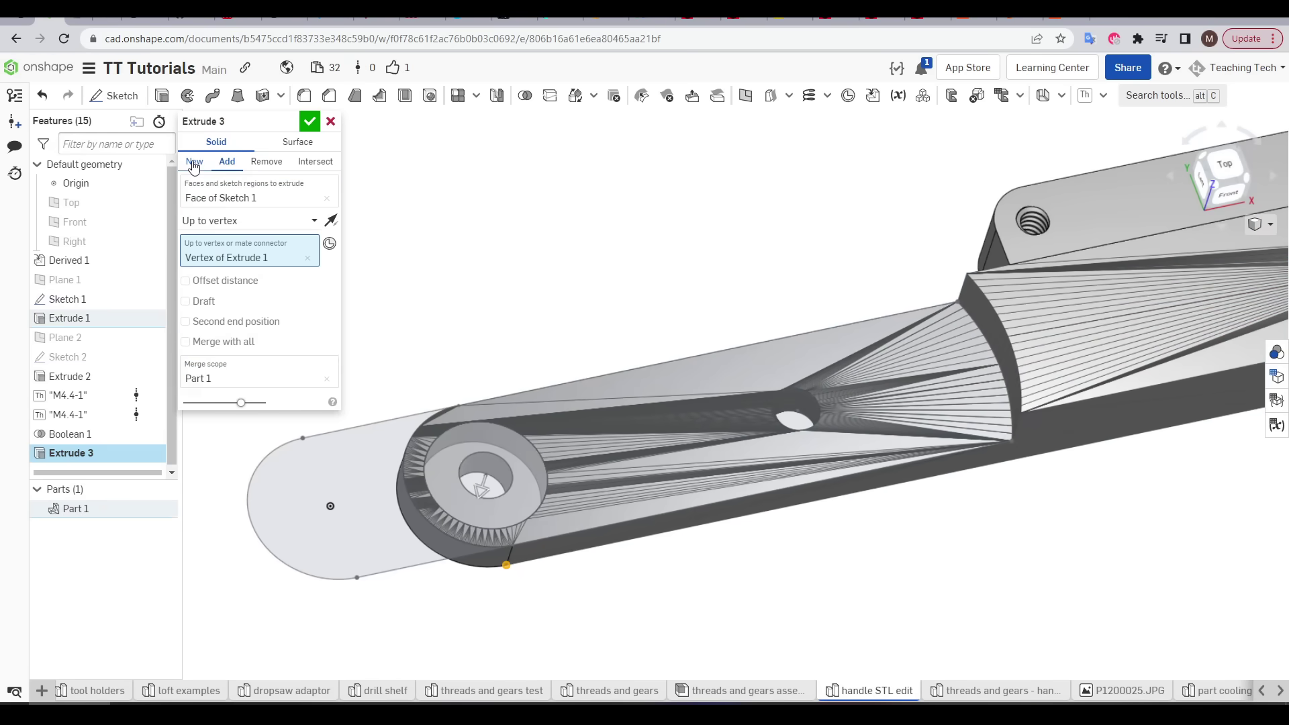
left_click(194, 163)
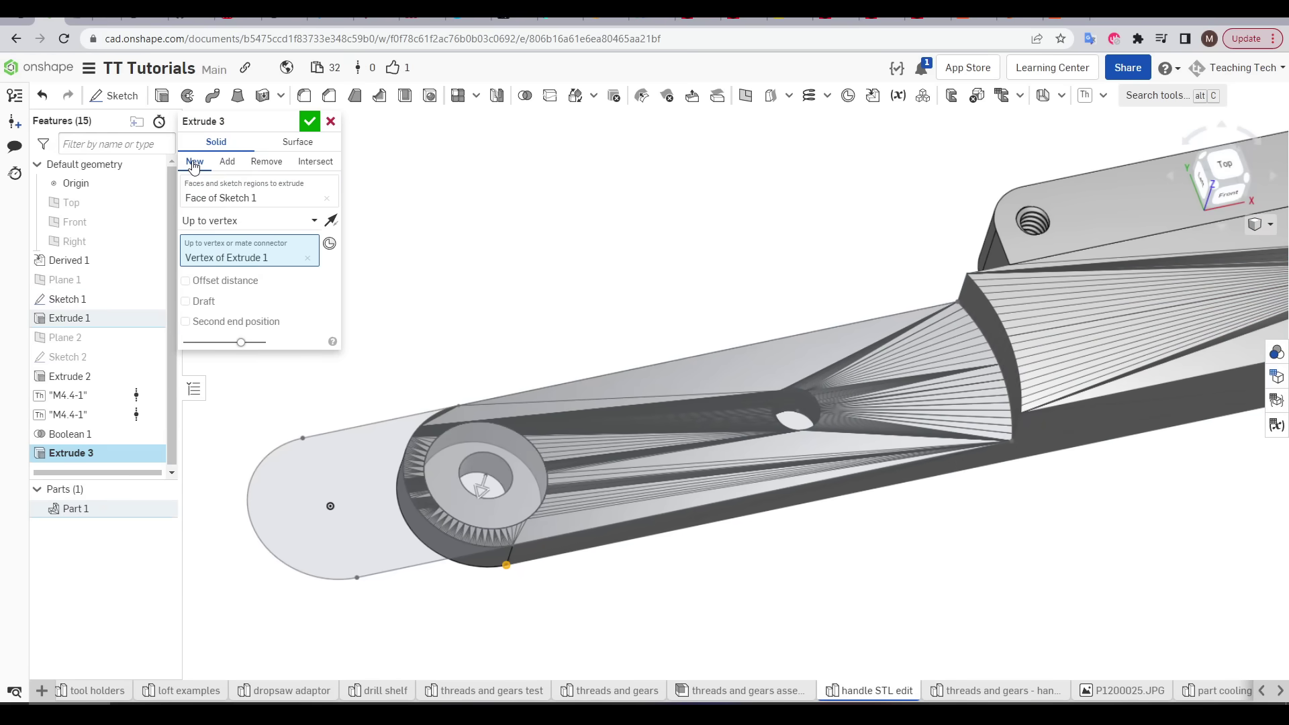
left_click(310, 122)
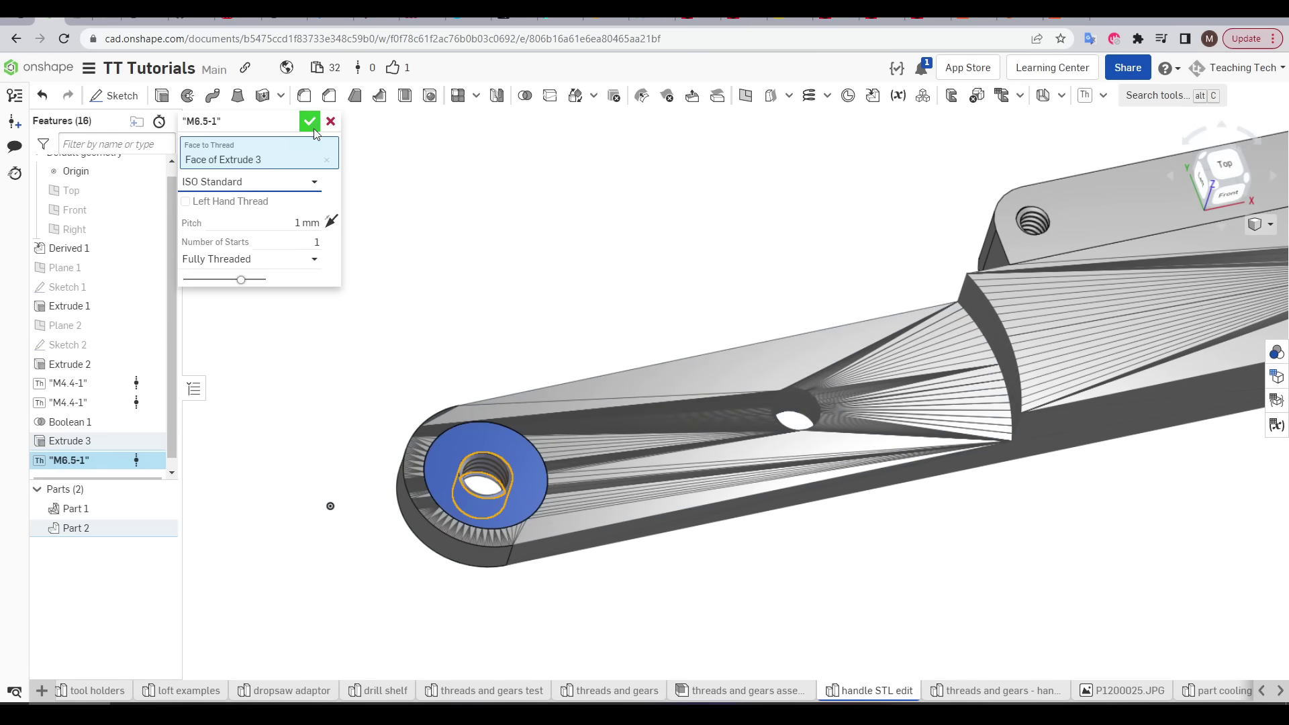
left_click(311, 122)
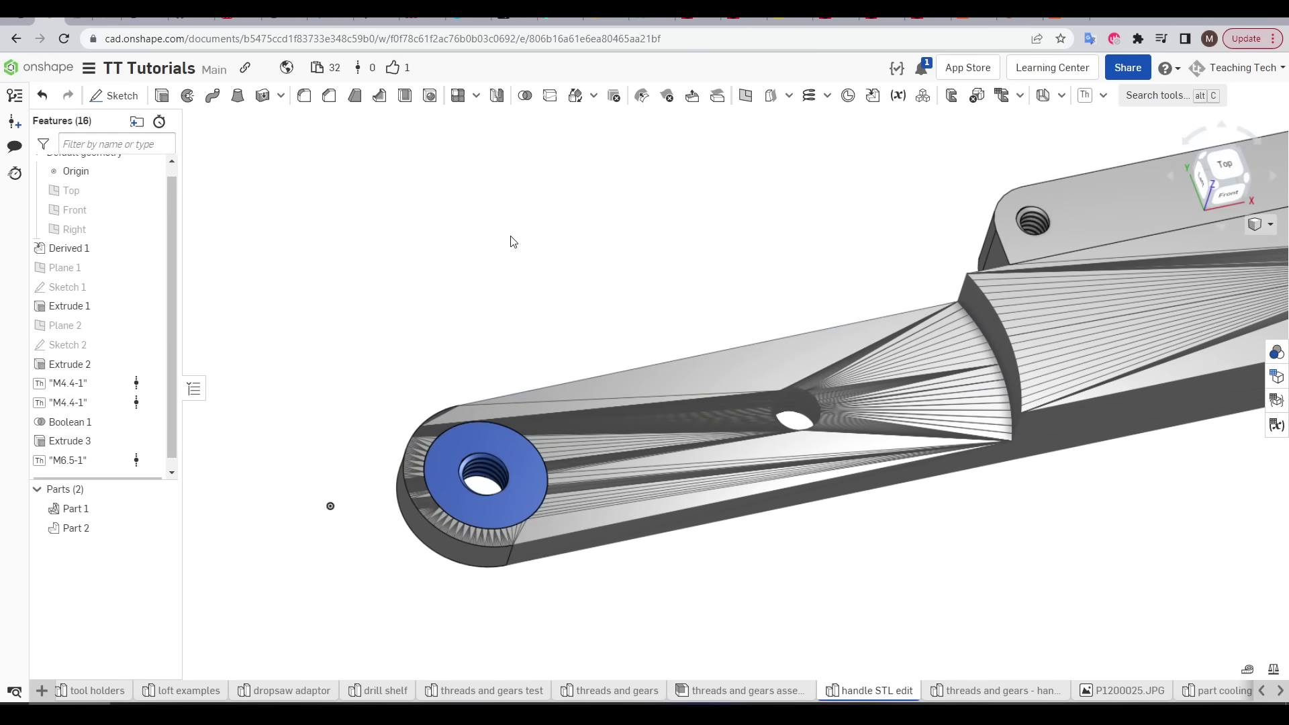
left_click(525, 95)
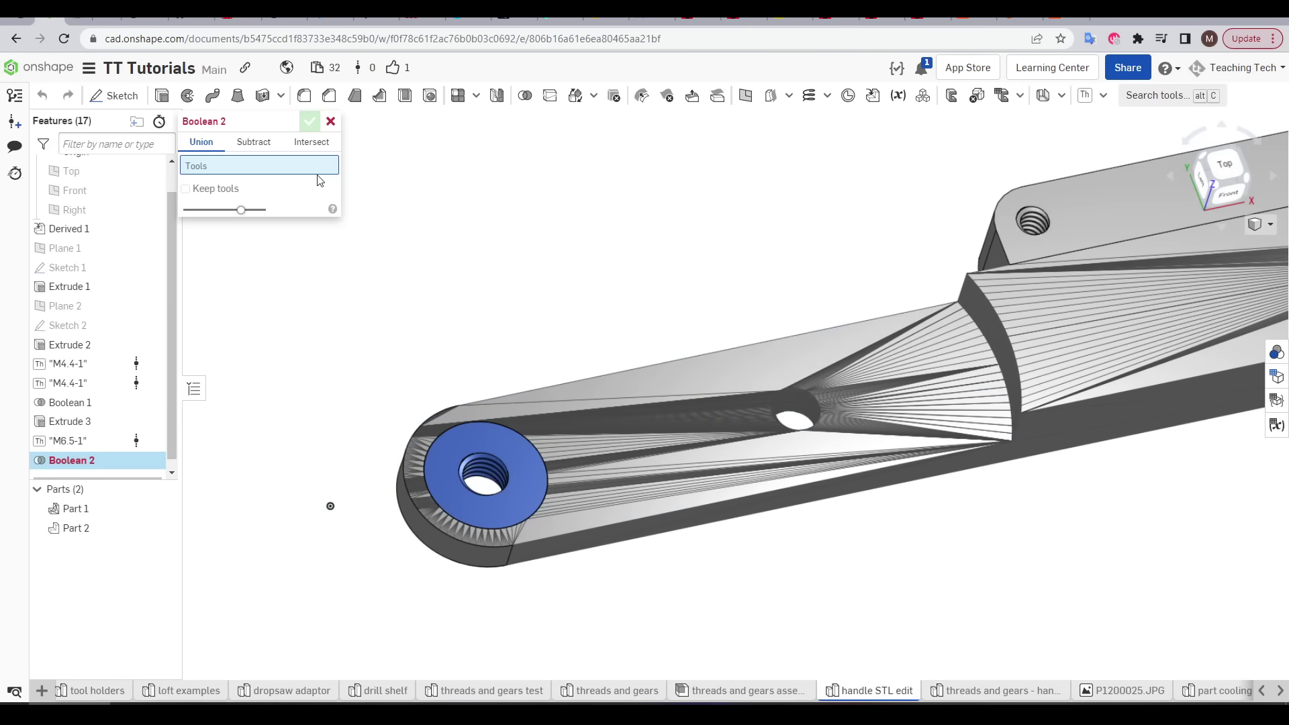
Union the threaded boss Part 2 into the handle Part 1
left_click(485, 438)
left_click(546, 409)
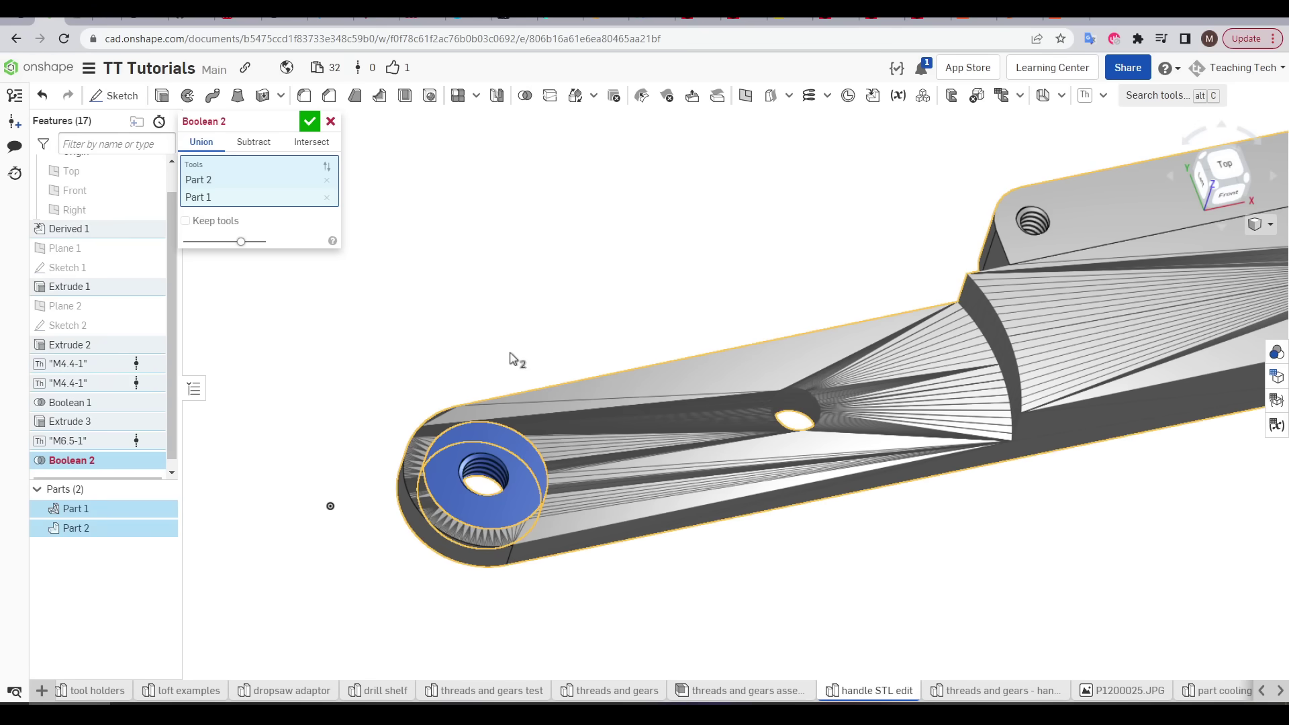
left_click(310, 121)
key("f")
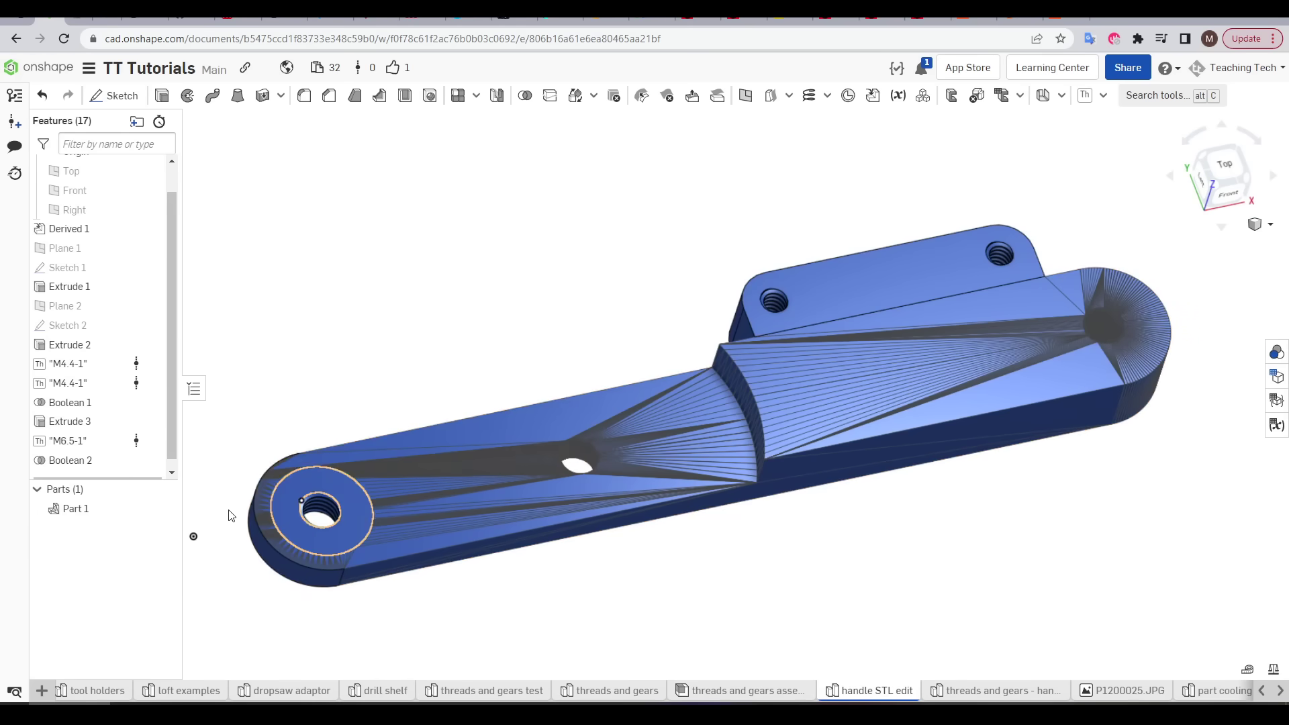
Export Part 1 as a binary STL in millimetres at Fine resolution
right_click(100, 504)
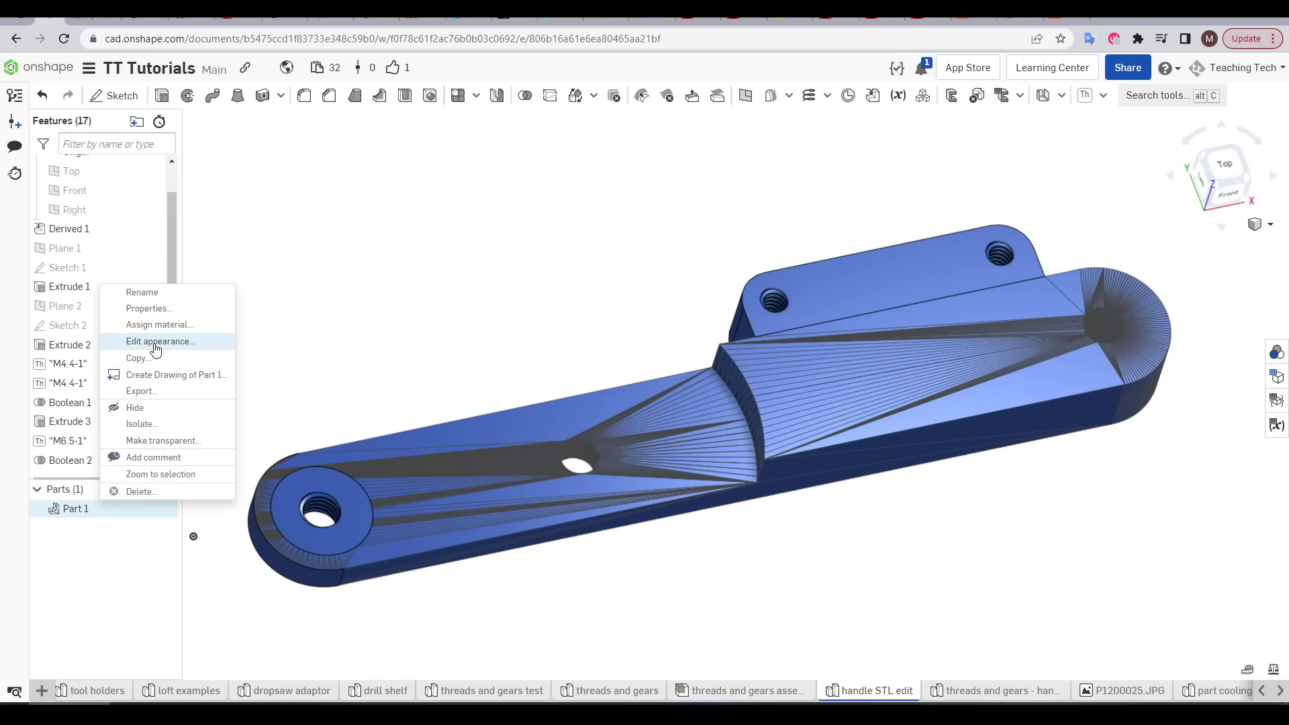
left_click(141, 390)
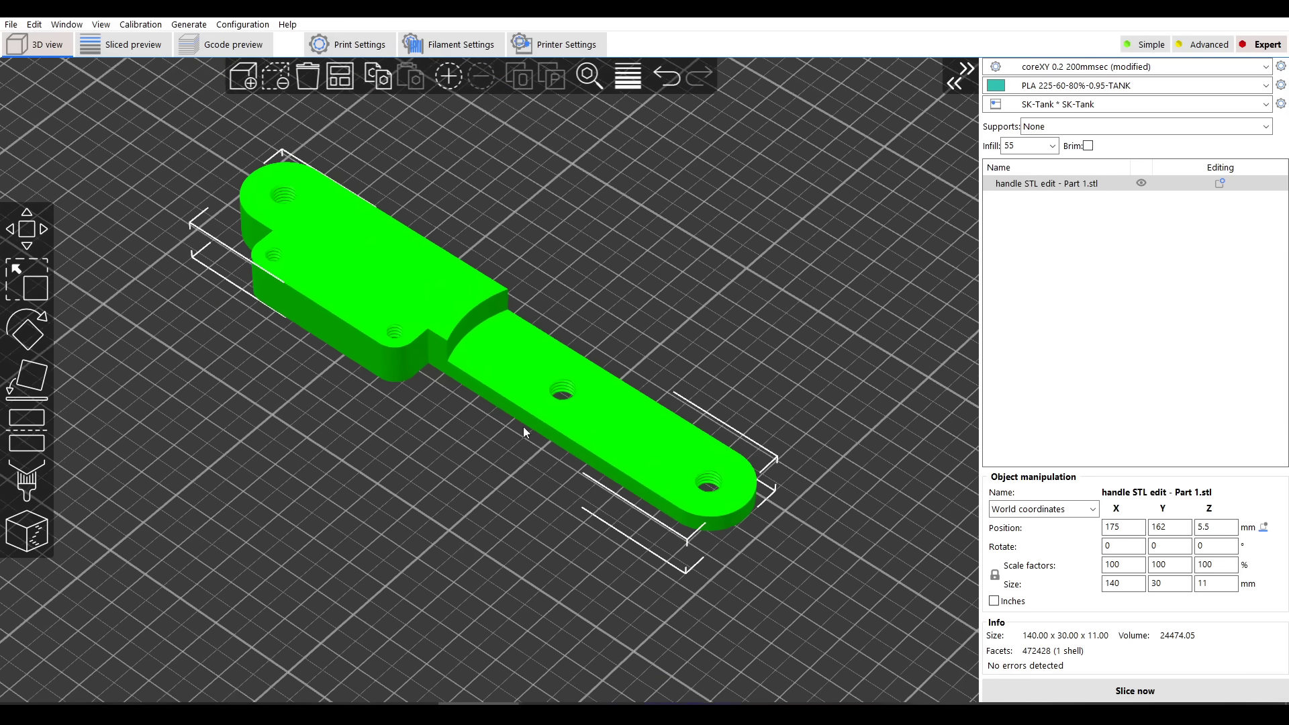
middle_click_drag(523, 430, 527, 468)
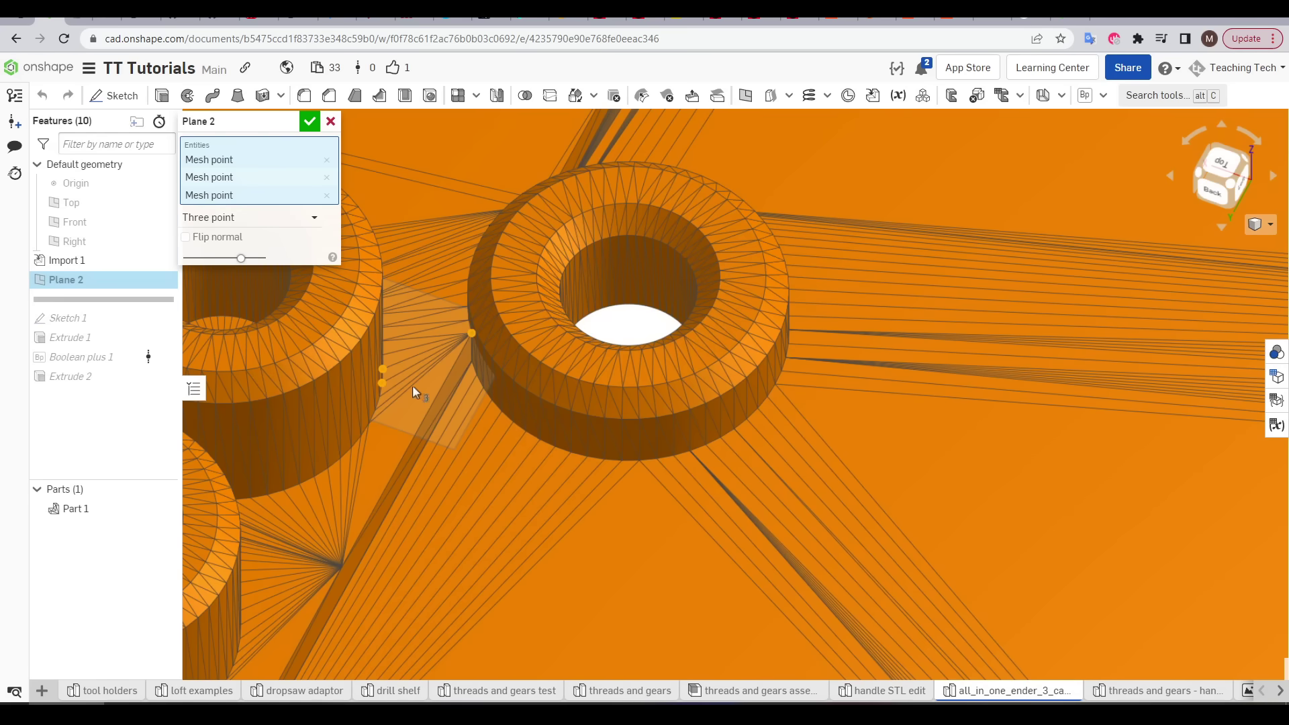
Roll the case history past Plane 2 and Sketch 1, viewing the rectangle from behind
middle_click_drag(412, 385, 491, 383)
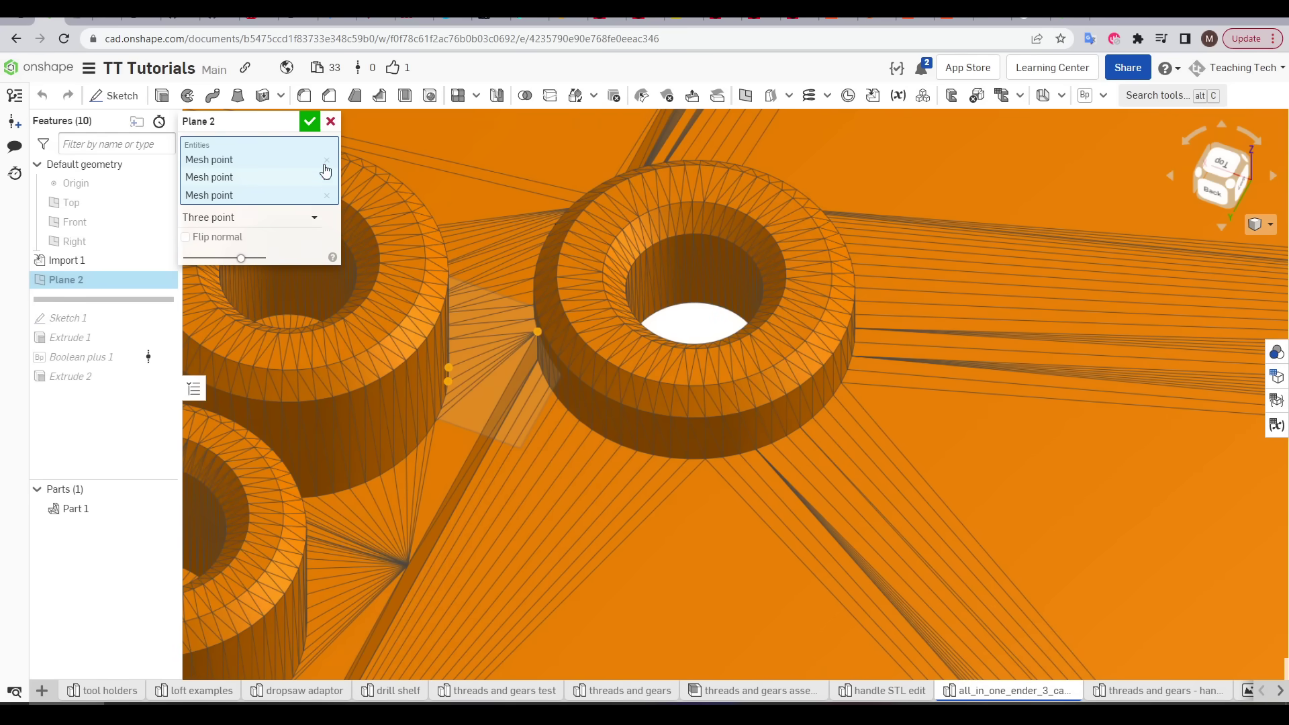
left_click(309, 121)
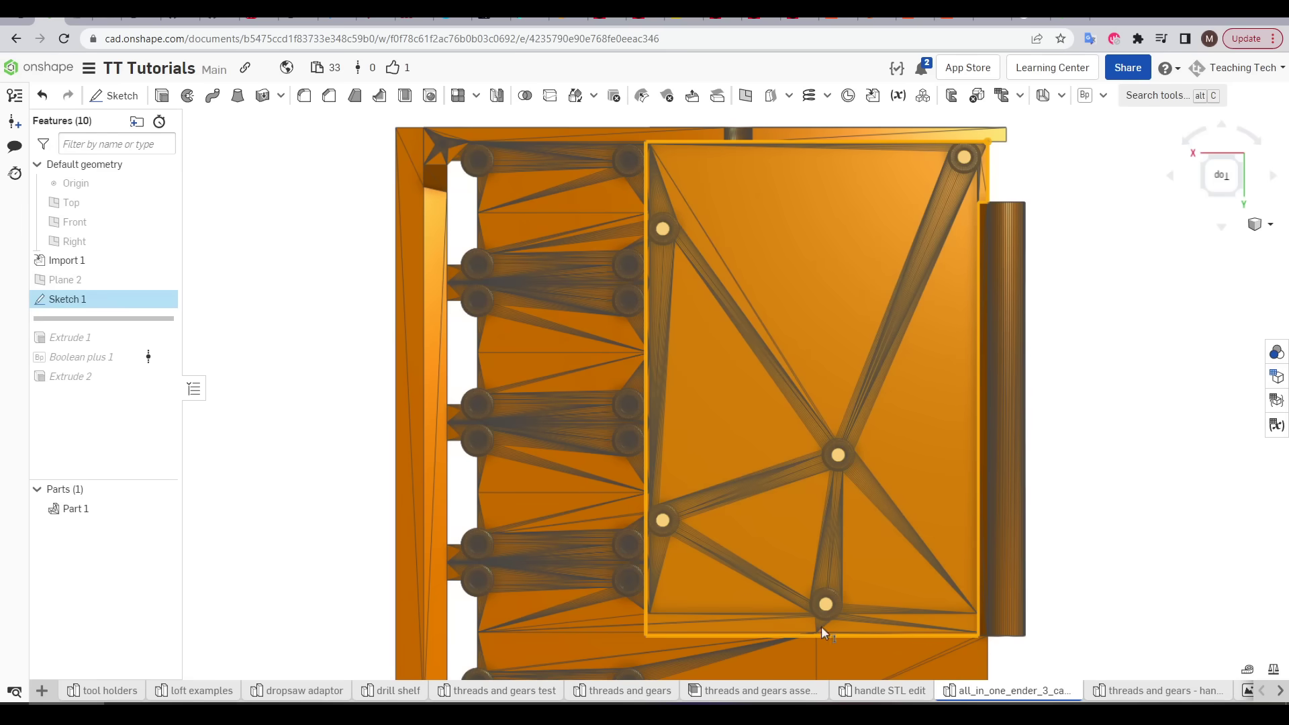
right_click_drag(972, 625, 908, 482)
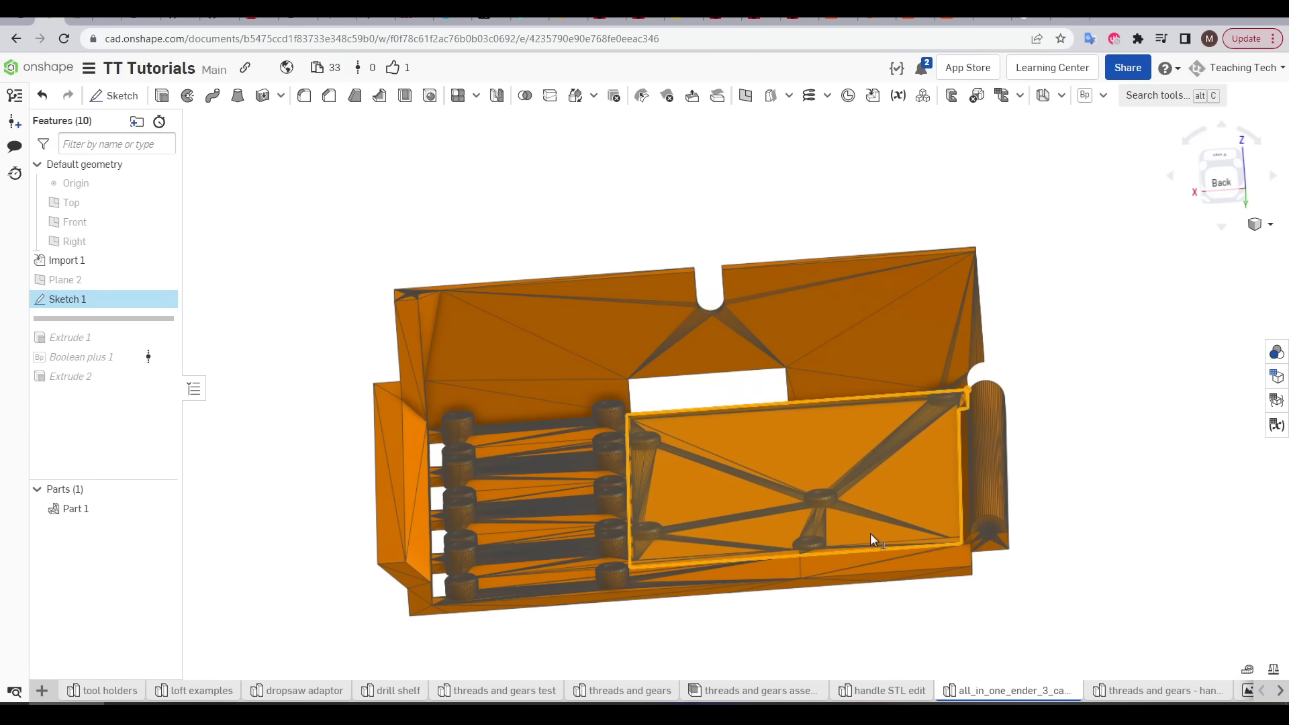
scroll(754, 510, "up", 10)
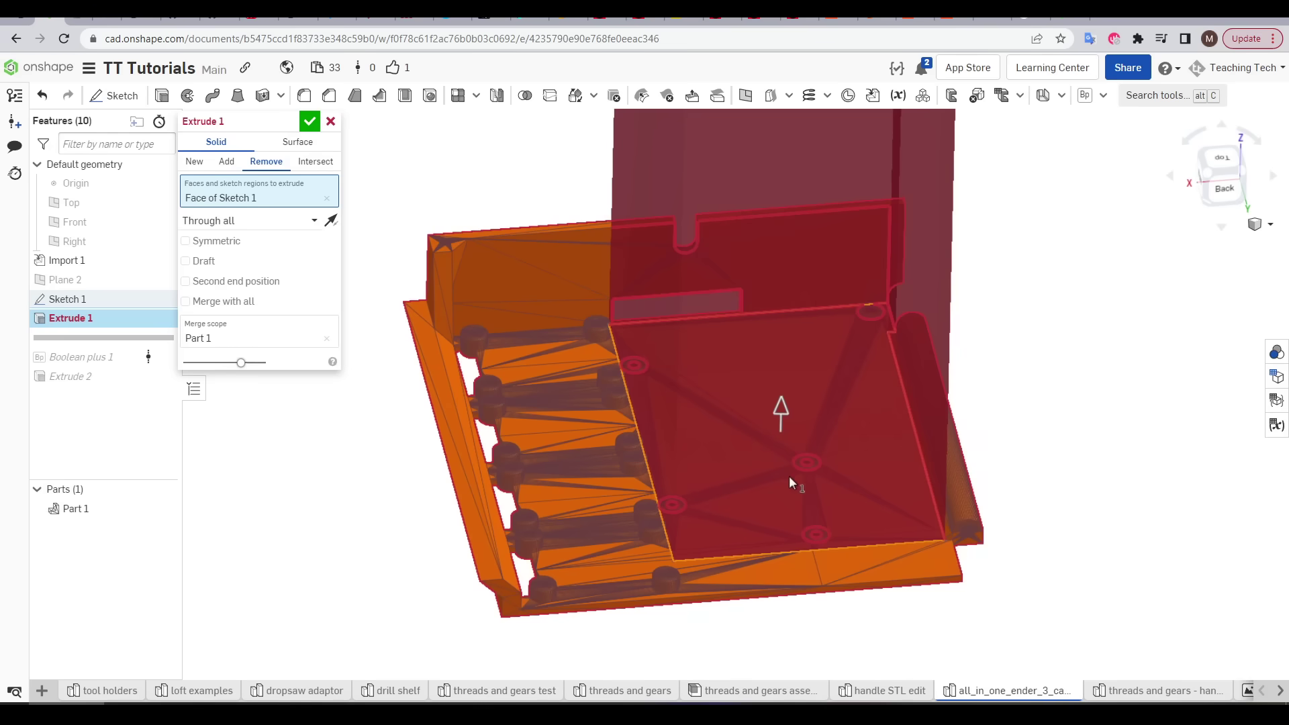
Cancel Extrude 1 and load the Boolean Plus custom feature from its pasted document link
mouse_move(814, 521)
right_mouse_down()
mouse_move(763, 511)
mouse_move(777, 542)
mouse_move(798, 534)
mouse_move(792, 521)
right_mouse_up()
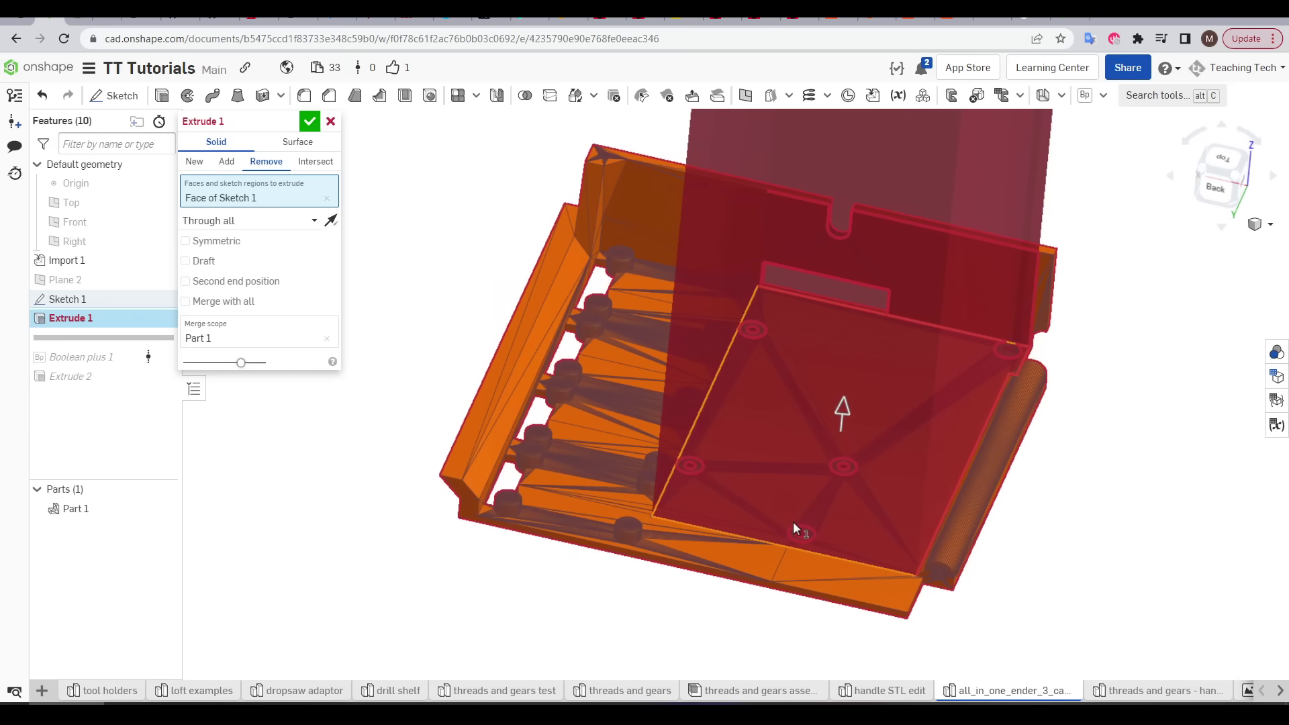
key("Escape")
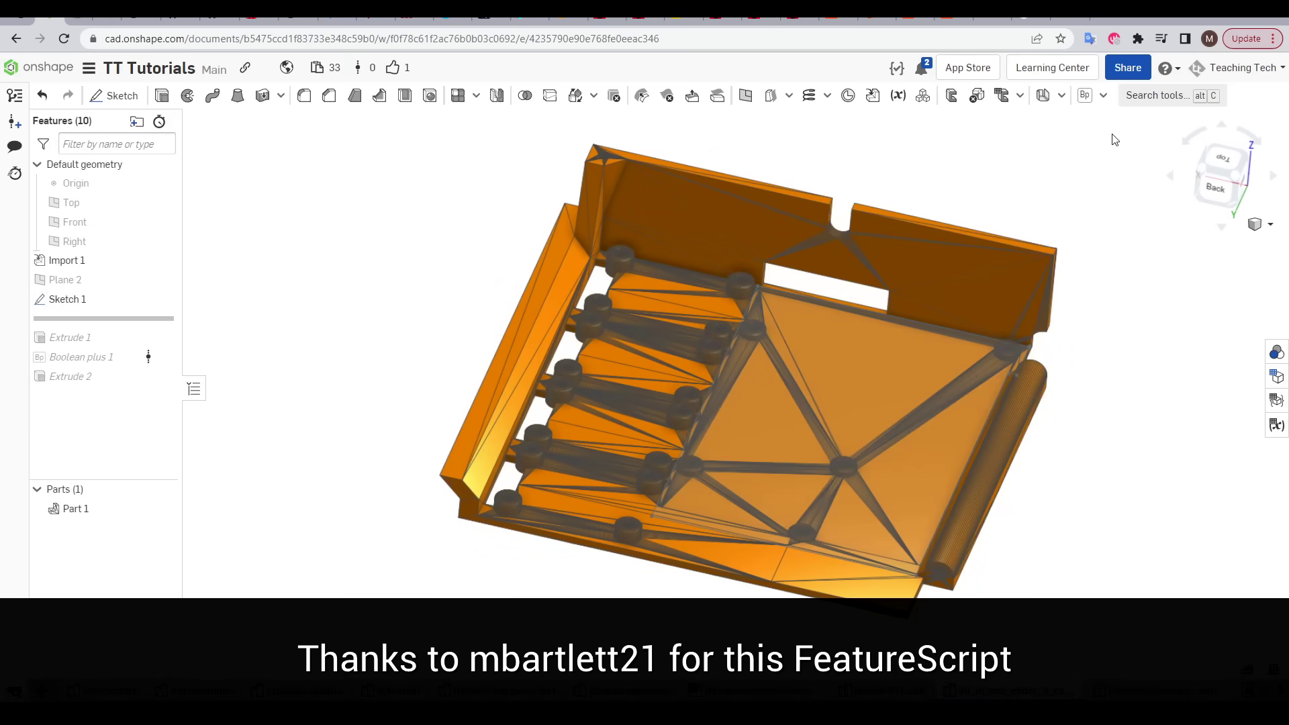
left_click(1101, 99)
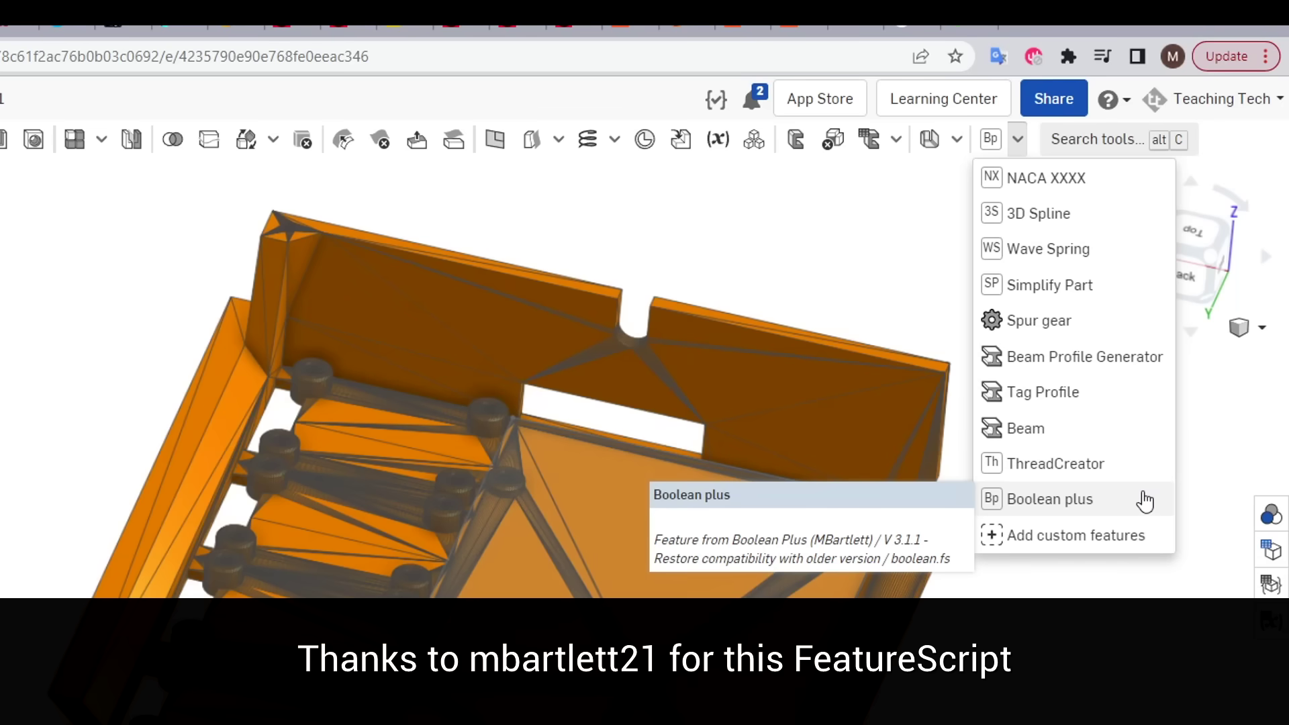
left_click(1078, 534)
key("ctrl+v")
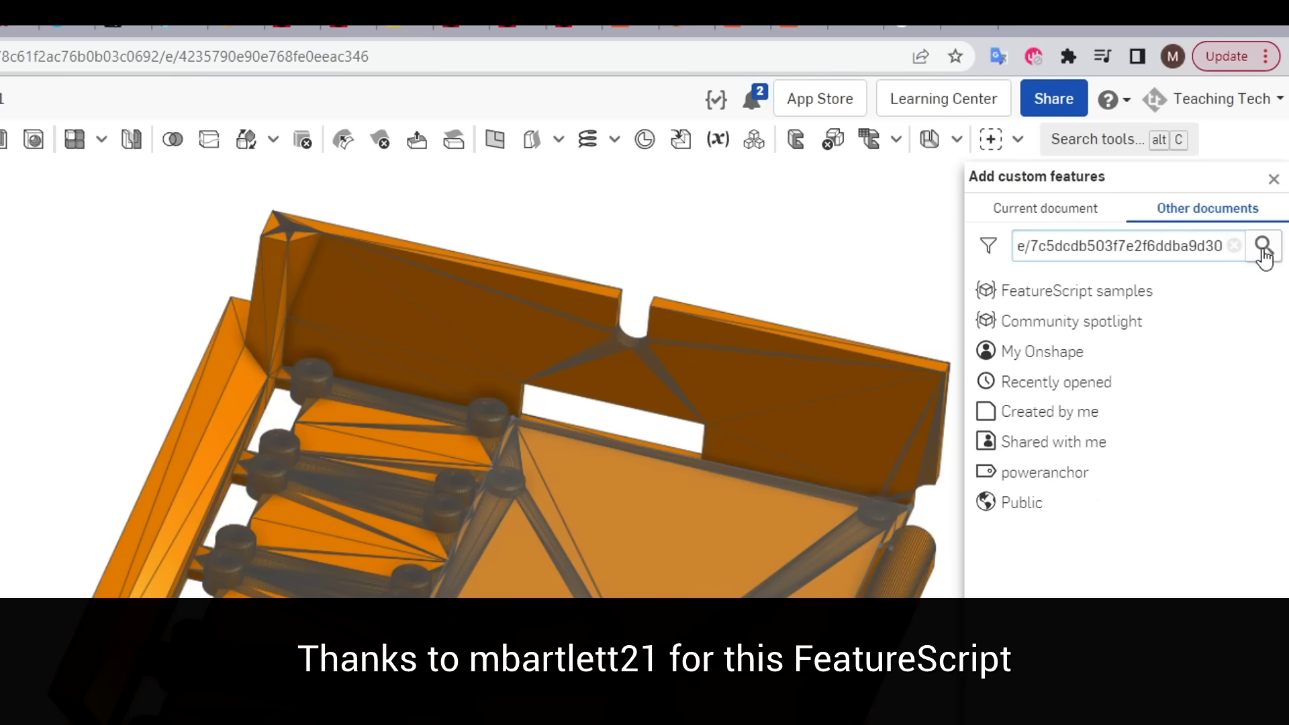
left_click(1263, 248)
left_click(1139, 291)
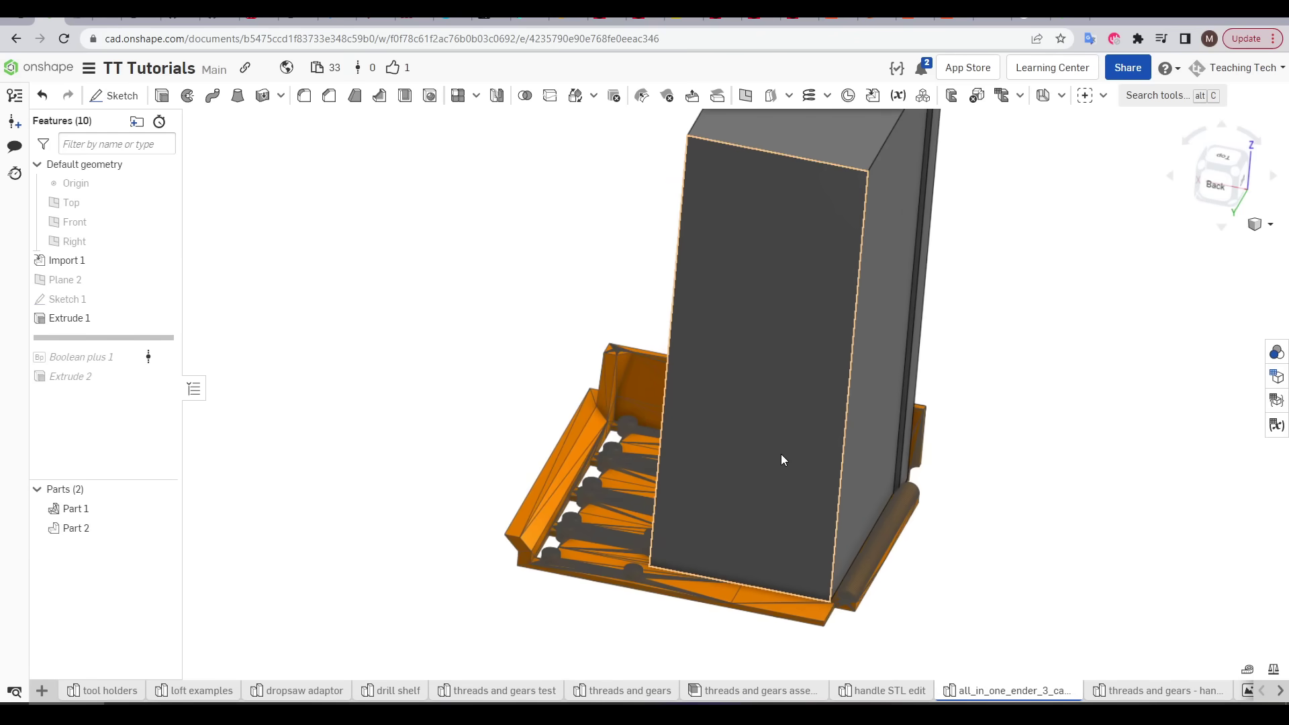
Subtract the tall box Part 2 from the tray Part 1 with Boolean plus
mouse_move(730, 500)
right_mouse_down()
mouse_move(775, 506)
mouse_move(736, 492)
mouse_move(725, 509)
right_mouse_up()
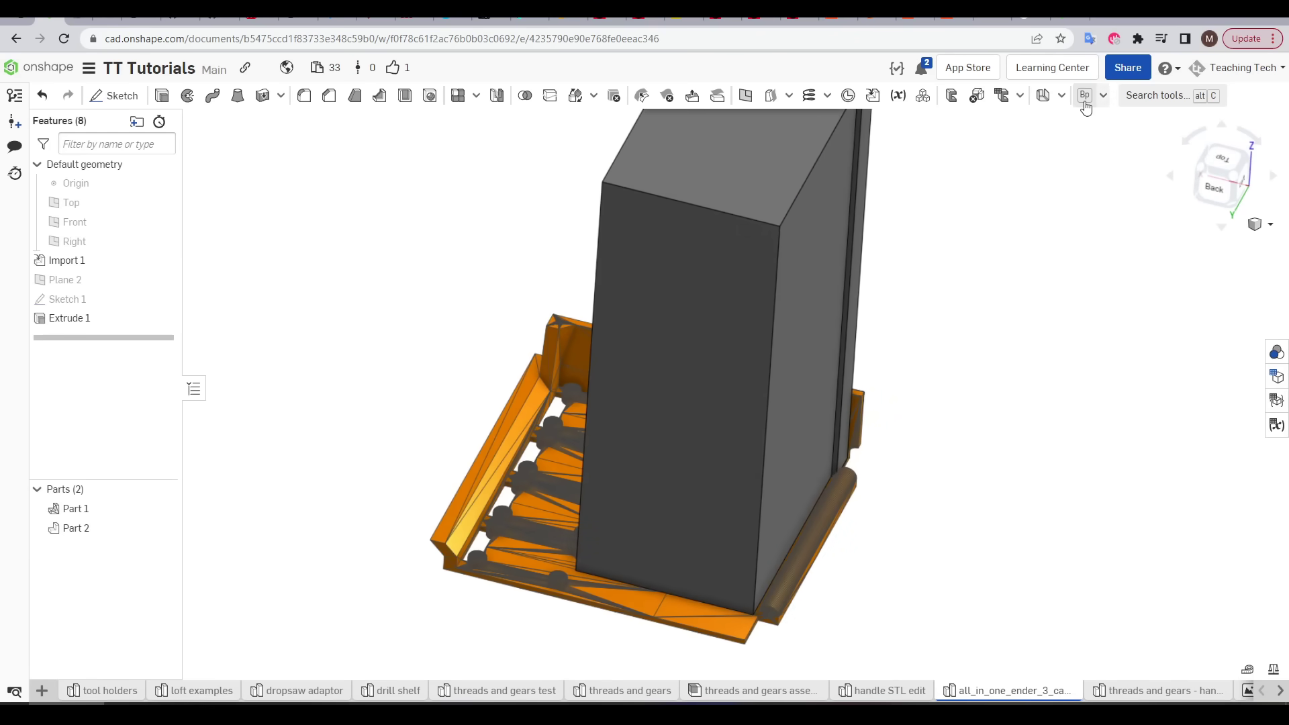
left_click(1085, 95)
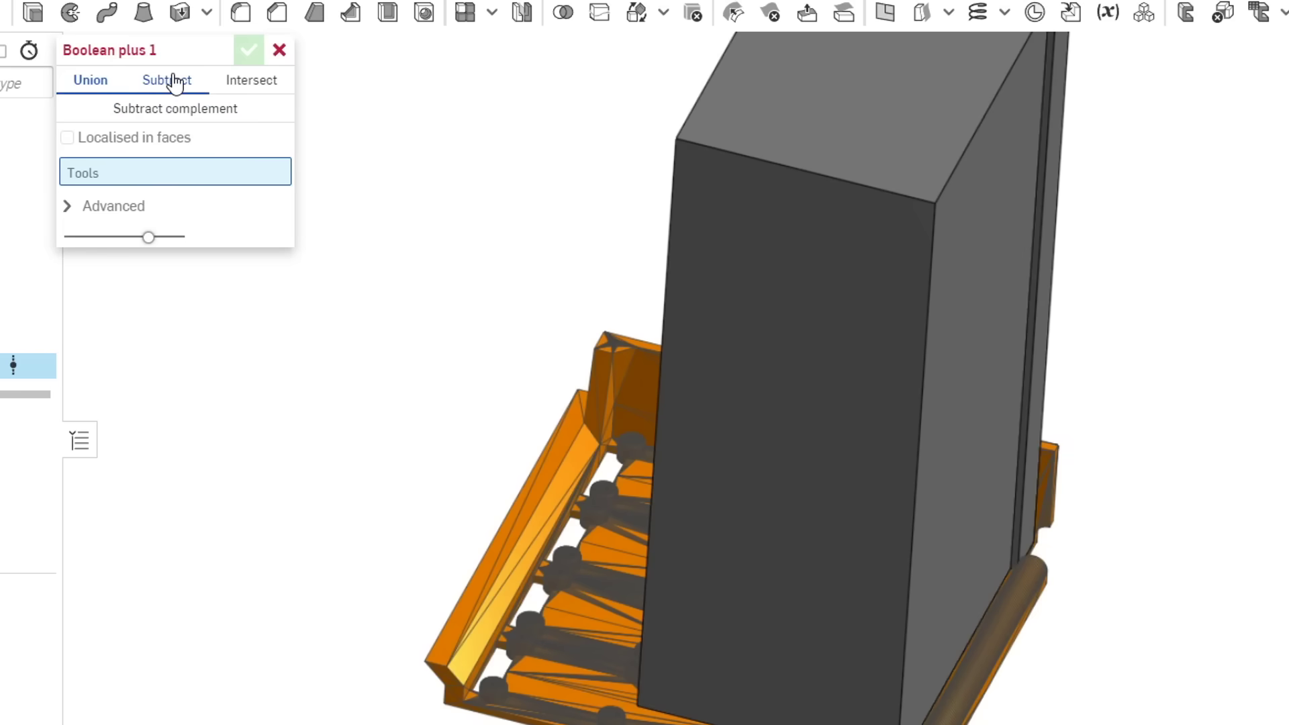
left_click(173, 83)
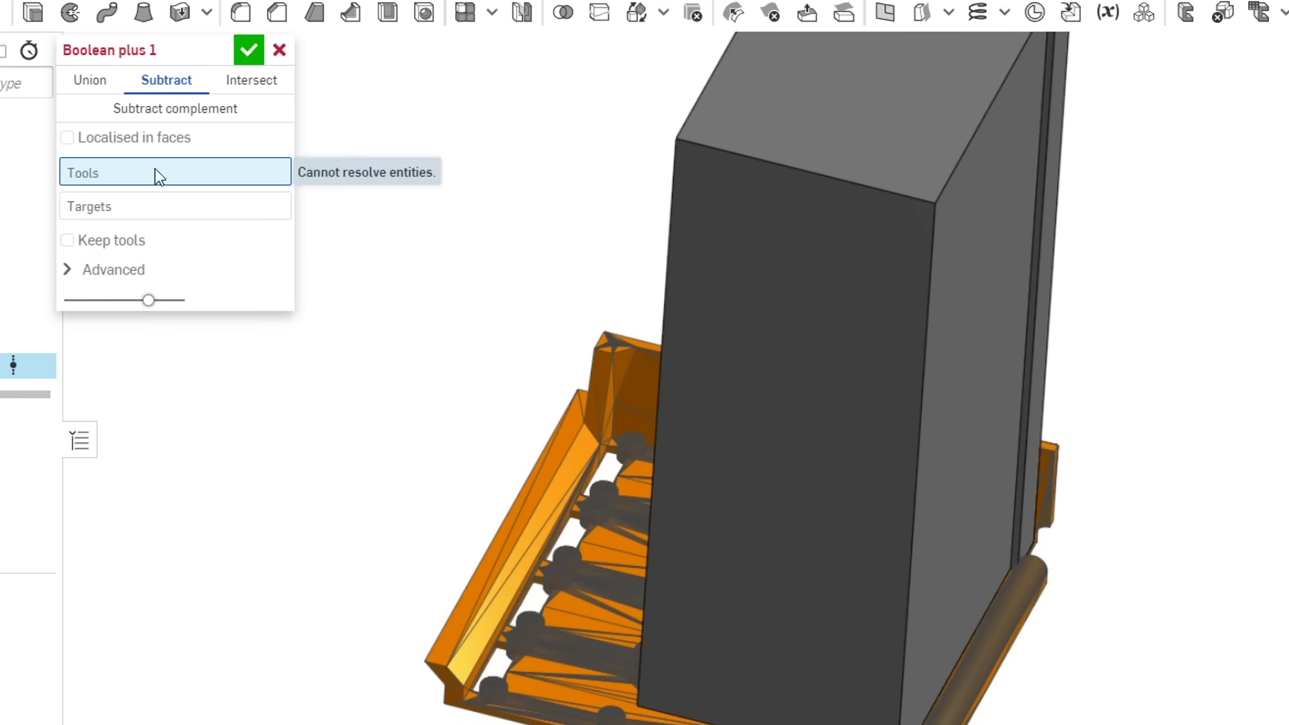
left_click(722, 222)
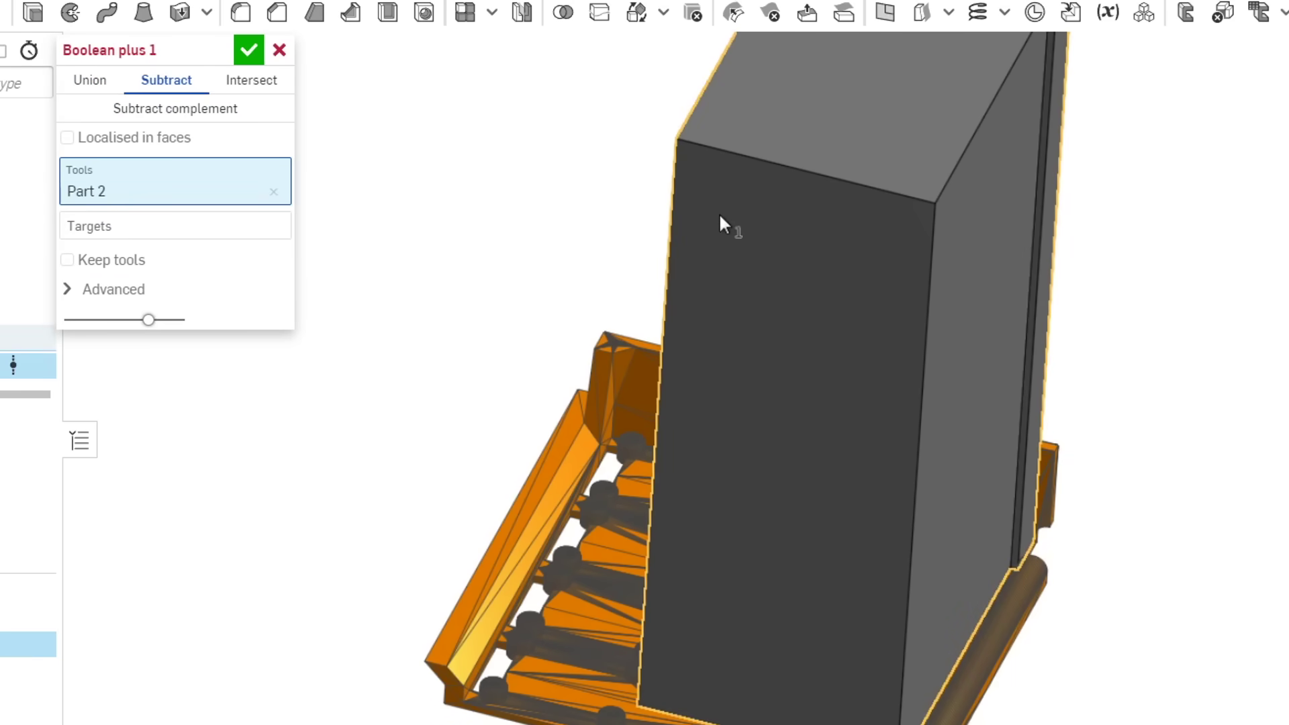
left_click(171, 229)
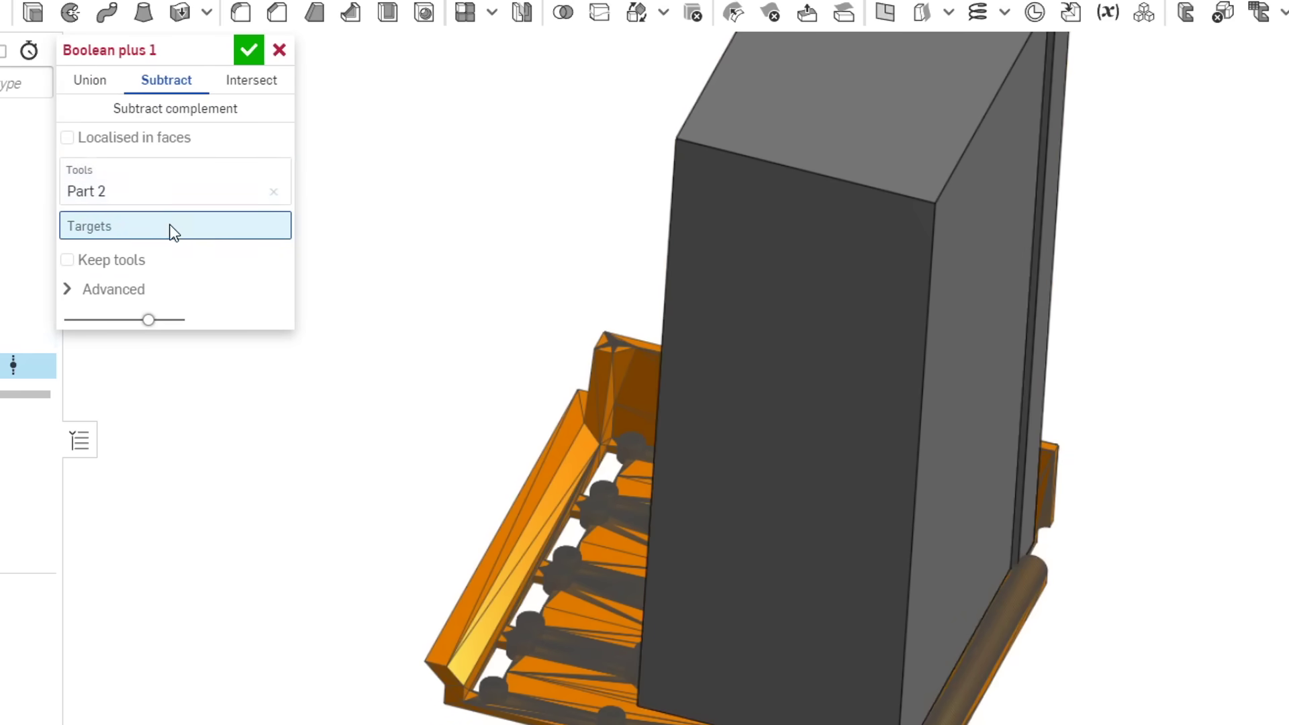
left_click(545, 465)
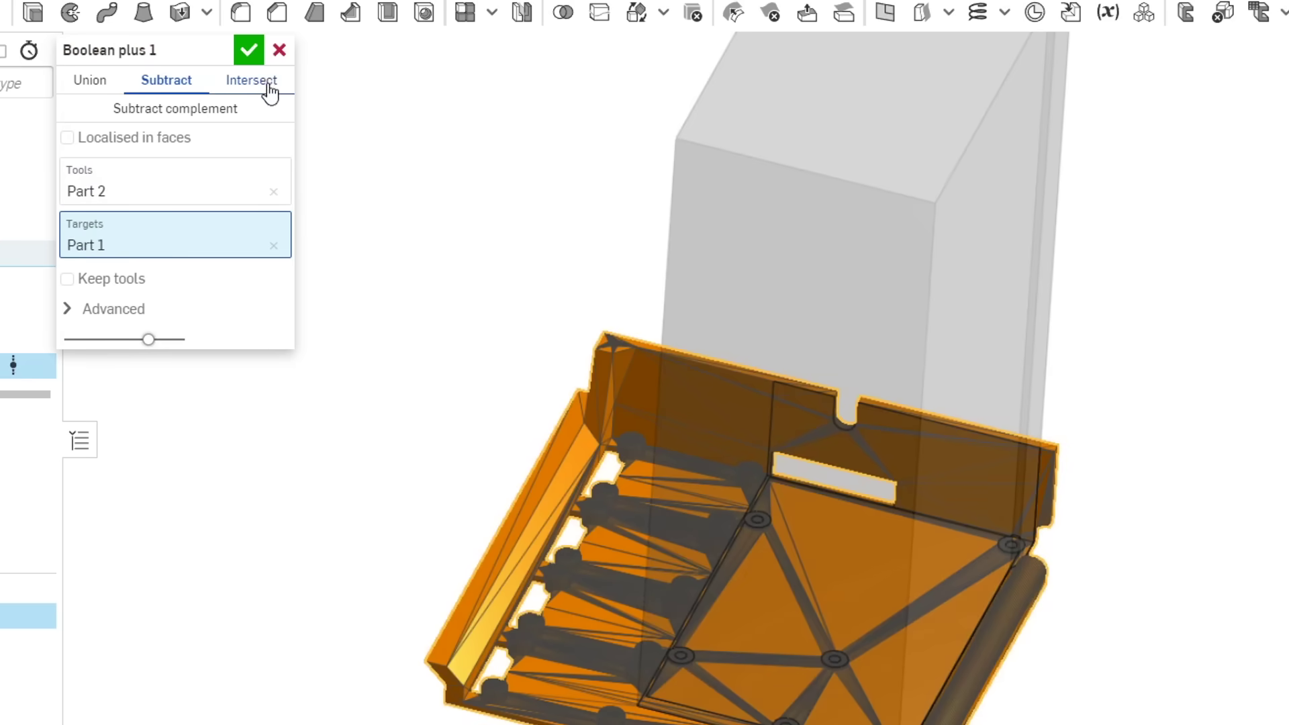
left_click(255, 50)
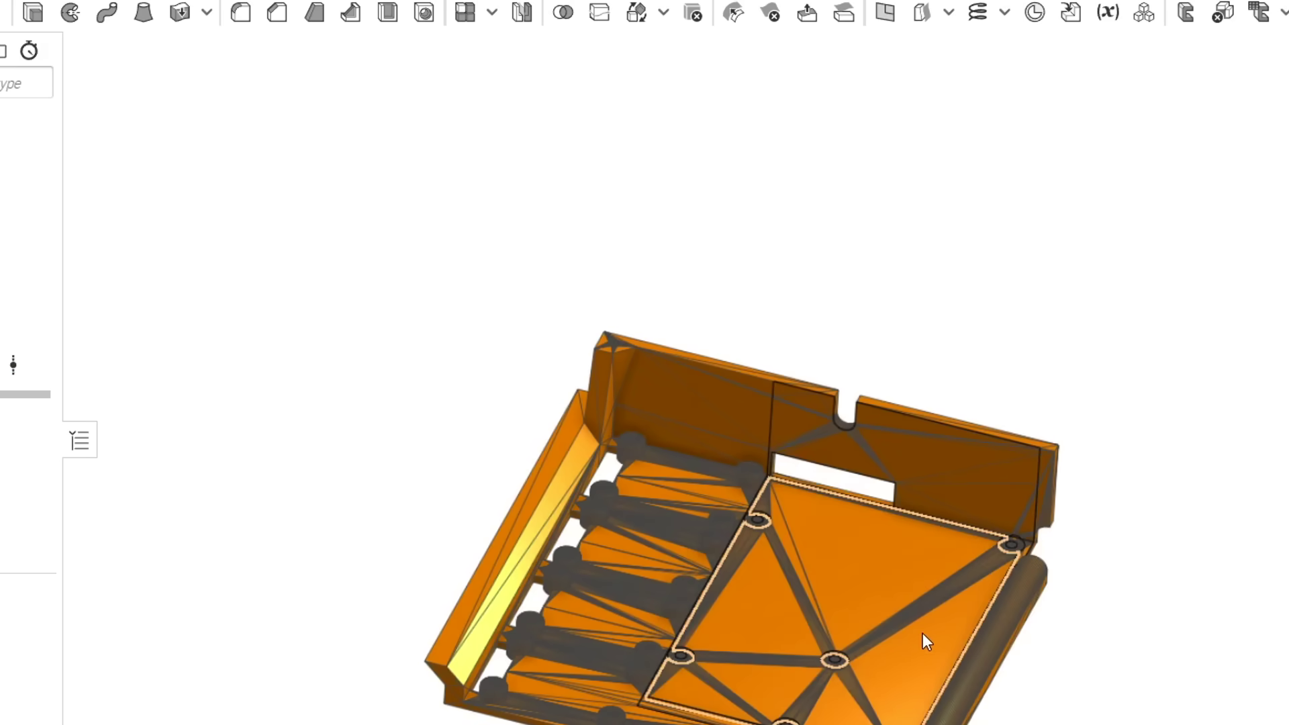
scroll(935, 667, "down", 3)
left_click(32, 12)
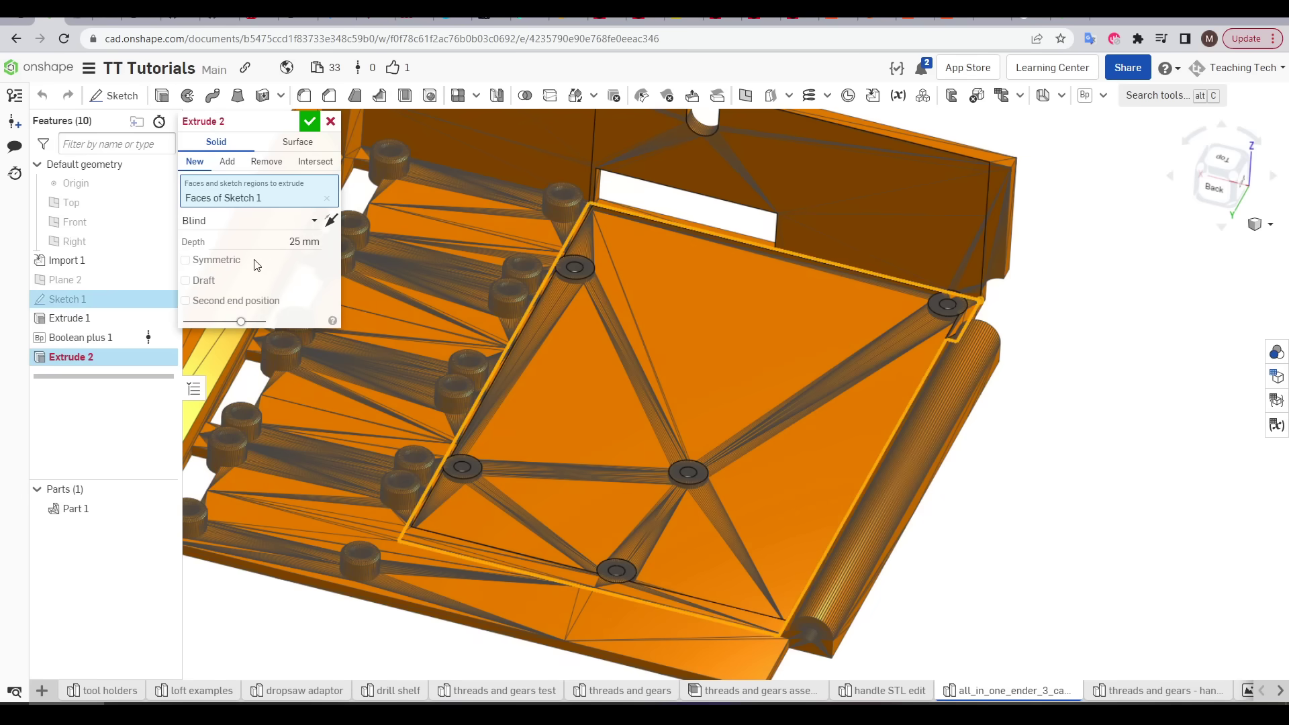
Make Extrude 2 add material up to the tray's top corner mesh point
left_click(227, 161)
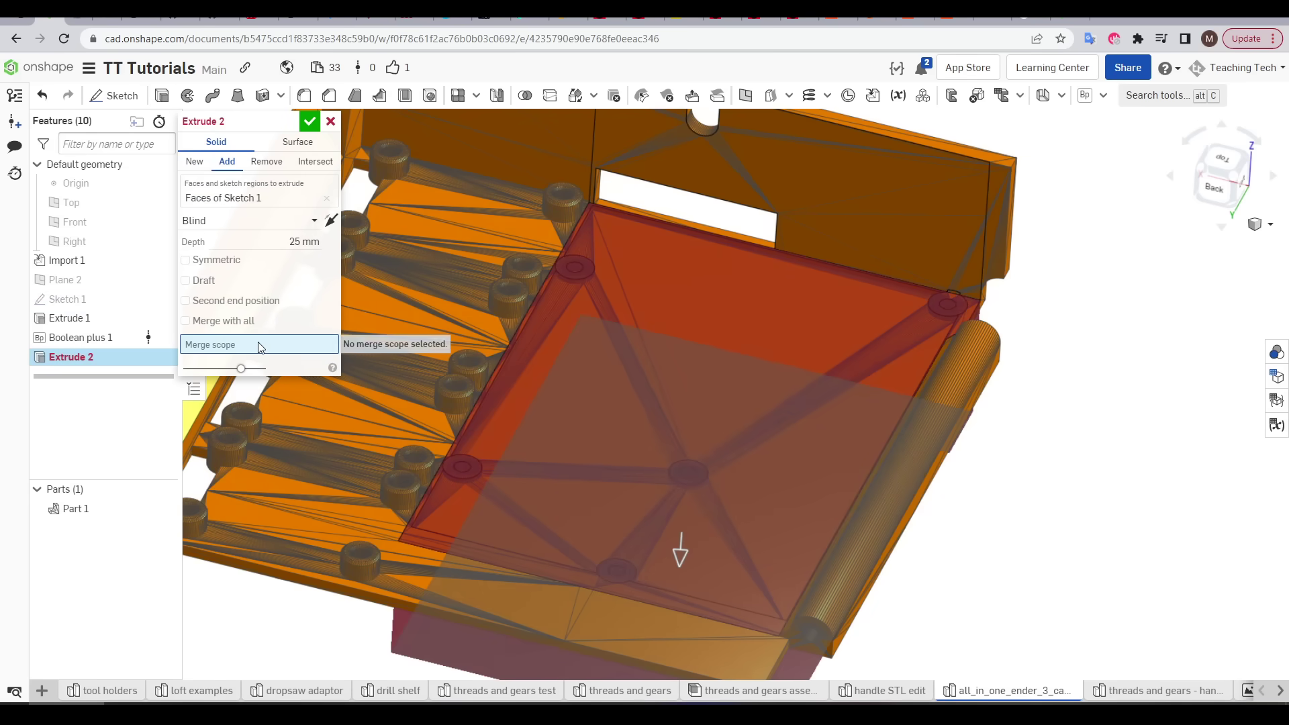
left_click(248, 220)
left_click(250, 335)
scroll(441, 525, "down", 5)
key("shift+2")
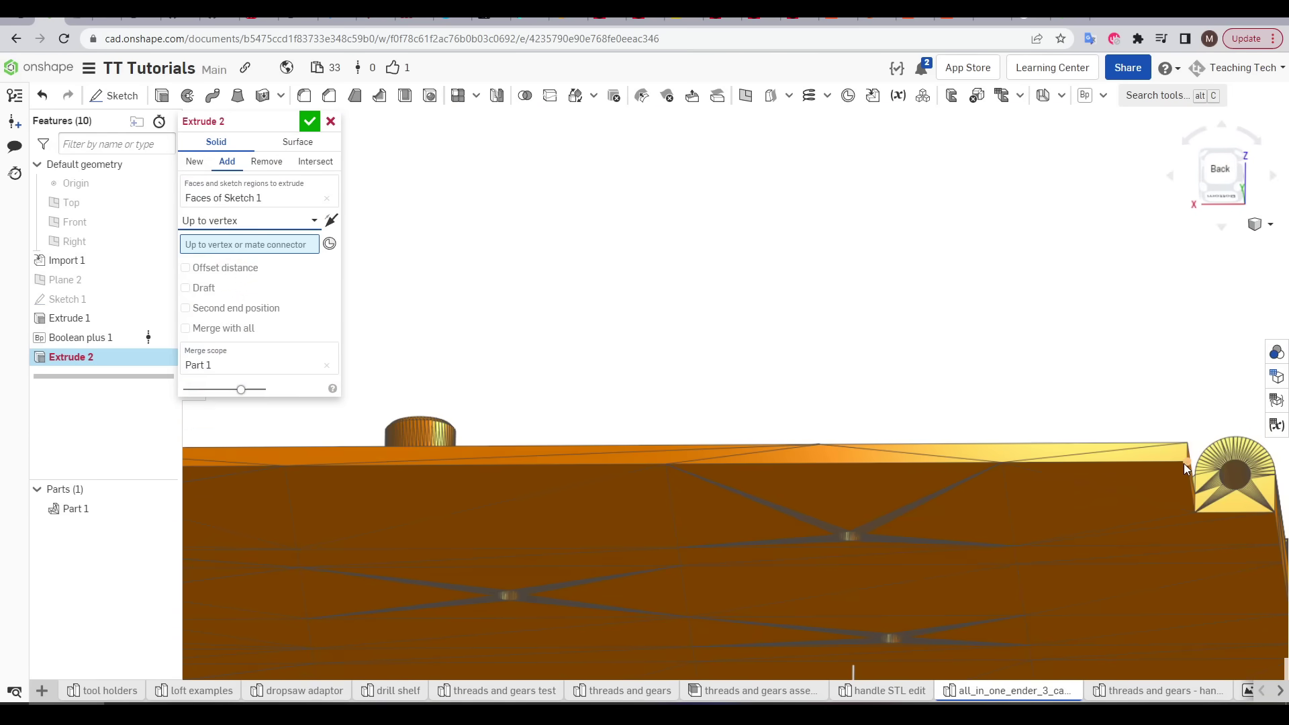
left_click(1184, 465)
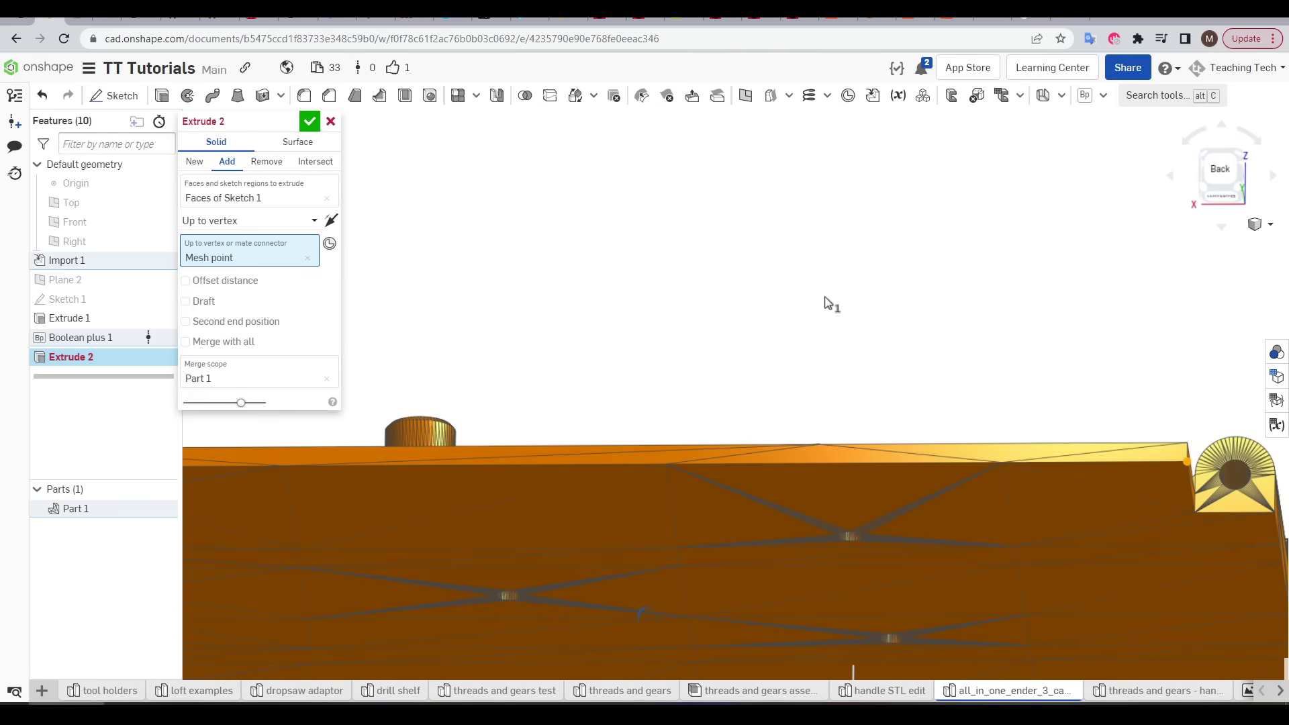
key("Return")
scroll(610, 296, "down", 5)
right_click_drag(739, 325, 753, 403)
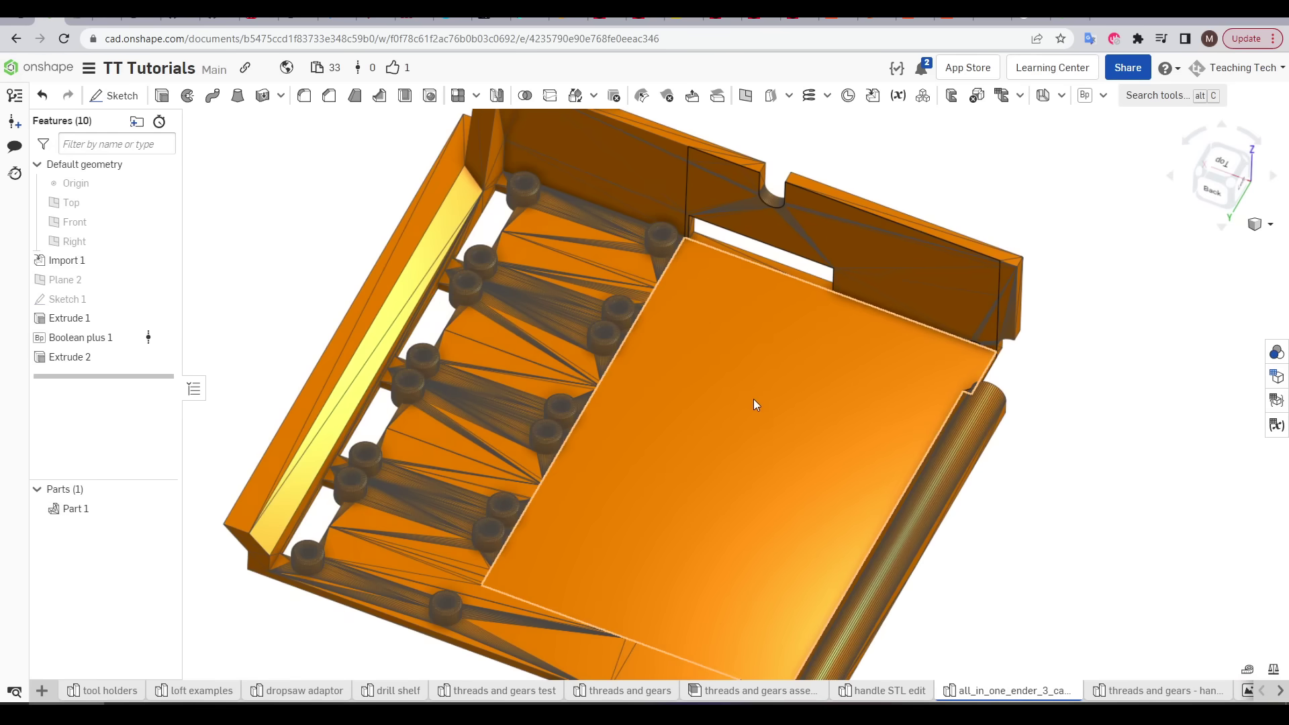
right_click_drag(775, 486, 837, 440)
Sketch four circles 45×75 mm apart on the plate face and cut them through all
left_click(835, 436)
key("shift+s")
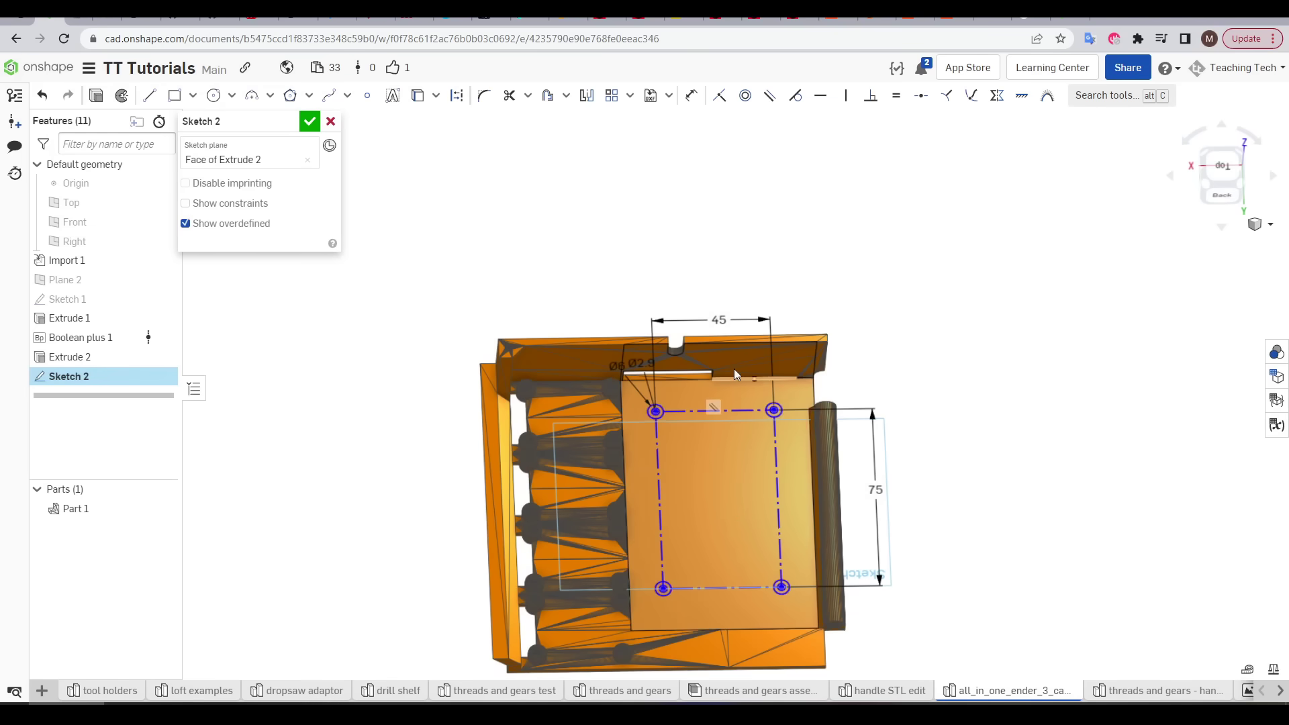
key("shift+e")
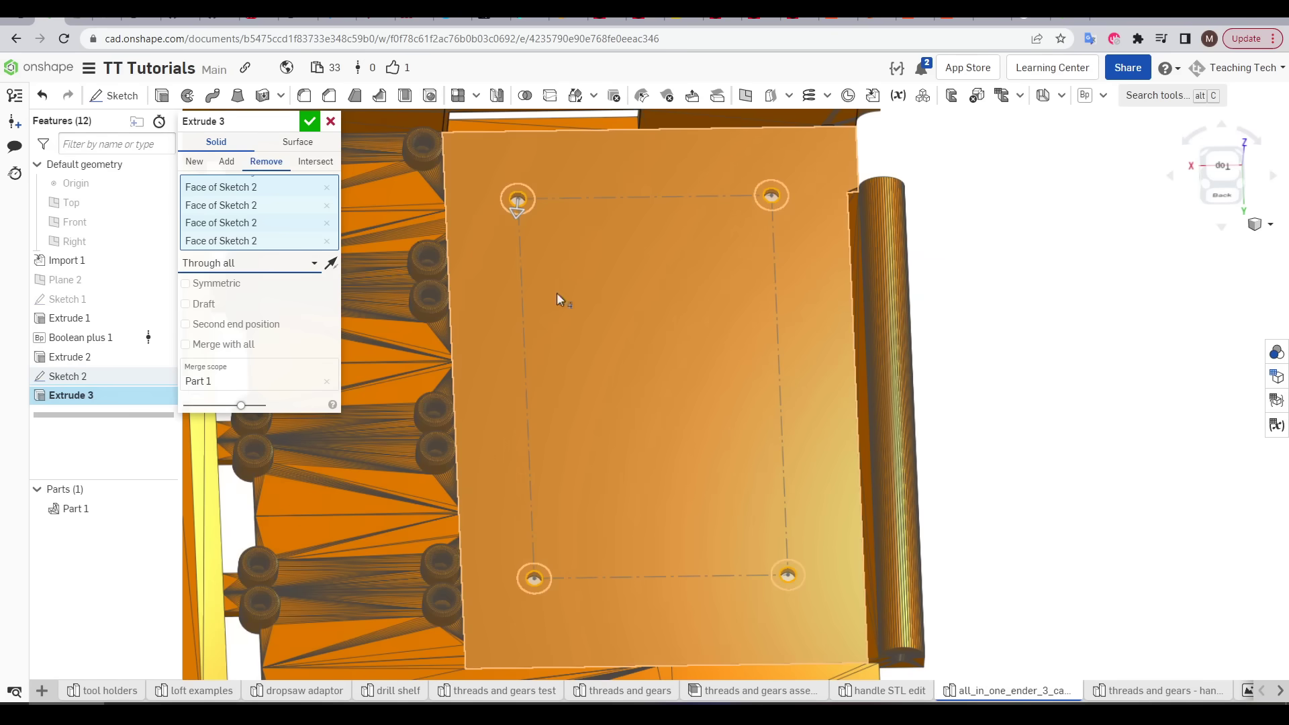
left_click(309, 121)
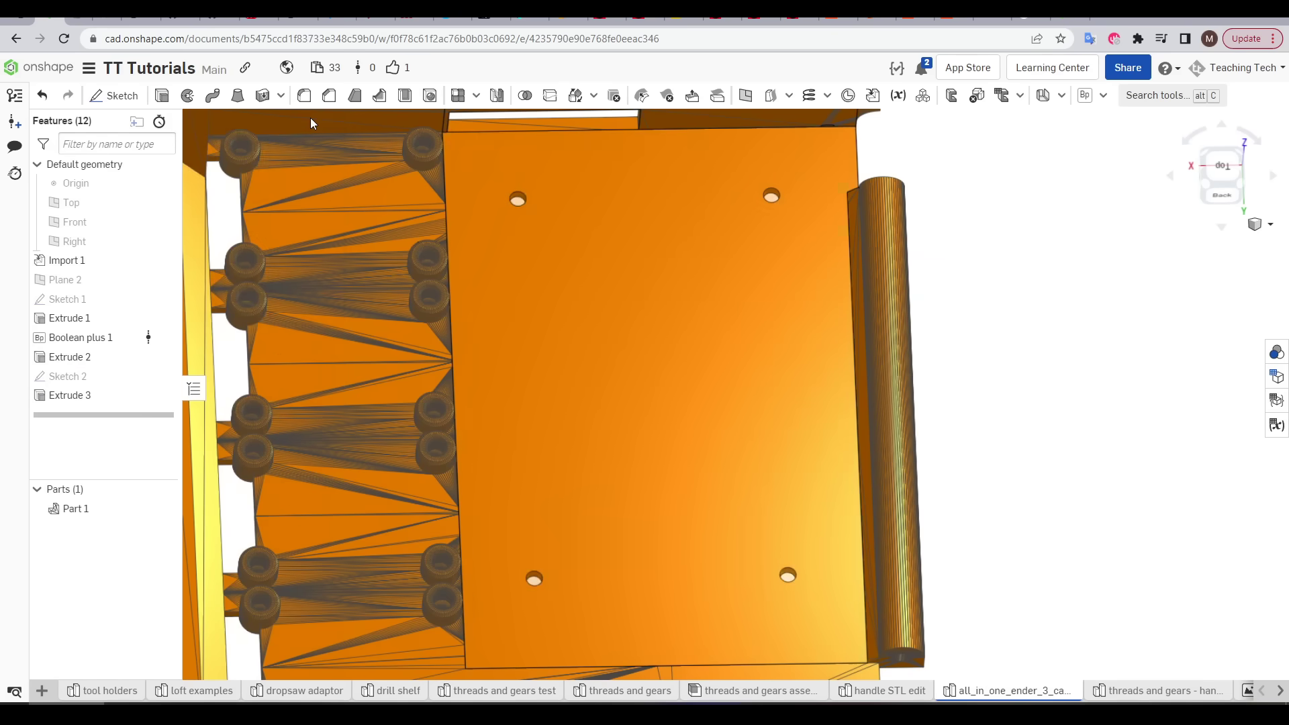
key("shift+e")
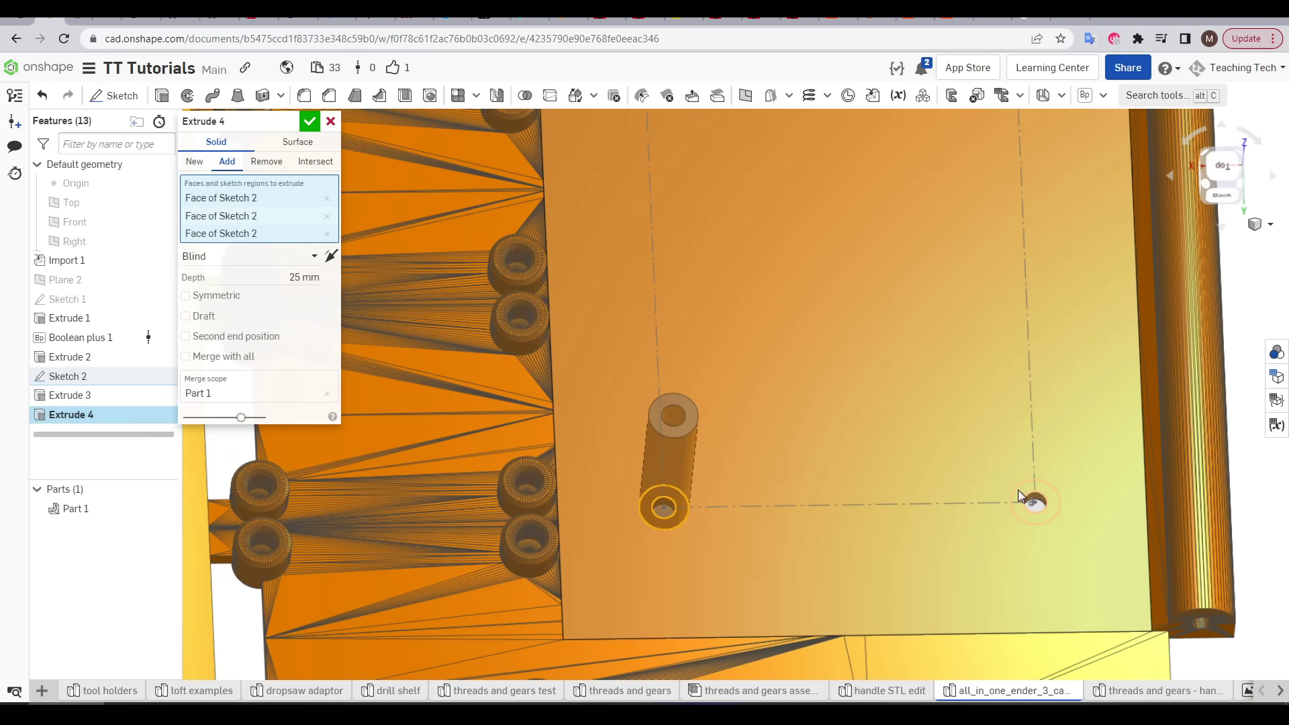
Extrude the four sketch circles with Add to form 3 mm tall bosses
left_click(1027, 498)
scroll(1017, 490, "down", 3)
left_click(287, 288)
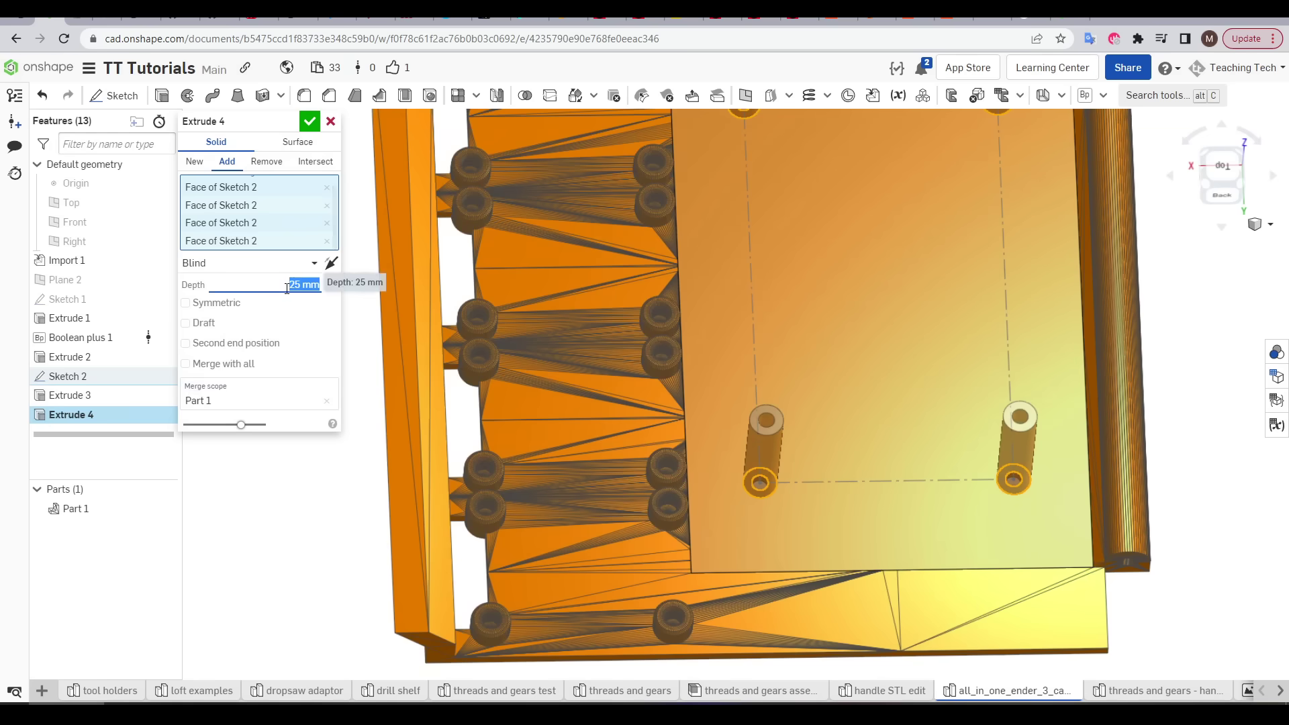
left_click(309, 120)
Chamfer the edges of the four bosses
left_click(328, 96)
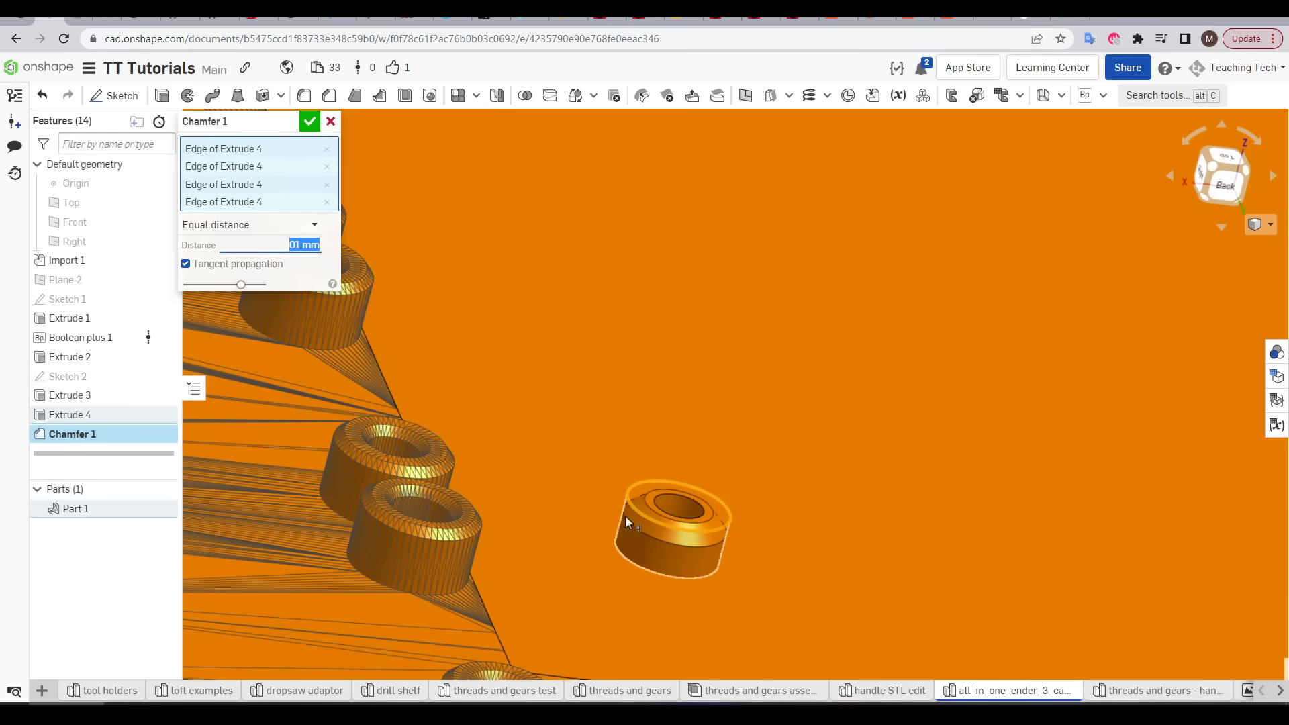
scroll(786, 535, "down", 5)
scroll(827, 521, "up", 2)
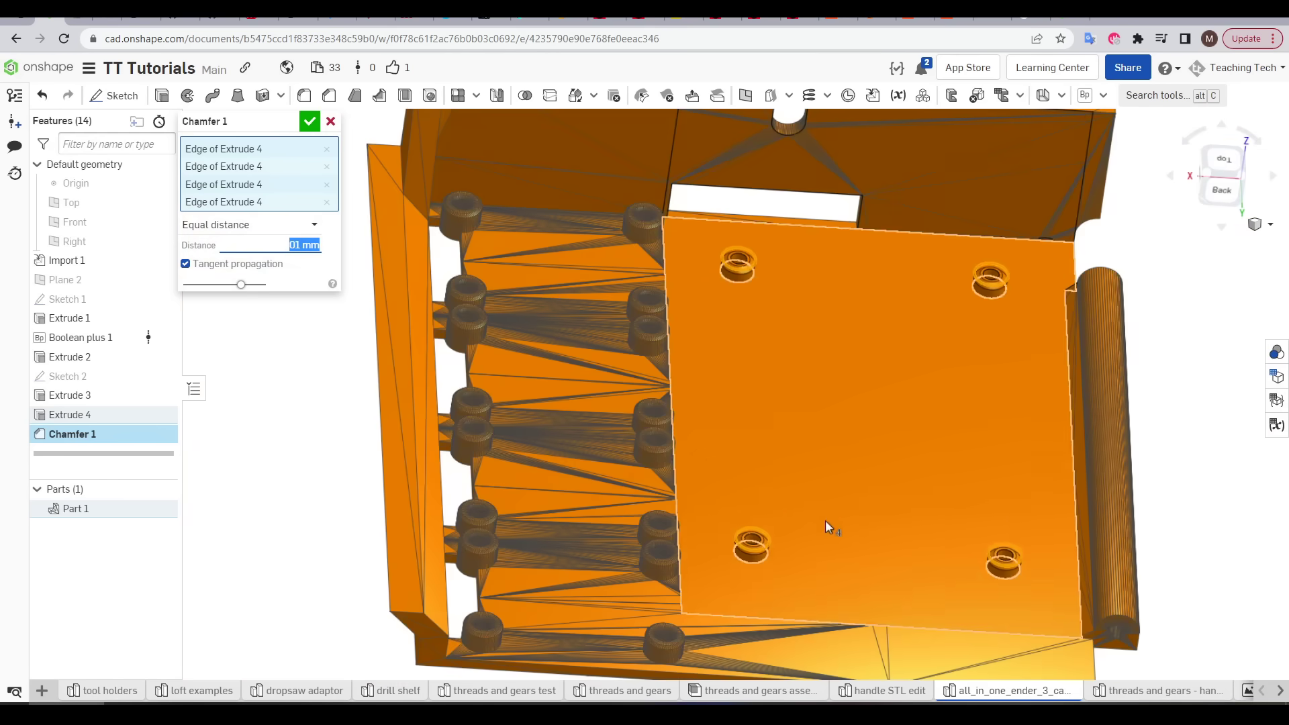
left_click(310, 122)
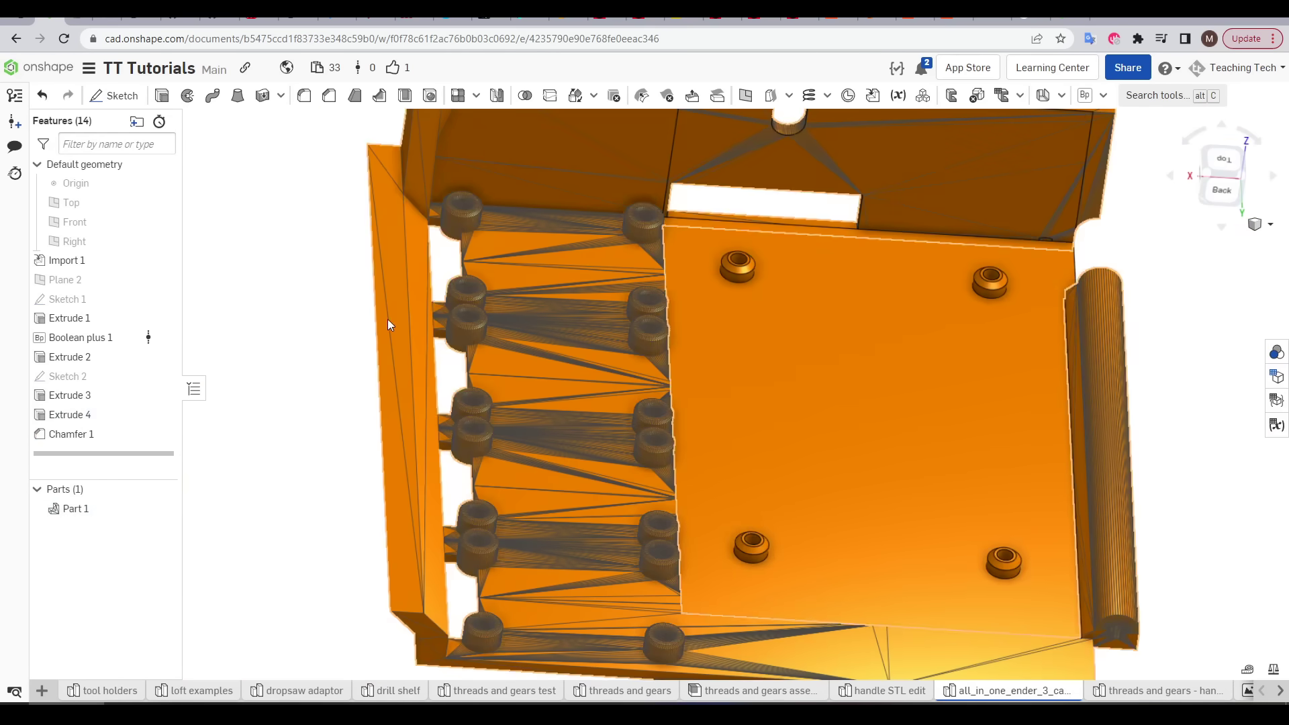
Orbit and zoom around the tray to inspect the finished chamfered bosses
scroll(667, 400, "down", 4)
right_click_drag(691, 400, 490, 367)
scroll(494, 379, "up", 5)
scroll(497, 355, "down", 2)
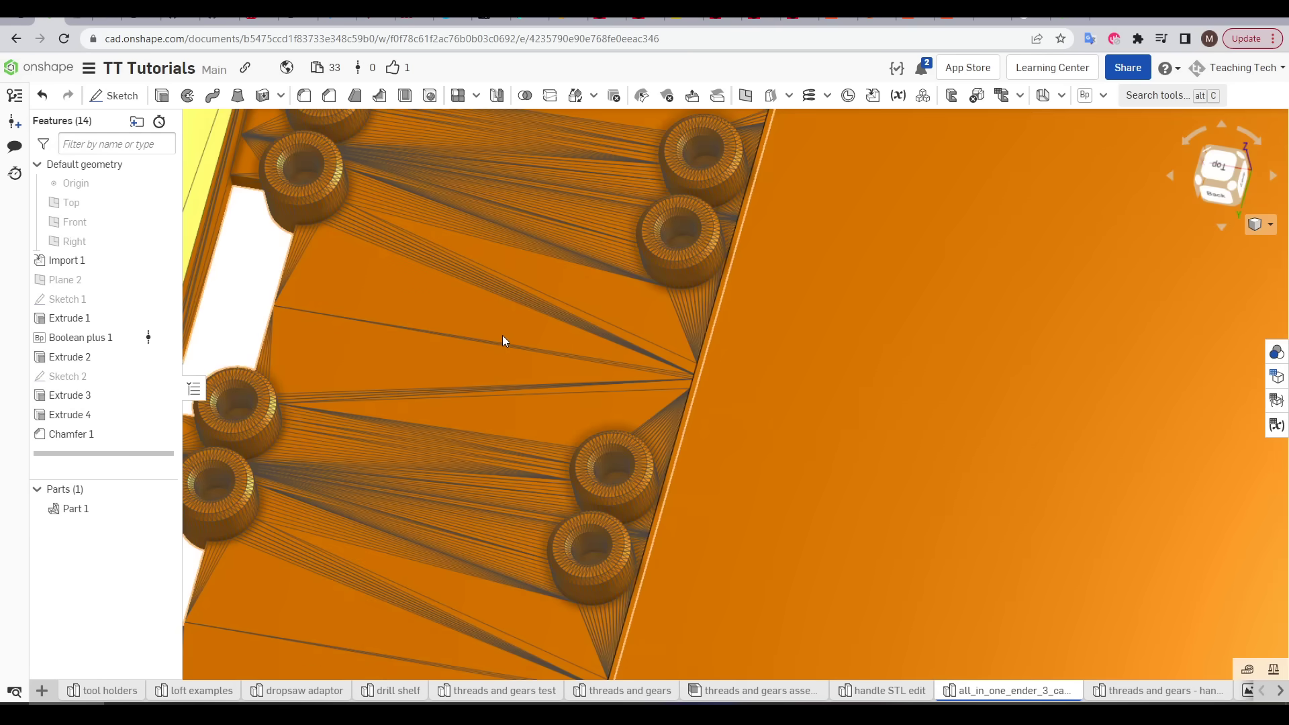
middle_click_drag(652, 404, 1006, 486)
scroll(1006, 486, "down", 2)
scroll(1005, 486, "down", 3)
scroll(986, 443, "up", 2)
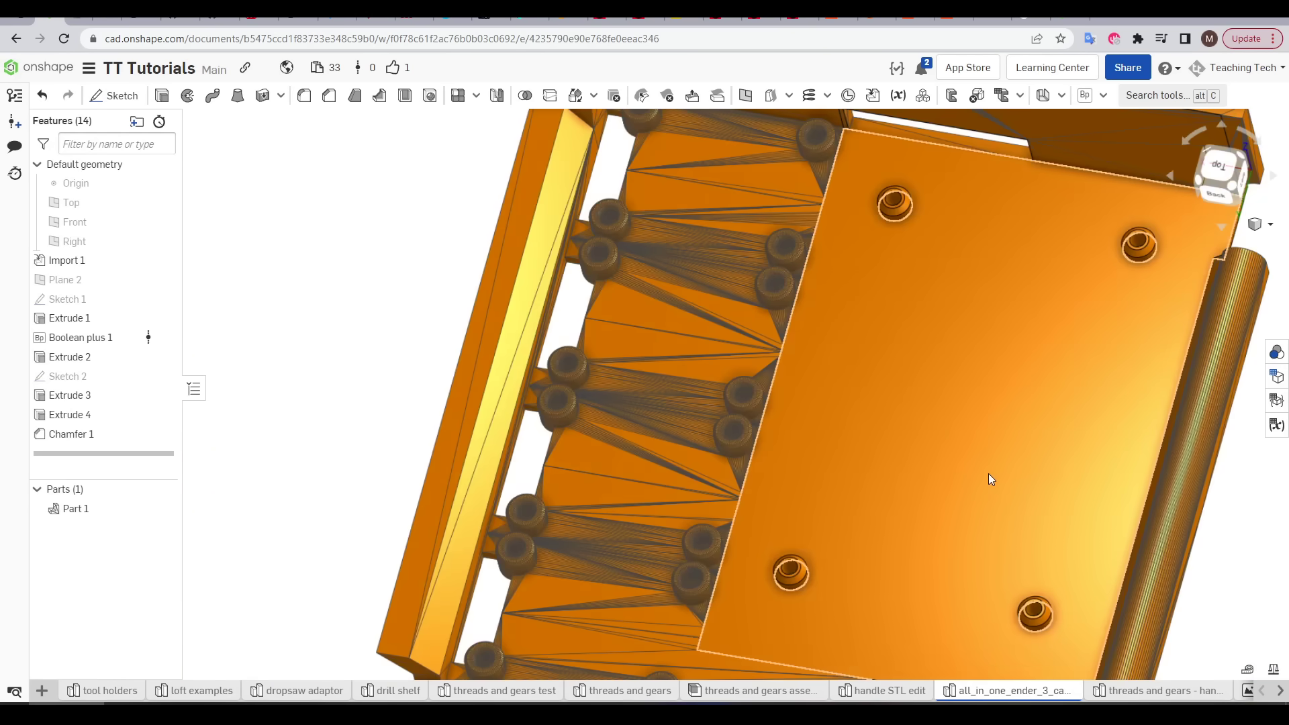
scroll(988, 476, "down", 1)
mouse_move(1000, 486)
right_mouse_down()
mouse_move(1005, 465)
mouse_move(1004, 486)
right_mouse_up()
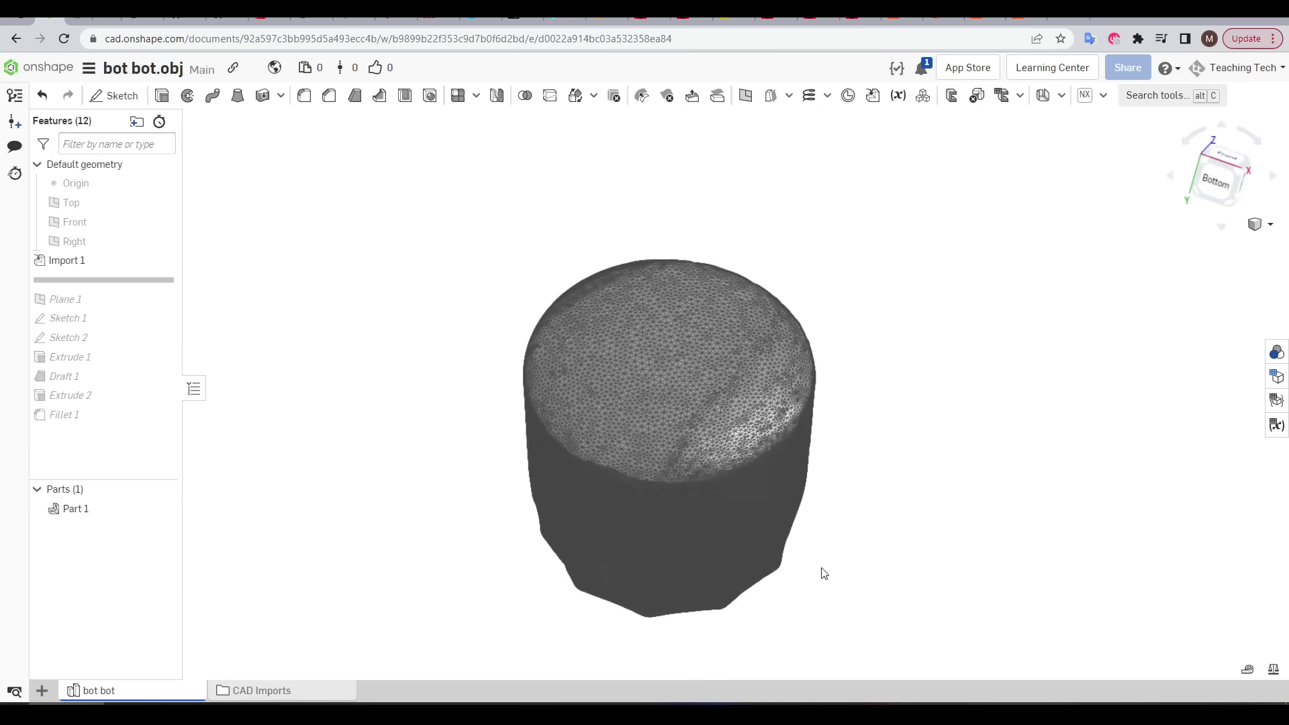
right_click_drag(825, 573, 917, 483)
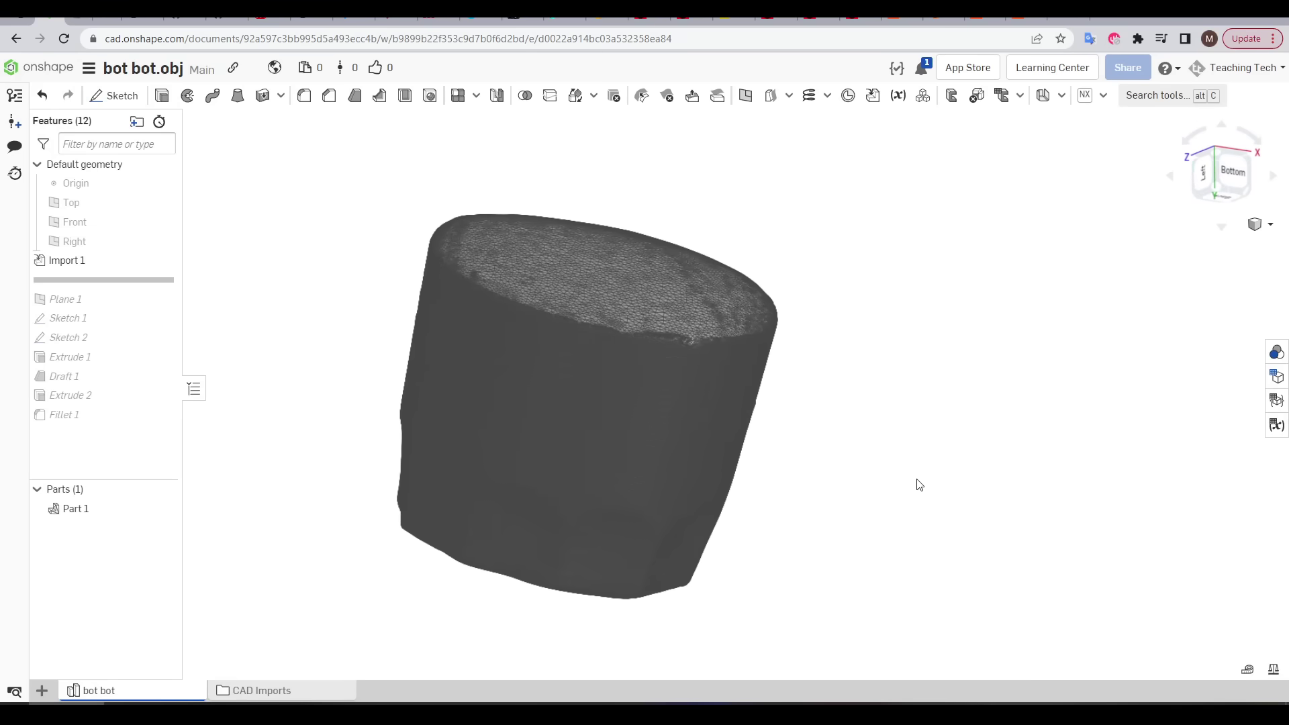
View the bot bot.obj scan from the Left, centre it, and roll history past Plane 1
left_click(1200, 178)
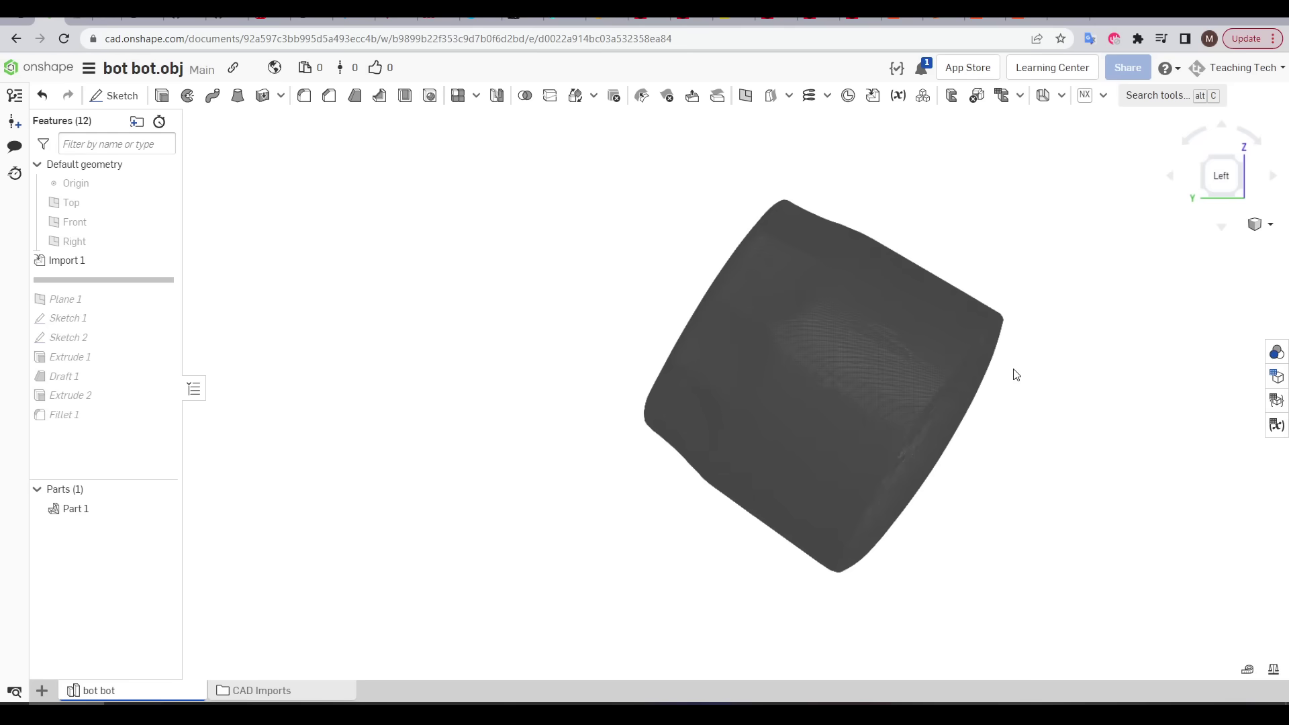
middle_click_drag(1032, 384, 916, 384)
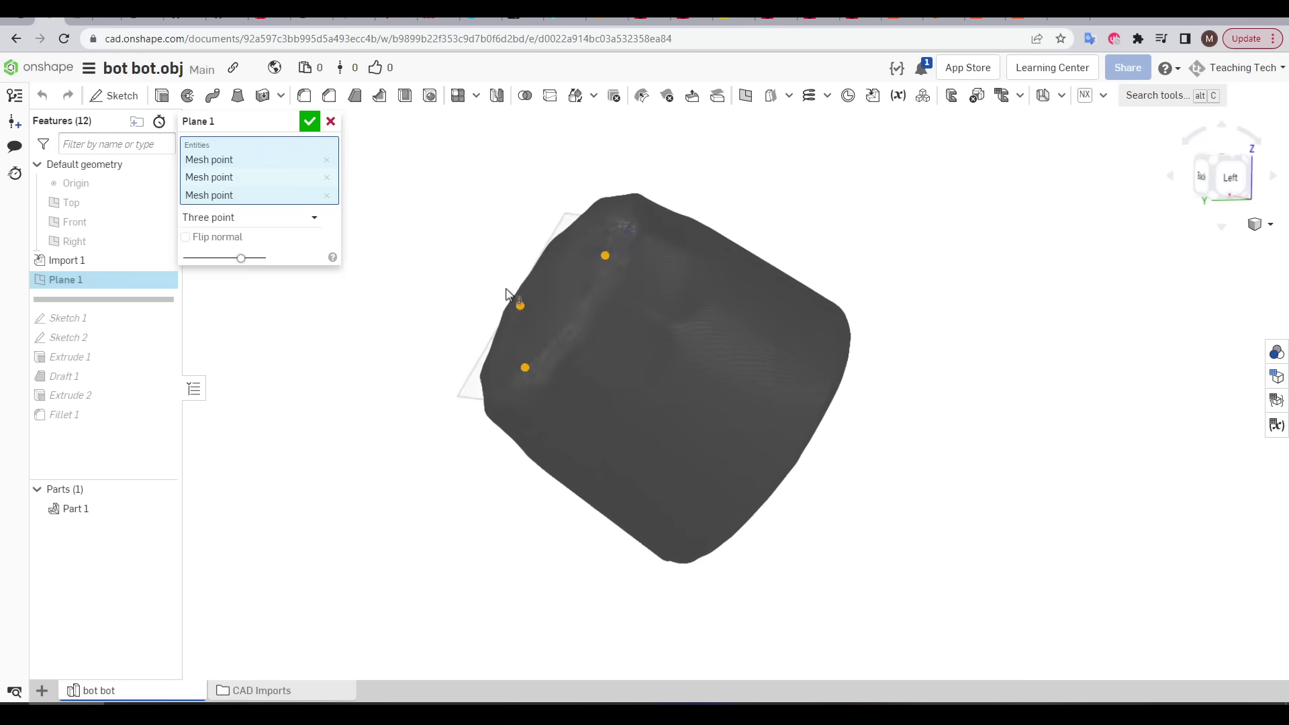
right_click_drag(510, 302, 549, 306)
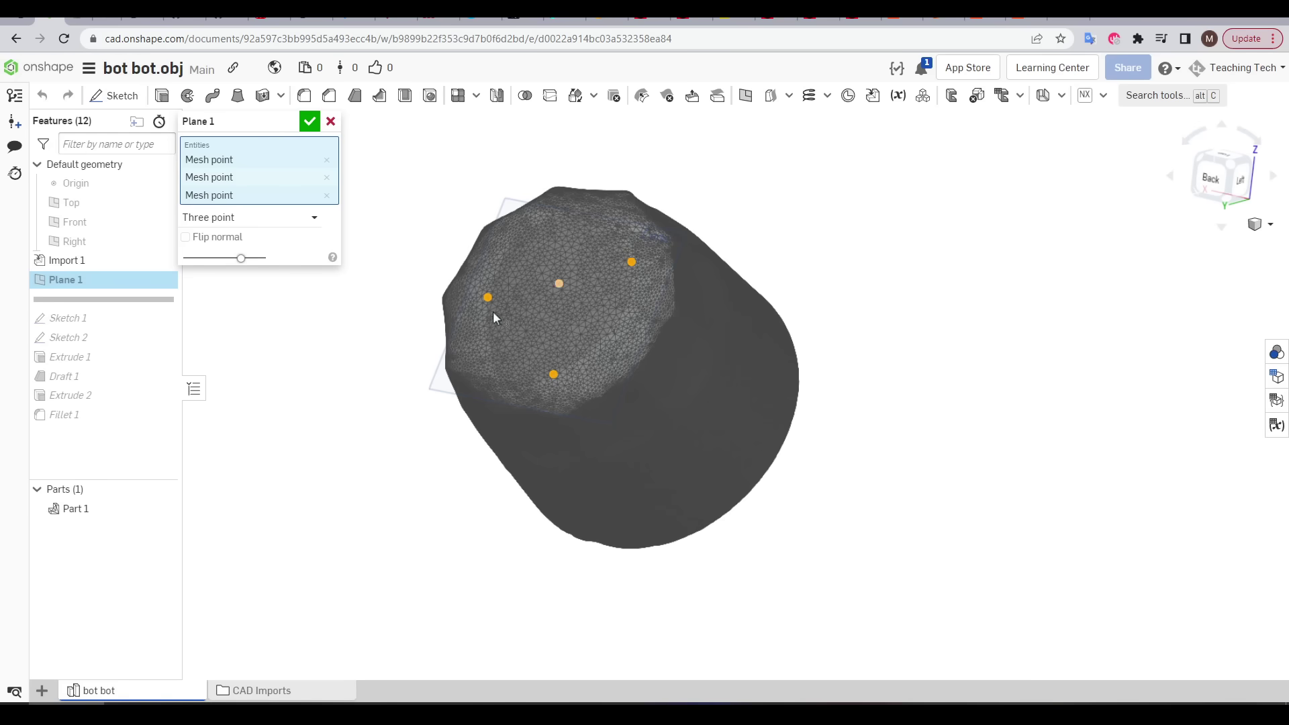
Roll the bot bot history past Sketch 2 and pick a corner of the decagon outline
right_click_drag(731, 272, 771, 279)
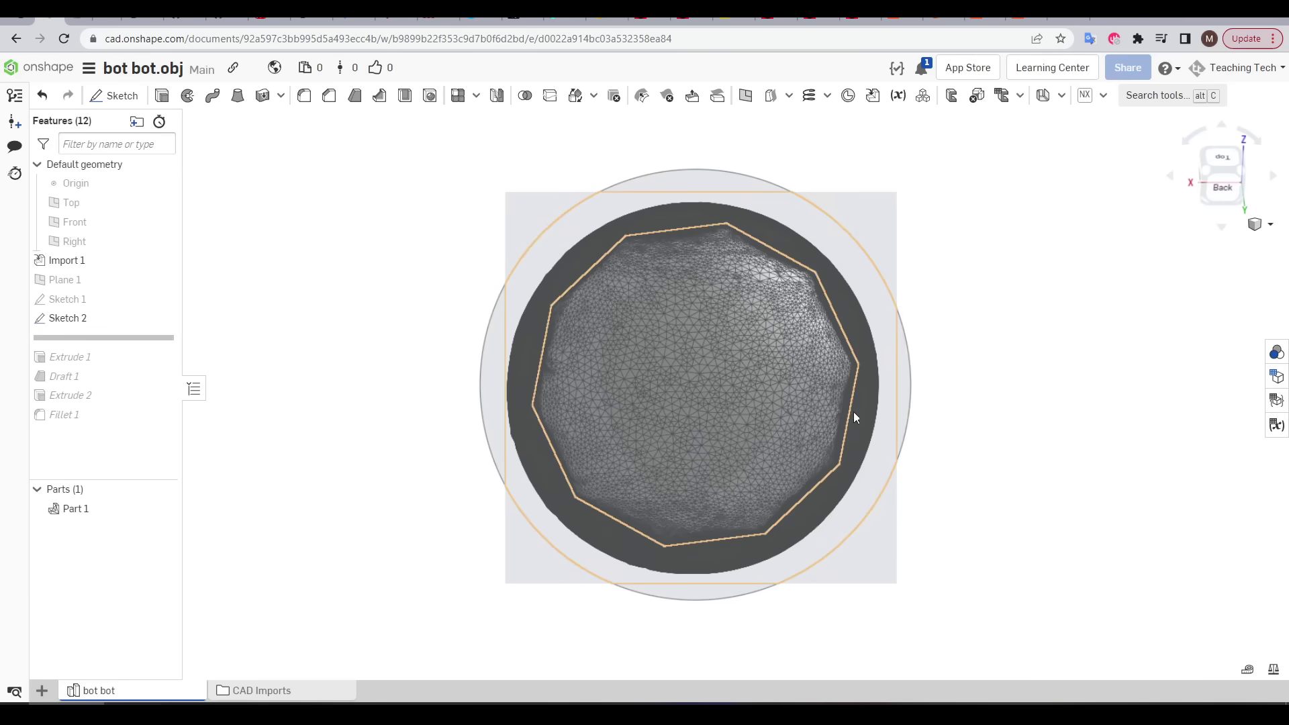
left_click(858, 364)
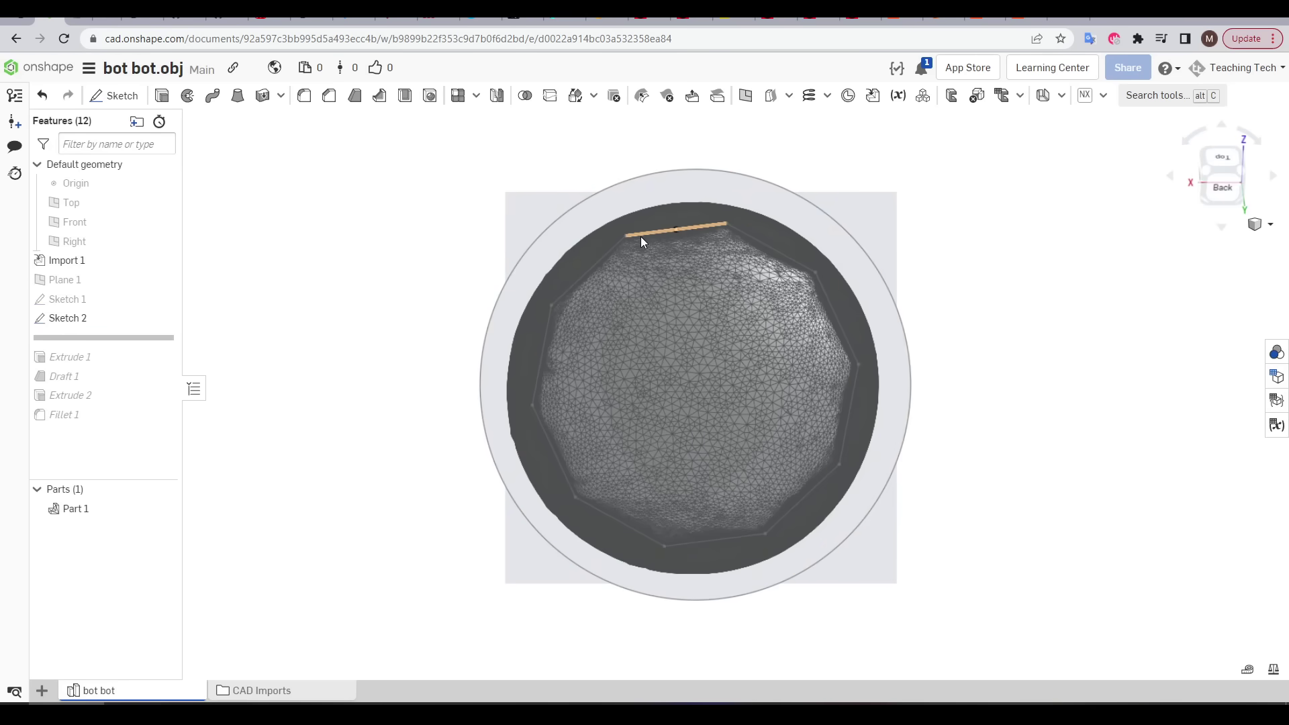